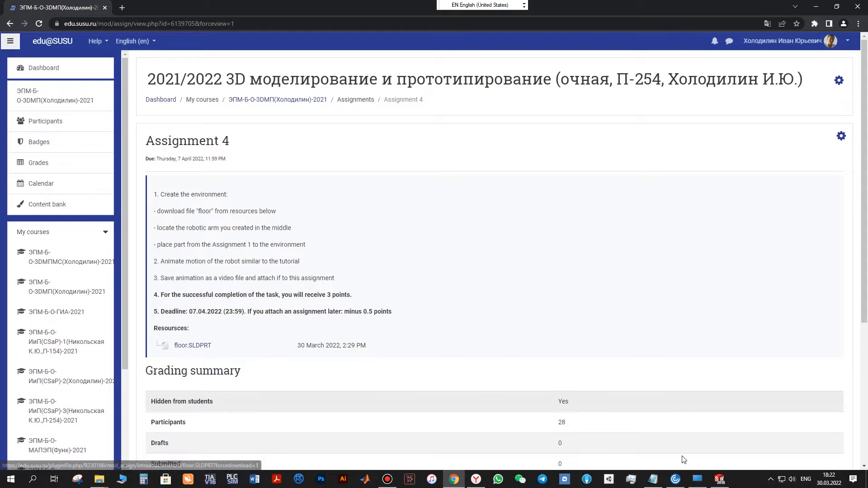
# Step: Switch to the remote desktop's abb folder and duplicate the Robot assembly file in the same folder
pyautogui.click(698, 479)
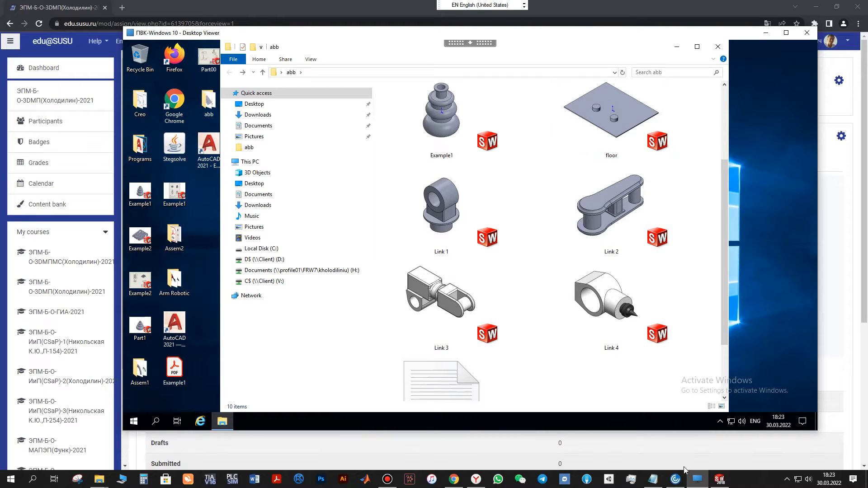
pyautogui.click(453, 479)
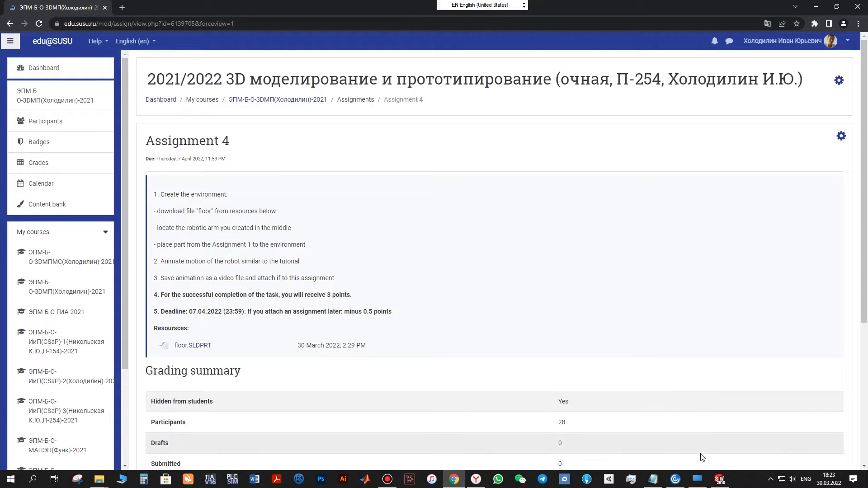
pyautogui.click(697, 479)
pyautogui.scroll(-2, 515, 240)
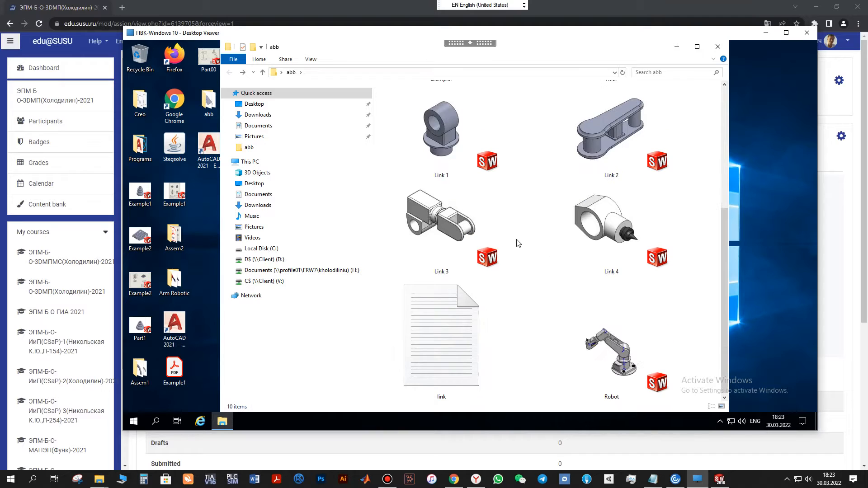
pyautogui.click(639, 361)
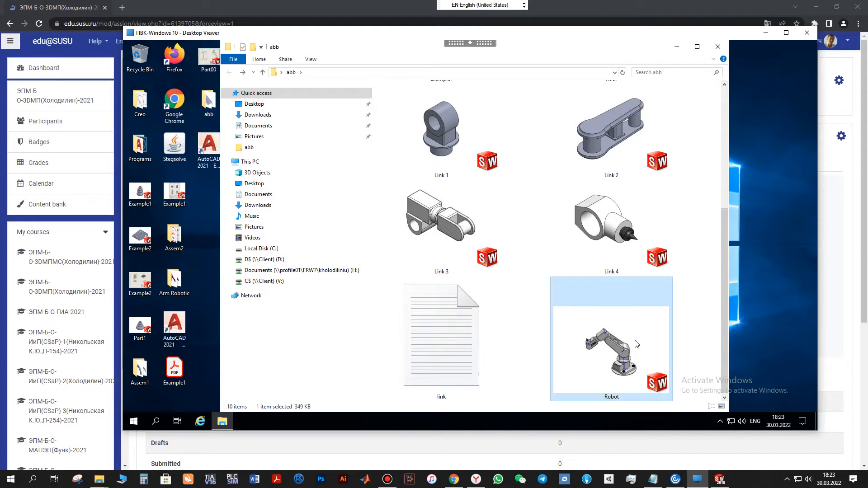
pyautogui.hotkey('ctrl', 'c')
pyautogui.hotkey('ctrl', 'v')
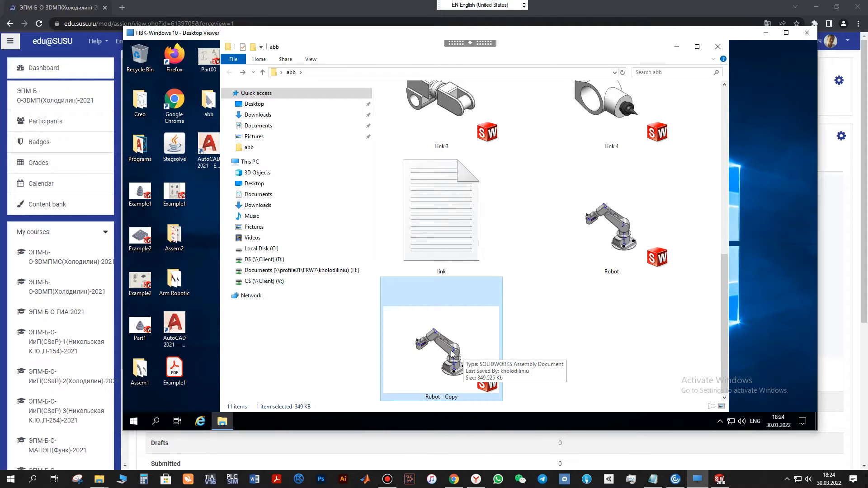
# Step: Switch to SOLIDWORKS and open the Robot - Copy assembly from the abb folder
pyautogui.click(713, 479)
pyautogui.moveTo(74, 7)
pyautogui.click(104, 6)
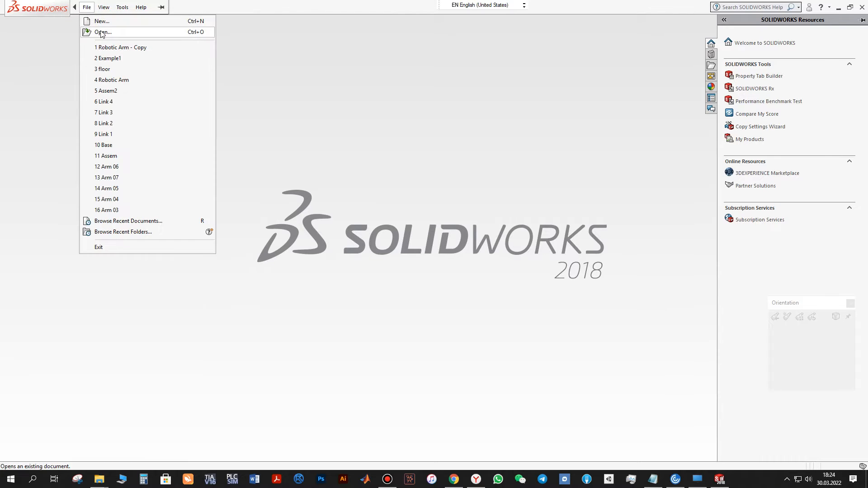
pyautogui.click(101, 32)
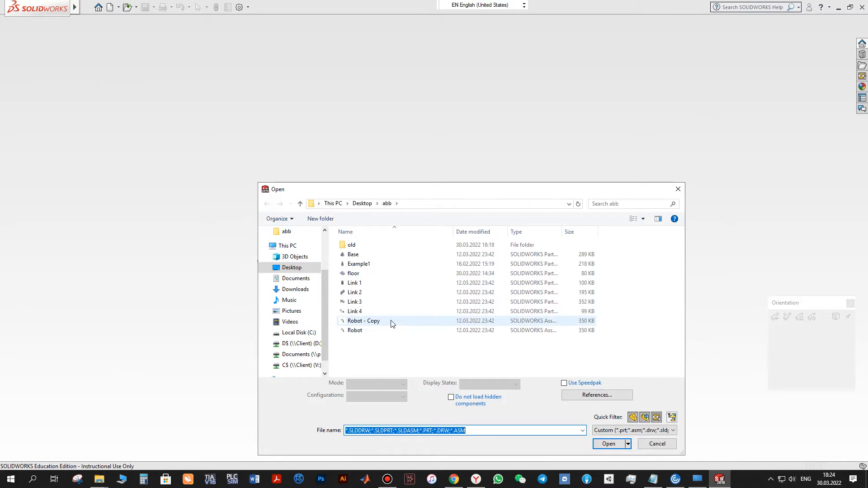
pyautogui.click(391, 322)
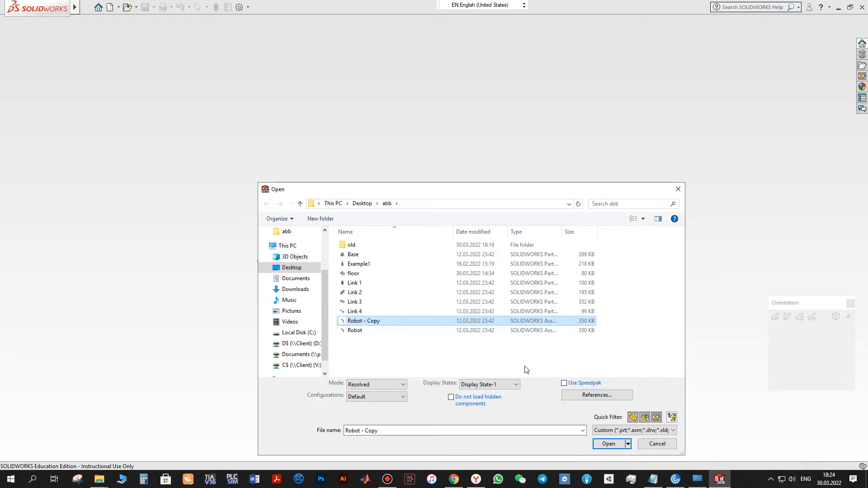
pyautogui.click(608, 444)
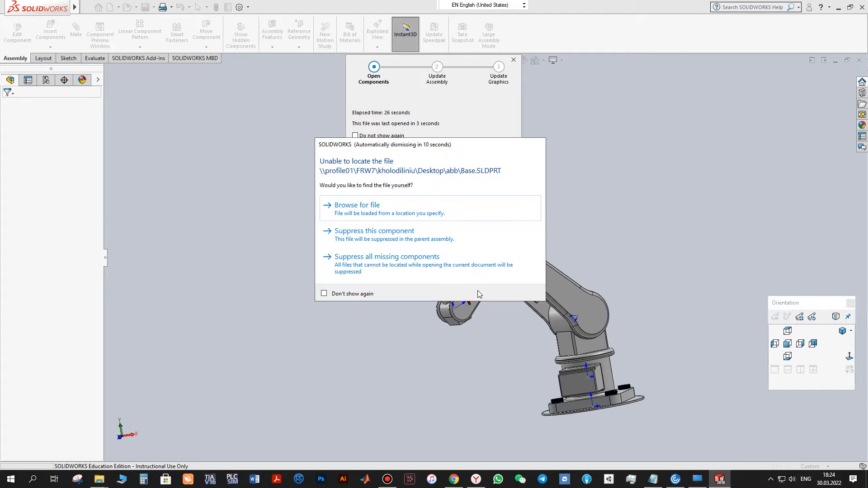
# Step: Locate the missing Base, Link 1 and Link 2 part files in the abb folder and load them into the assembly
pyautogui.click(392, 214)
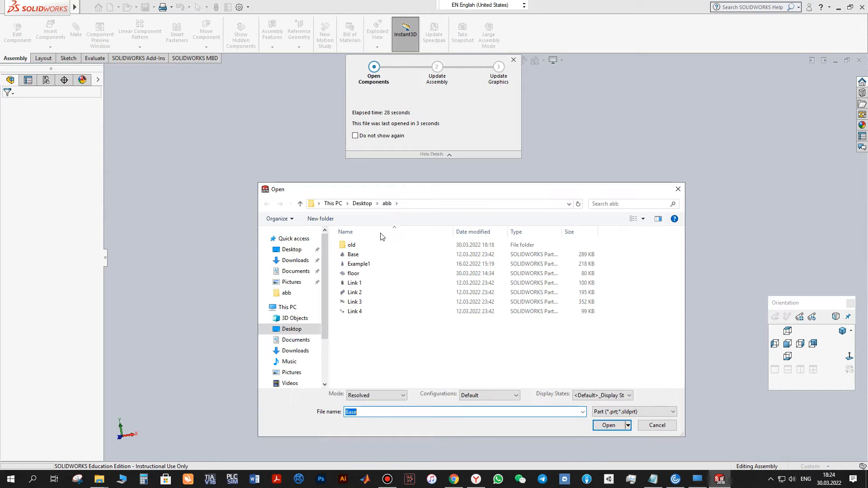
pyautogui.click(362, 255)
pyautogui.click(618, 425)
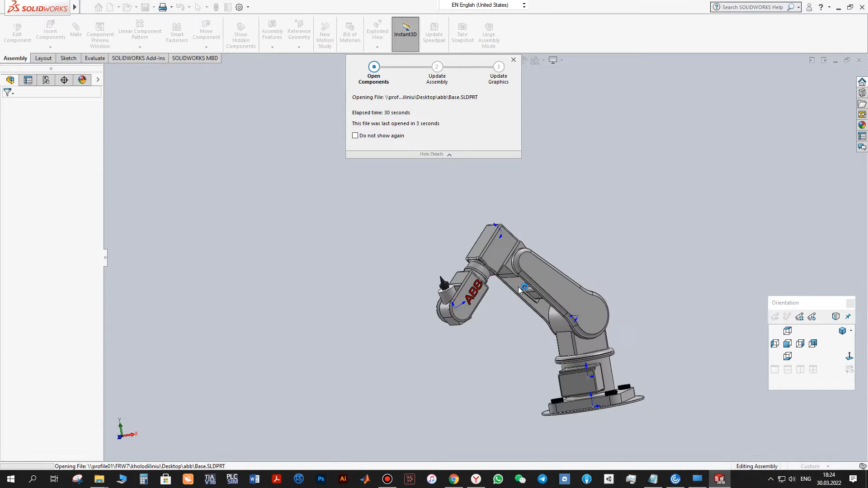
pyautogui.click(382, 206)
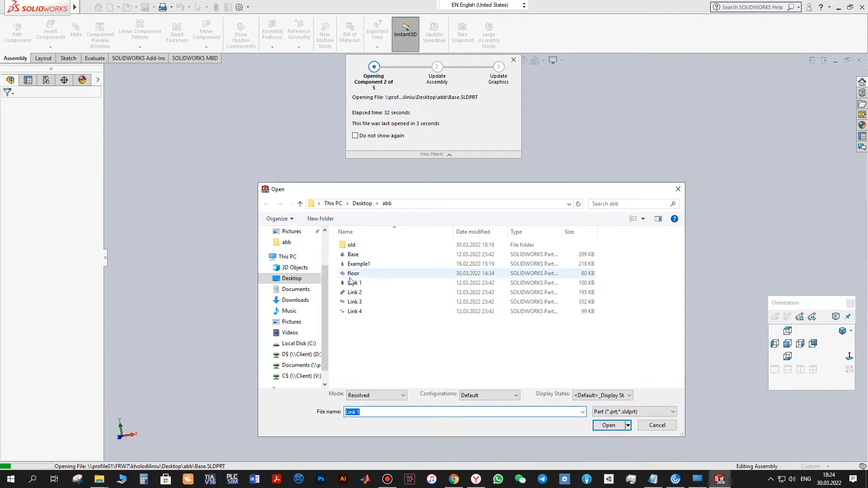
pyautogui.click(608, 425)
pyautogui.click(408, 217)
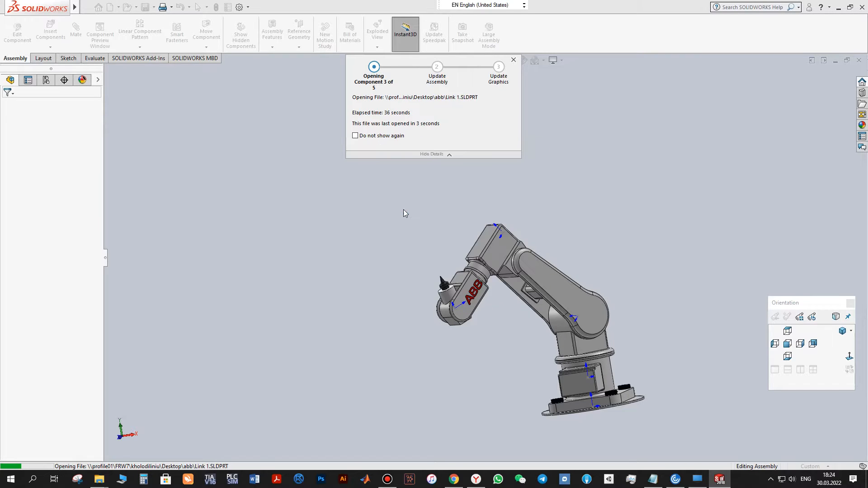
pyautogui.click(619, 428)
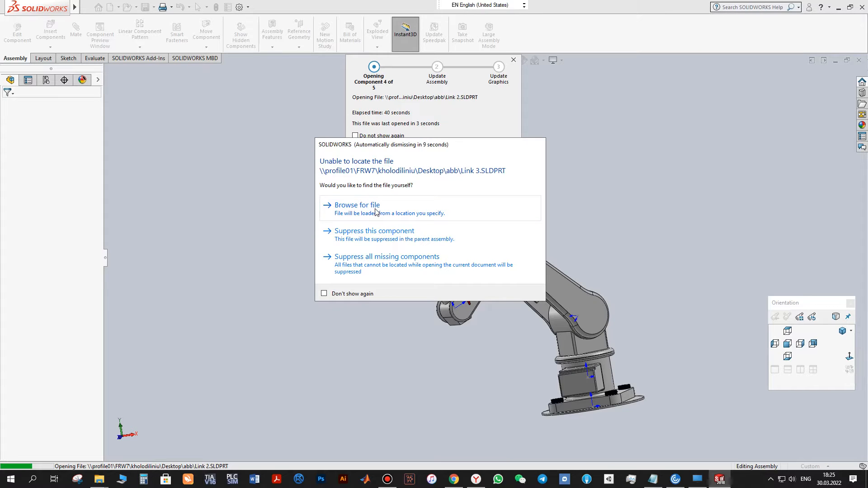
# Step: Locate the missing Link 3 and Link 4 part files in the abb folder and load them into the assembly
pyautogui.click(376, 209)
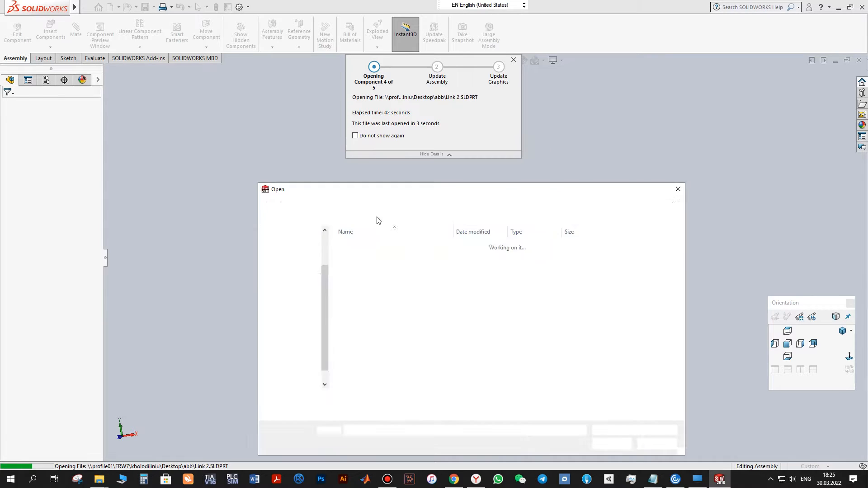
pyautogui.click(354, 302)
pyautogui.click(608, 428)
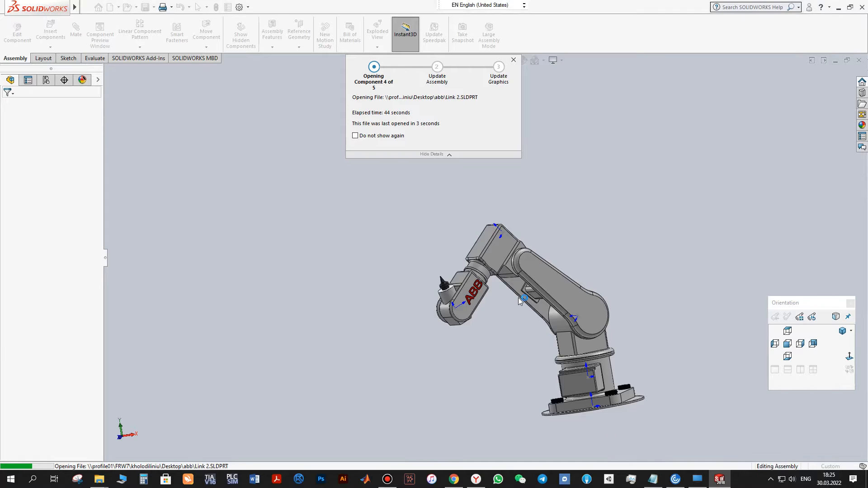
pyautogui.click(381, 256)
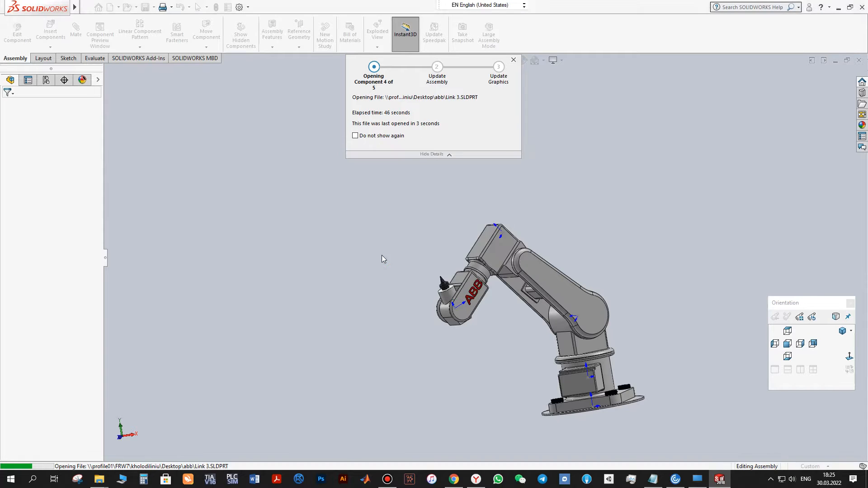
pyautogui.click(372, 209)
pyautogui.click(402, 313)
pyautogui.click(601, 426)
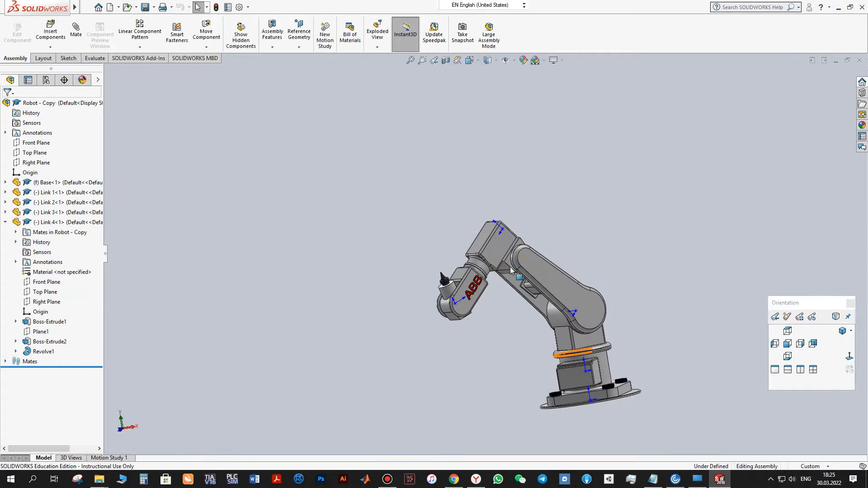
# Step: Reposition the robot arm by moving its end link, Link 4
pyautogui.scroll(2, 676, 255)
pyautogui.moveTo(646, 265); pyautogui.dragTo(602, 326, button='middle')
pyautogui.moveTo(440, 271); pyautogui.dragTo(398, 306)
pyautogui.scroll(1, 326, 283)
pyautogui.moveTo(512, 368); pyautogui.dragTo(474, 325, button='middle')
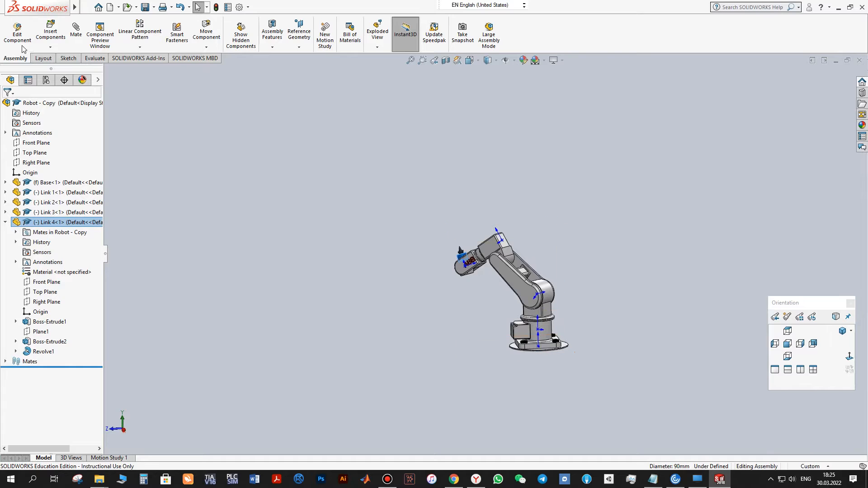
# Step: Insert the floor part from the abb folder and place it freely below the robot's base
pyautogui.click(50, 33)
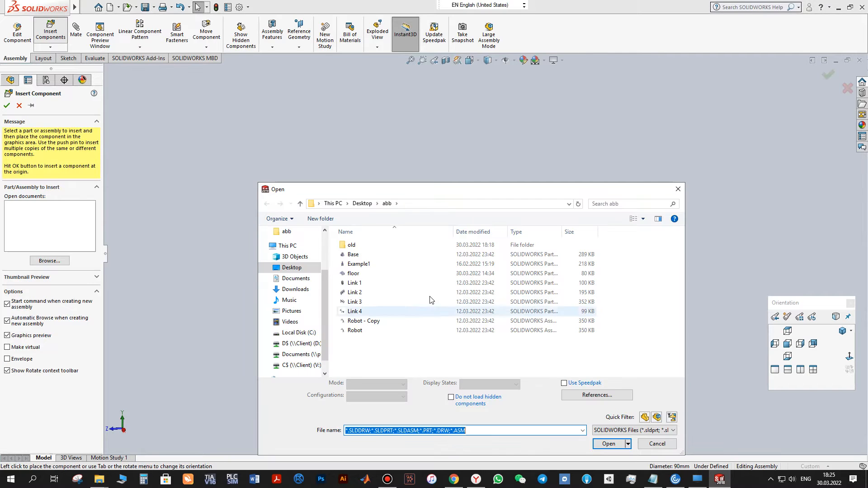
pyautogui.click(430, 274)
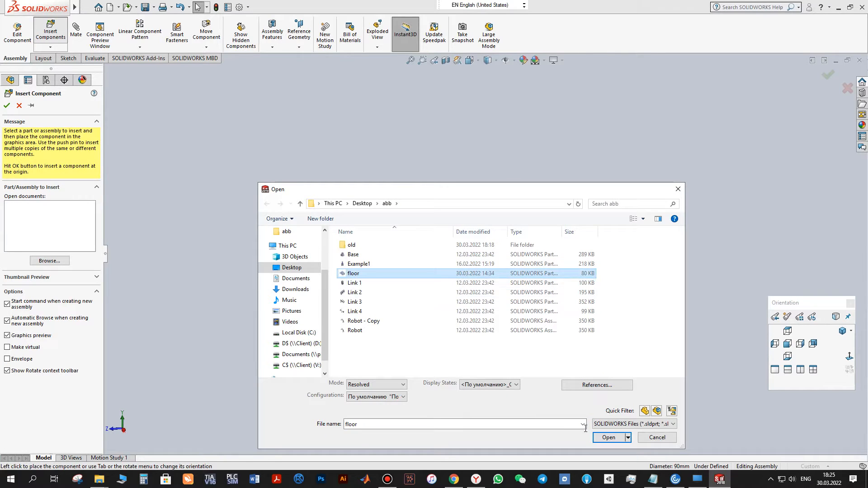
pyautogui.click(609, 437)
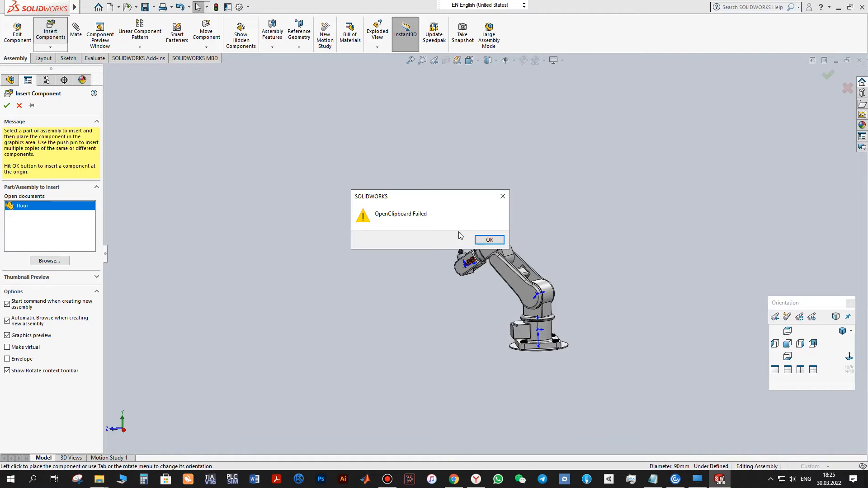
pyautogui.click(489, 240)
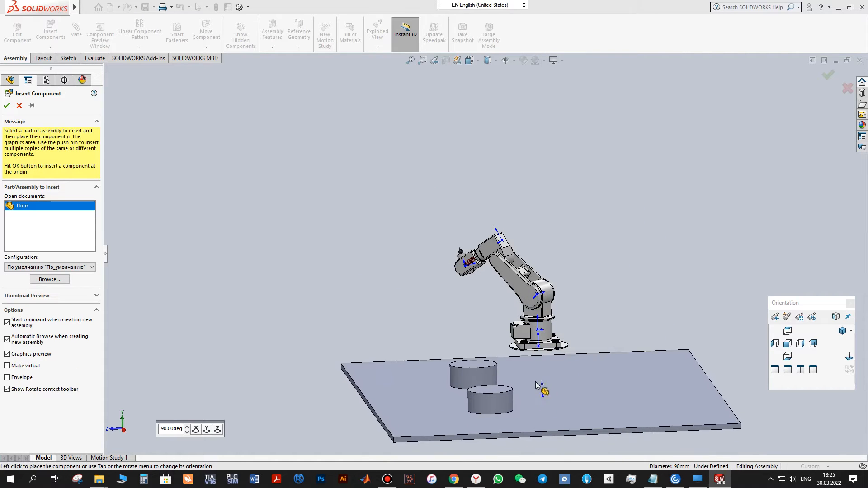
pyautogui.click(536, 340)
pyautogui.moveTo(567, 355); pyautogui.dragTo(413, 366, button='middle')
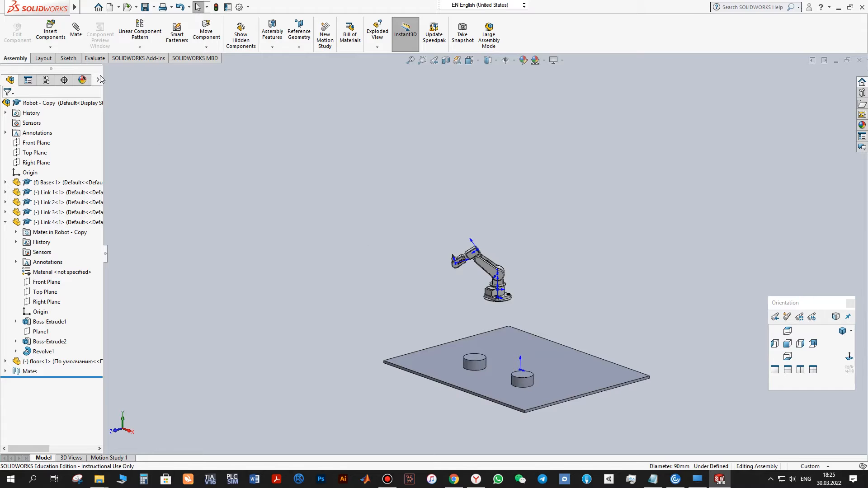
# Step: Mate the assembly origin coincident with the floor part's origin, with Align axes enabled, so the robot stands on the floor
pyautogui.click(76, 28)
pyautogui.scroll(-2, 527, 306)
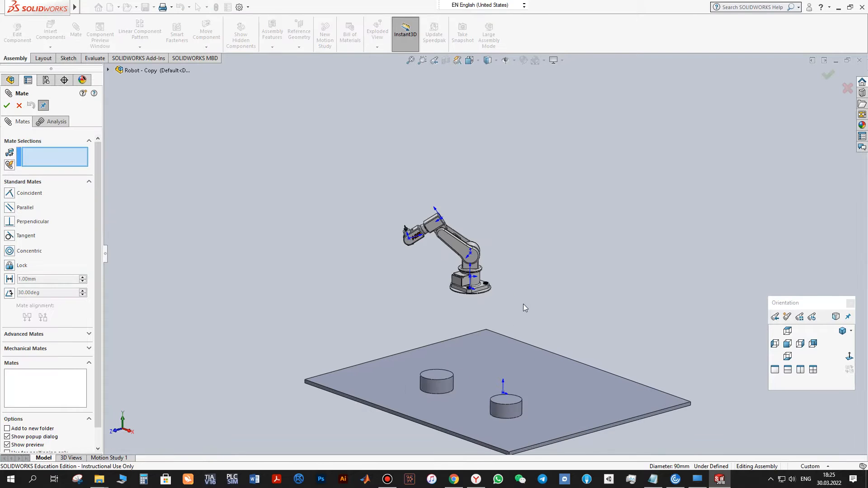
pyautogui.moveTo(473, 302); pyautogui.dragTo(449, 304, button='middle')
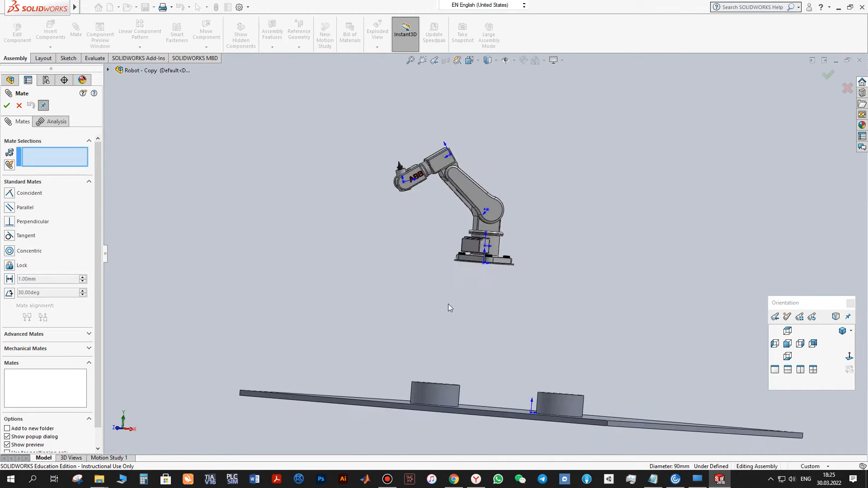
pyautogui.click(484, 266)
pyautogui.moveTo(529, 304); pyautogui.dragTo(518, 366, button='middle')
pyautogui.click(520, 359)
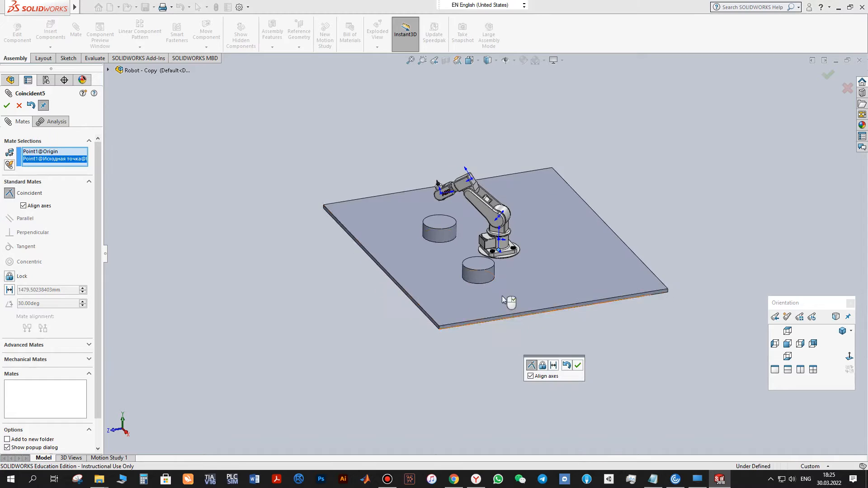
pyautogui.click(578, 365)
pyautogui.moveTo(365, 295); pyautogui.dragTo(412, 305, button='middle')
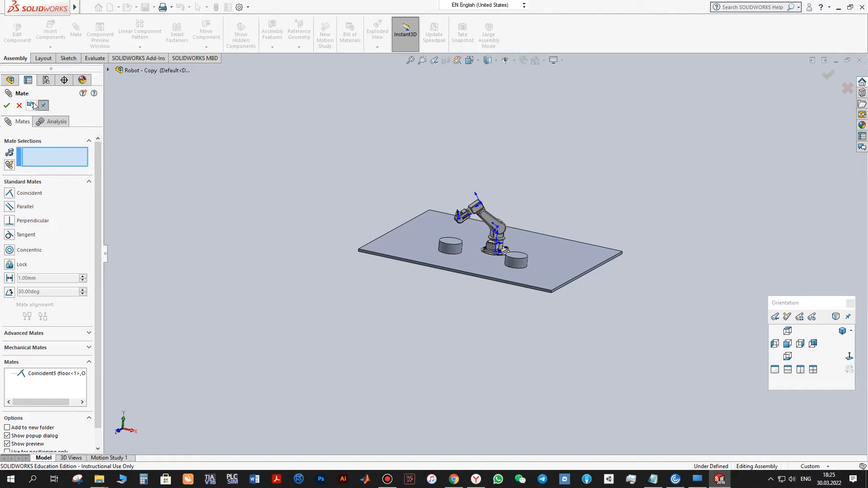
pyautogui.click(7, 106)
# Step: Insert the Example1 part from the abb folder and place it above the cylindrical pedestal near the arm's tip
pyautogui.scroll(-9, 495, 235)
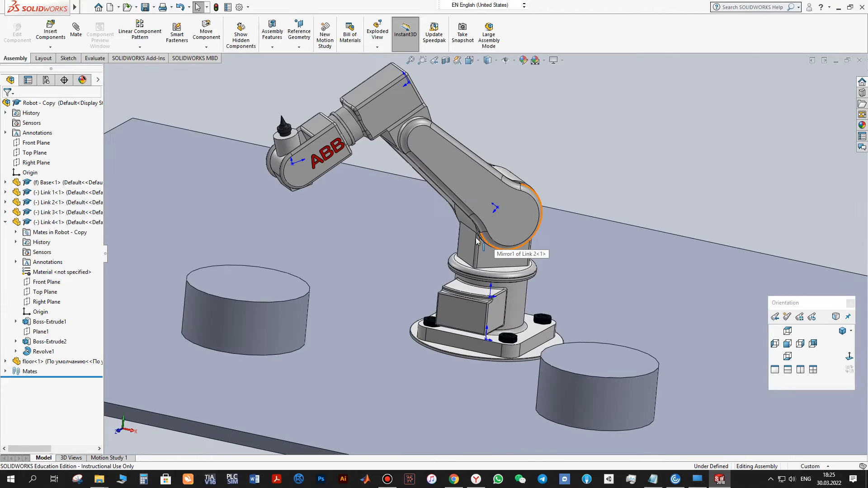
pyautogui.scroll(3, 495, 235)
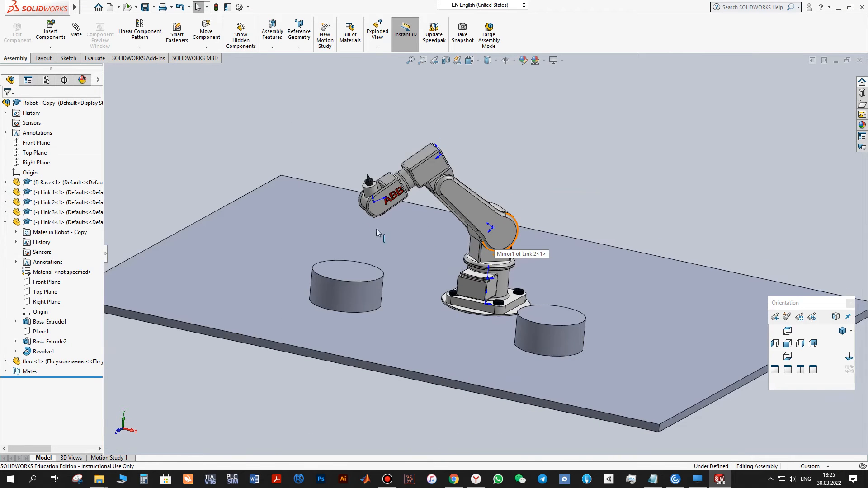
pyautogui.click(51, 31)
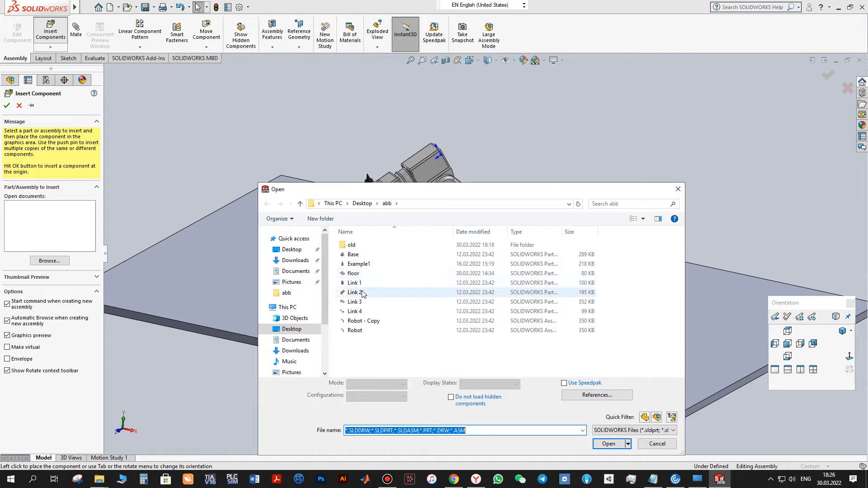
pyautogui.click(360, 264)
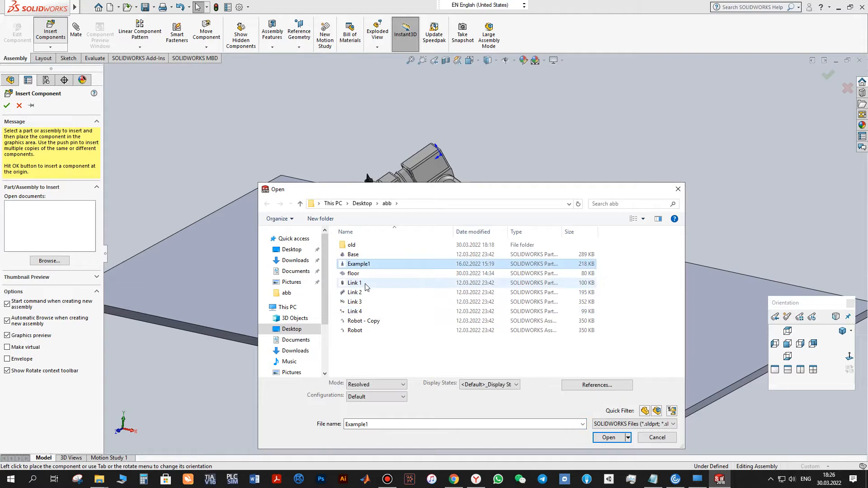
pyautogui.click(608, 438)
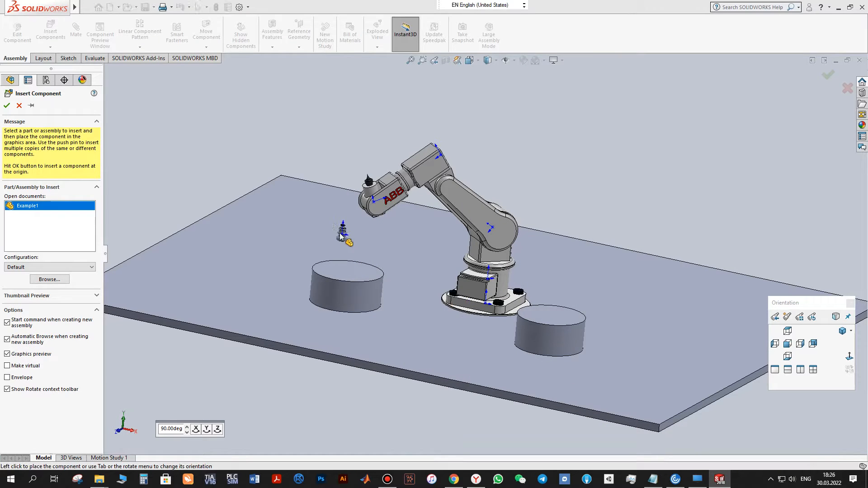
pyautogui.click(332, 237)
pyautogui.moveTo(346, 277); pyautogui.dragTo(310, 220, button='middle')
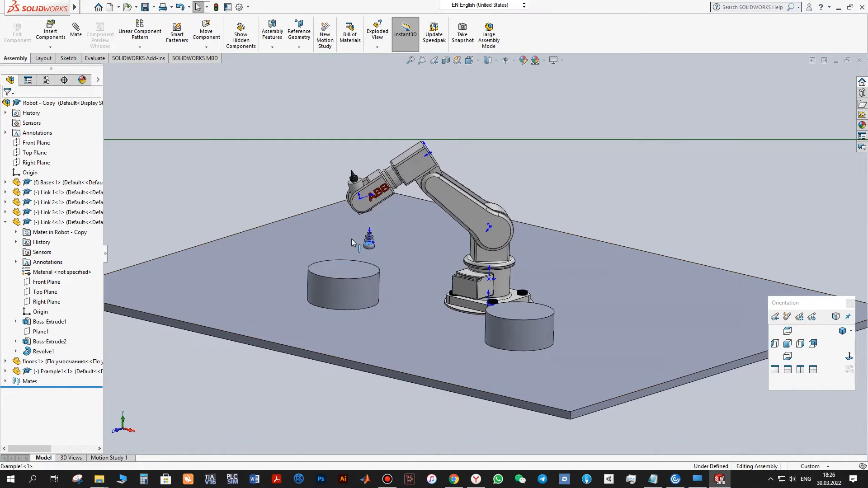
pyautogui.press('Escape')
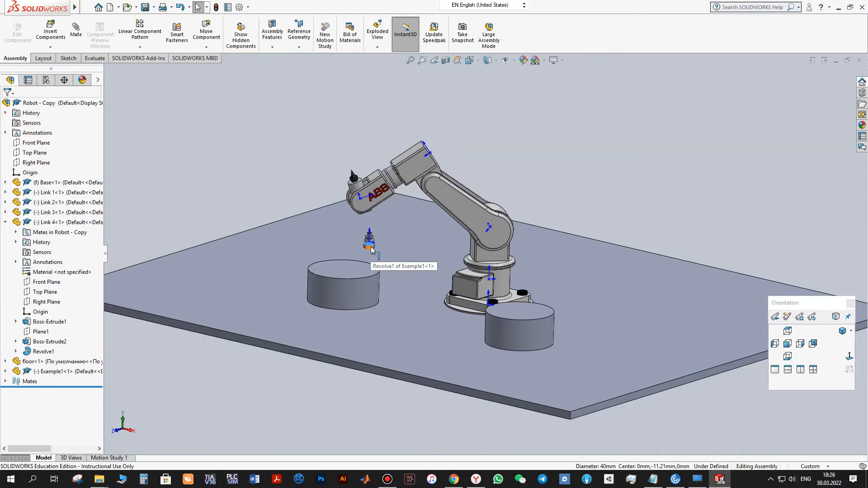
# Step: Move Example1 away from the arm, duplicate it within the assembly, and pull the two overlapping instances apart
pyautogui.moveTo(306, 214); pyautogui.dragTo(297, 209)
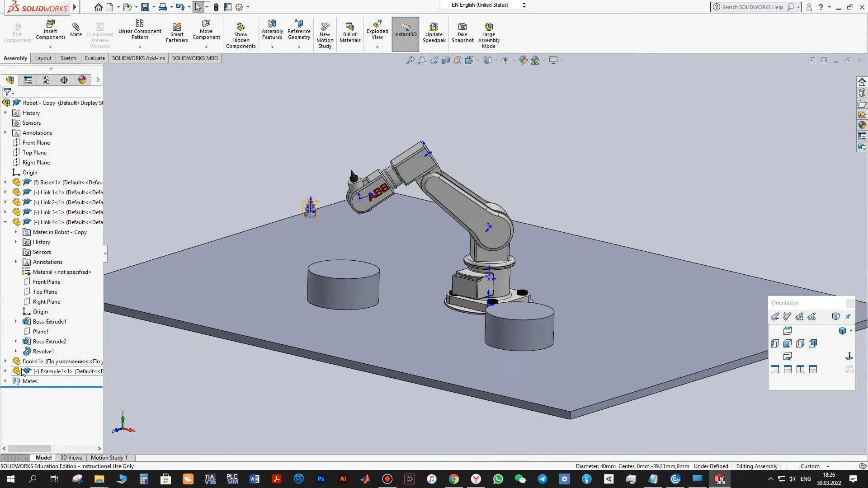
pyautogui.click(5, 223)
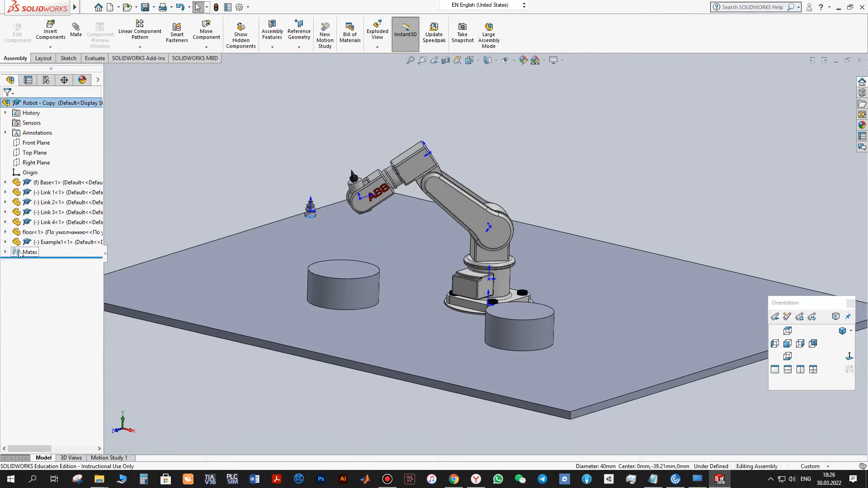
pyautogui.click(46, 242)
pyautogui.hotkey('ctrl', 'c')
pyautogui.hotkey('ctrl', 'v')
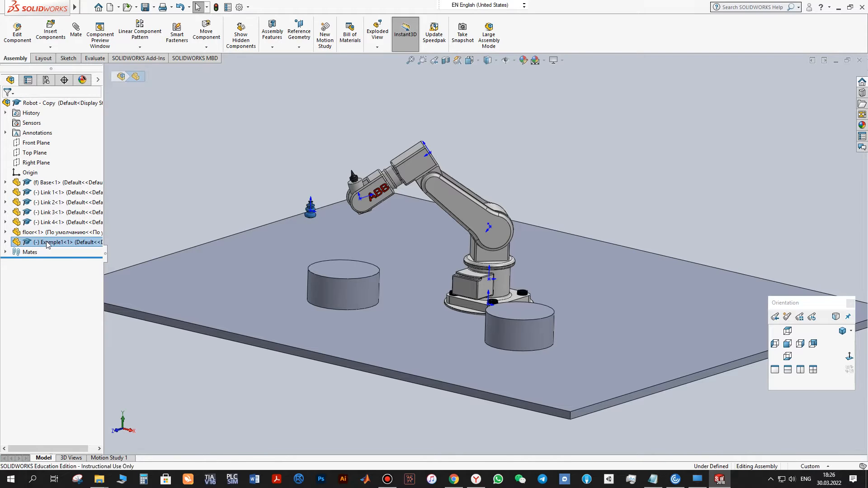
pyautogui.click(278, 203)
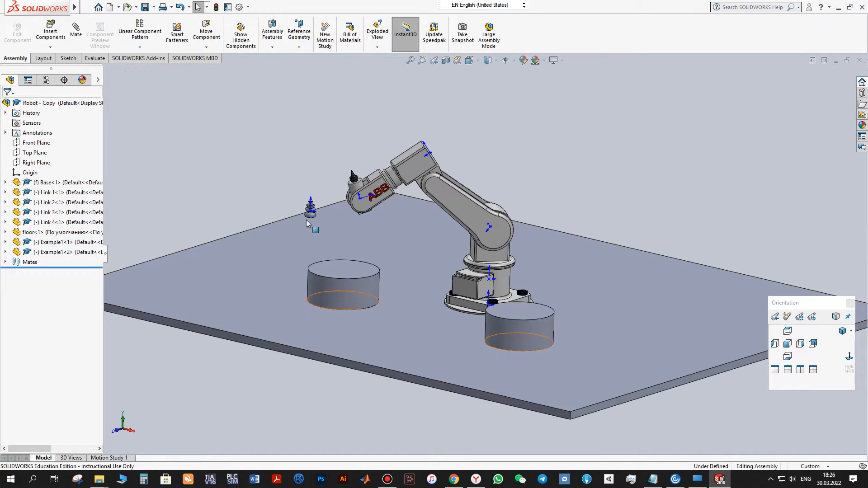
pyautogui.moveTo(308, 216); pyautogui.dragTo(248, 202)
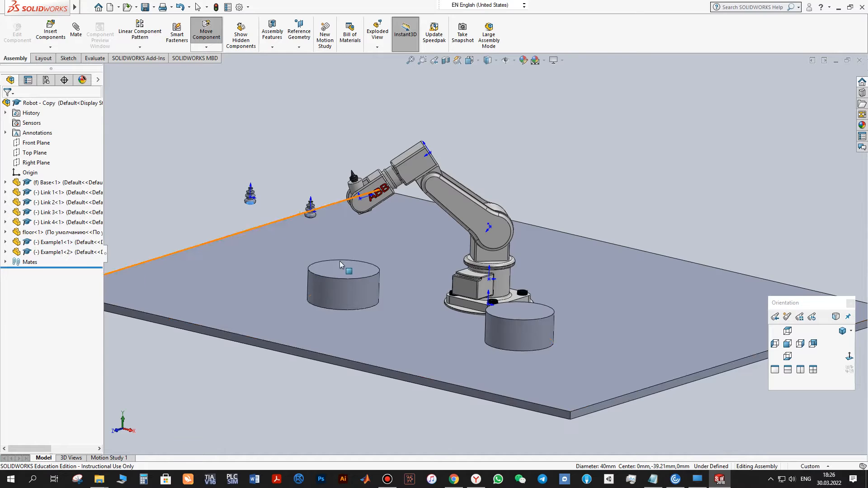
# Step: Mate the bottom circular edge of the first Example1 instance coincident with the top face of the pedestal near the arm's tip
pyautogui.scroll(-3, 348, 266)
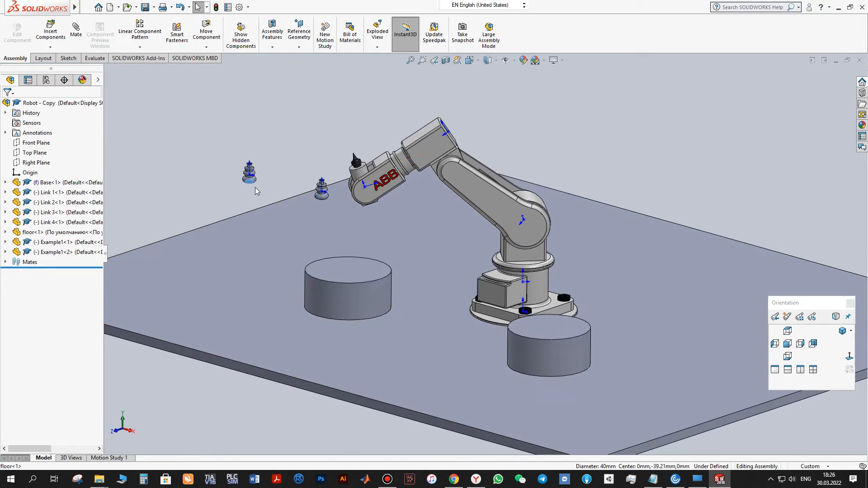
pyautogui.scroll(-3, 333, 244)
pyautogui.moveTo(326, 219); pyautogui.dragTo(366, 167, button='middle')
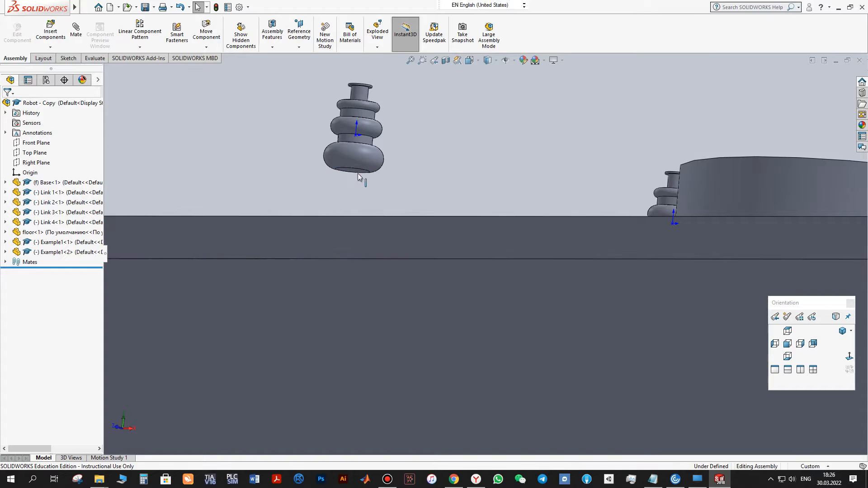
pyautogui.click(72, 32)
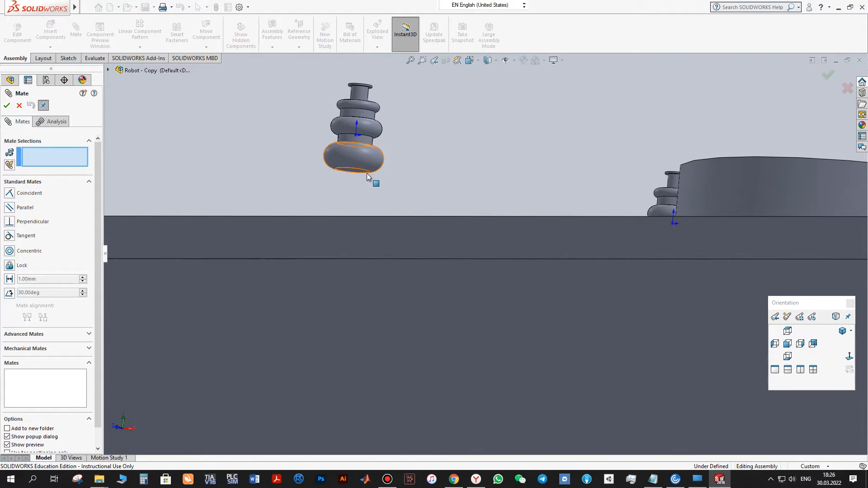
pyautogui.scroll(-1, 374, 183)
pyautogui.click(361, 184)
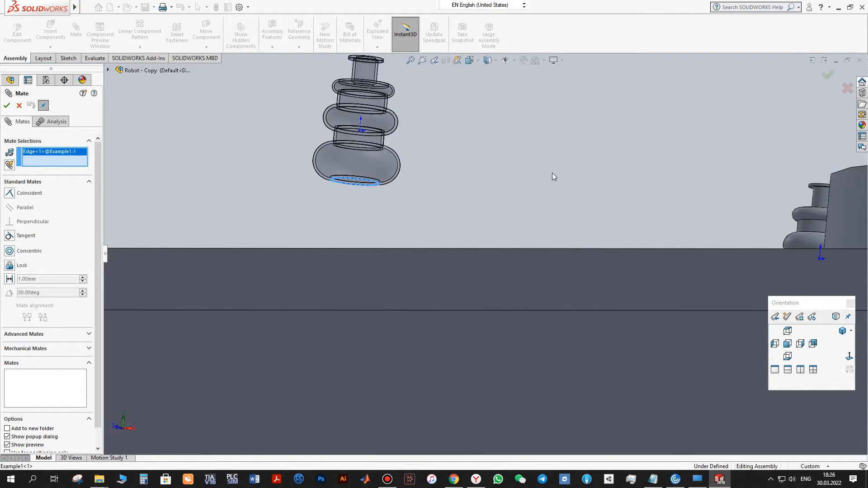
pyautogui.scroll(3, 552, 174)
pyautogui.moveTo(552, 174); pyautogui.dragTo(523, 235, button='middle')
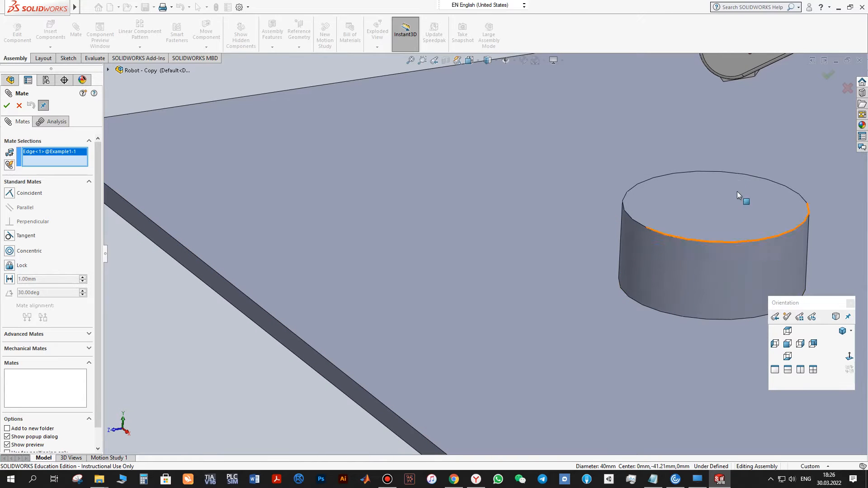
pyautogui.click(734, 212)
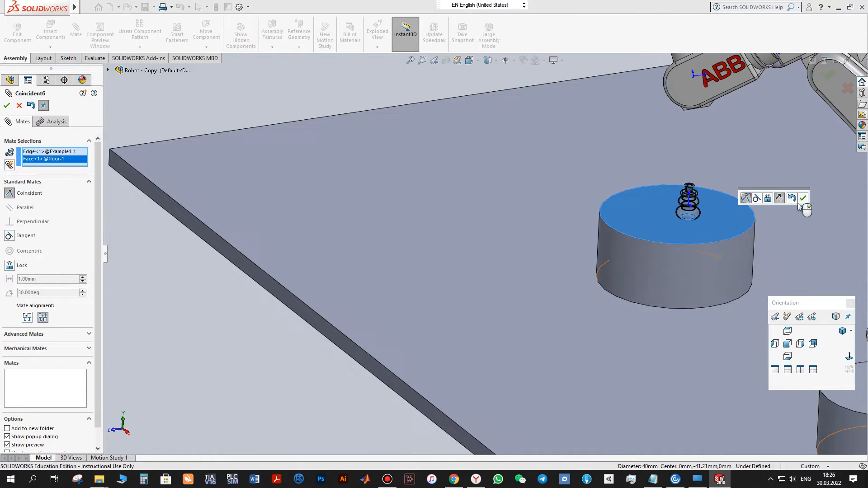
pyautogui.click(803, 199)
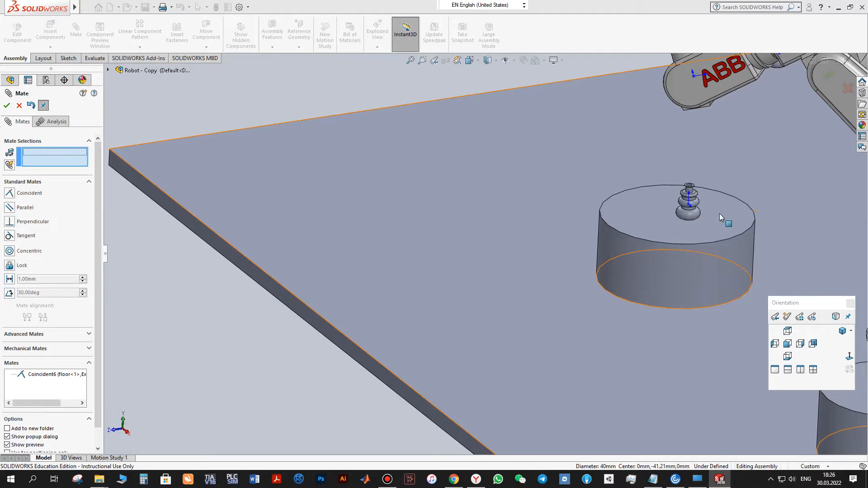
# Step: Center the first Example1 instance on its pedestal with a concentric mate between its circular edge and the pedestal's top edge
pyautogui.scroll(3, 747, 212)
pyautogui.click(601, 224)
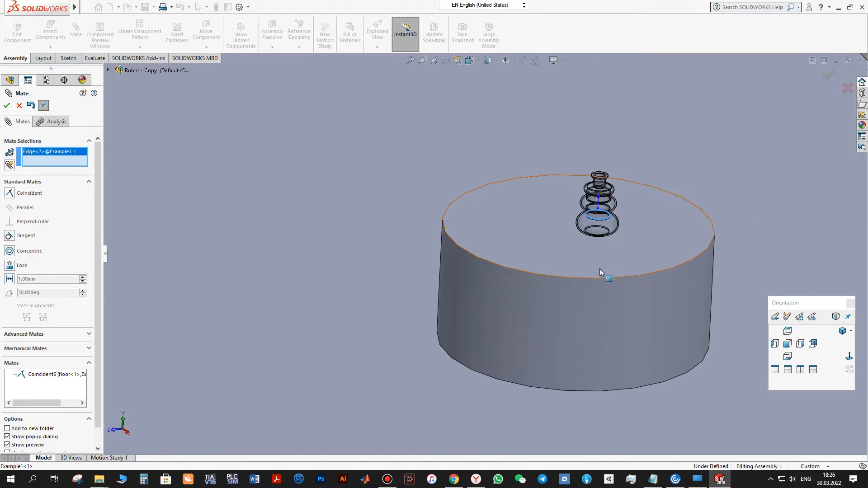
pyautogui.click(606, 277)
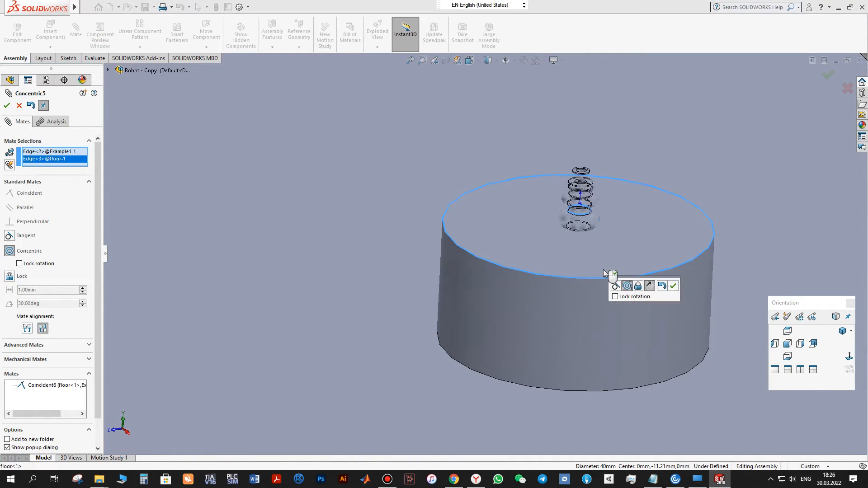
pyautogui.click(673, 286)
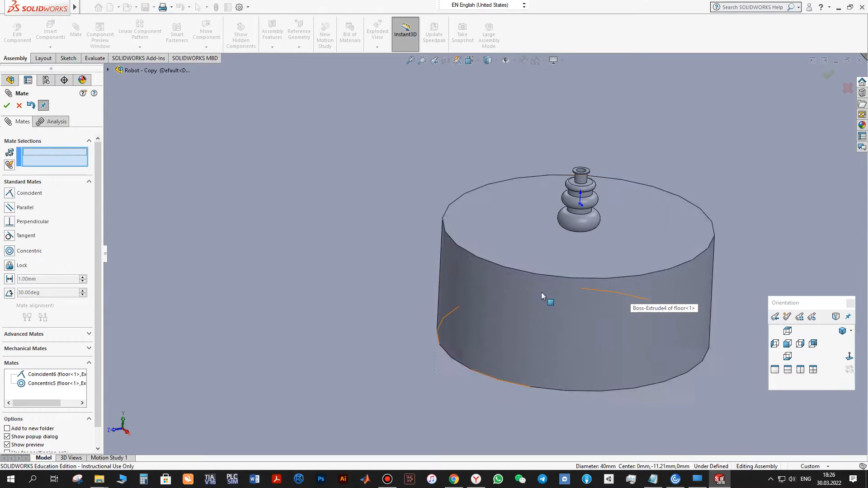
# Step: Mate the bottom circular edge of the second Example1 instance coincident with the top face of the other pedestal
pyautogui.scroll(-5, 530, 315)
pyautogui.moveTo(545, 297)
pyautogui.mouseDown(button='middle')
pyautogui.moveTo(575, 295)
pyautogui.moveTo(549, 304)
pyautogui.mouseUp(button='middle')
pyautogui.scroll(-3, 497, 136)
pyautogui.moveTo(452, 142); pyautogui.dragTo(570, 144, button='middle')
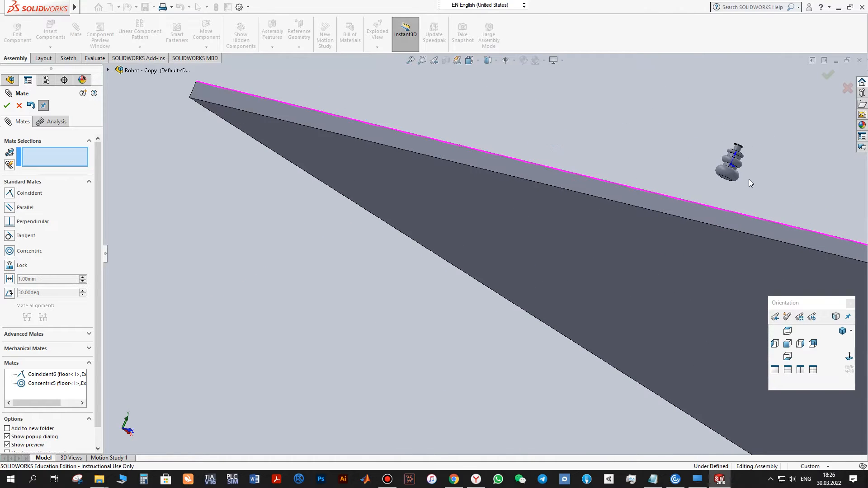
pyautogui.scroll(-3, 810, 184)
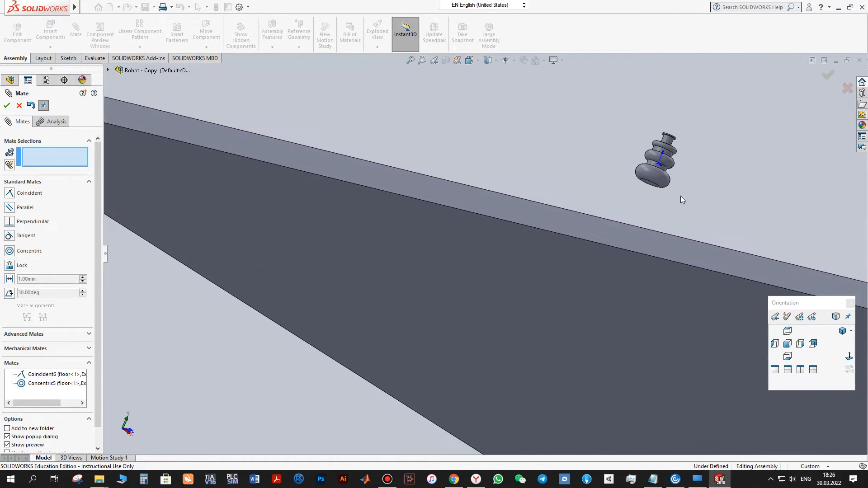
pyautogui.click(652, 185)
pyautogui.scroll(10, 651, 186)
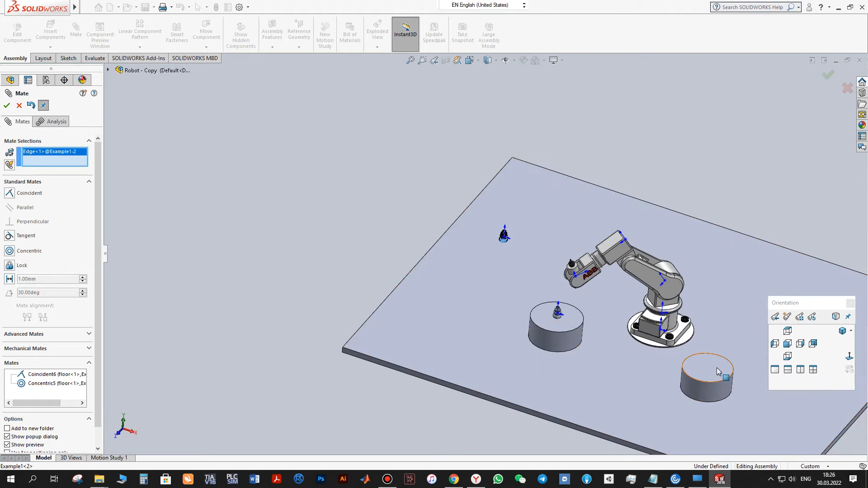
pyautogui.click(717, 368)
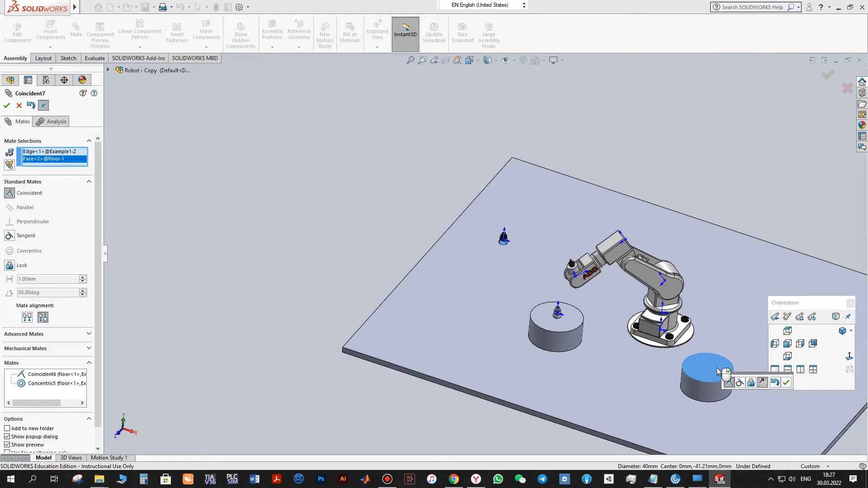
pyautogui.click(786, 383)
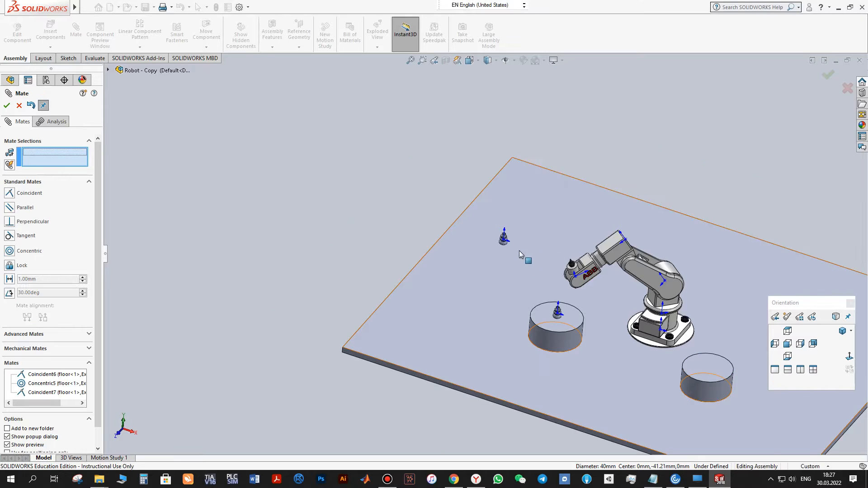
pyautogui.scroll(-5, 511, 248)
pyautogui.click(427, 238)
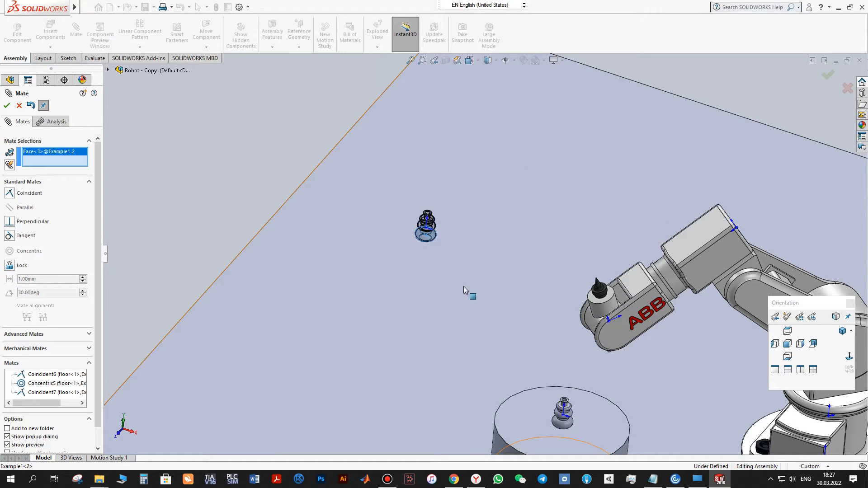
pyautogui.scroll(3, 468, 292)
pyautogui.scroll(2, 469, 296)
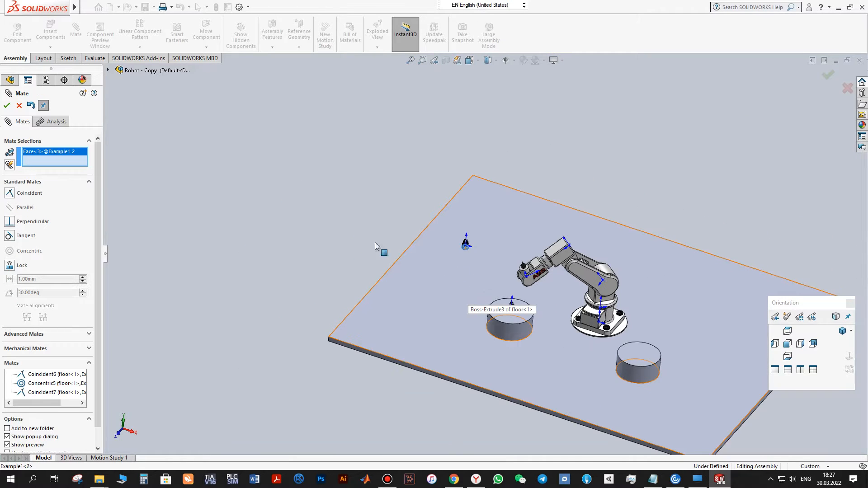
pyautogui.press('Delete')
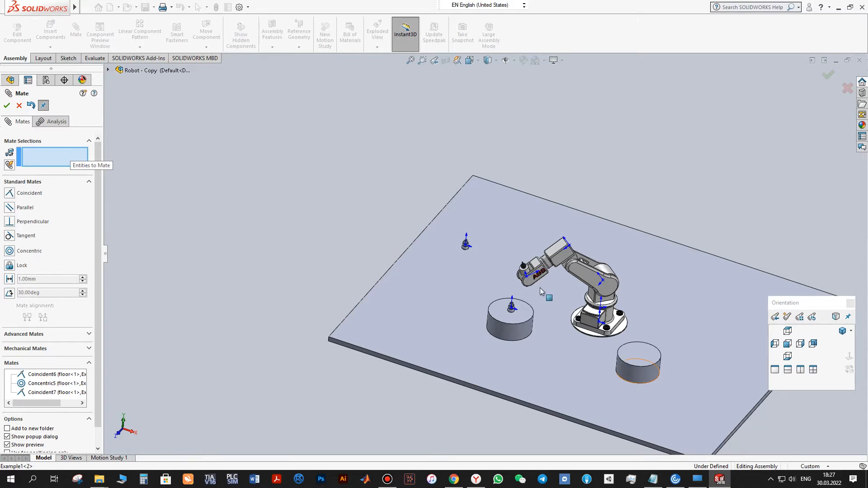
# Step: Add a concentric mate between the second Example1 instance's circular edge and the empty pedestal's top edge, and finish mating
pyautogui.scroll(-6, 468, 247)
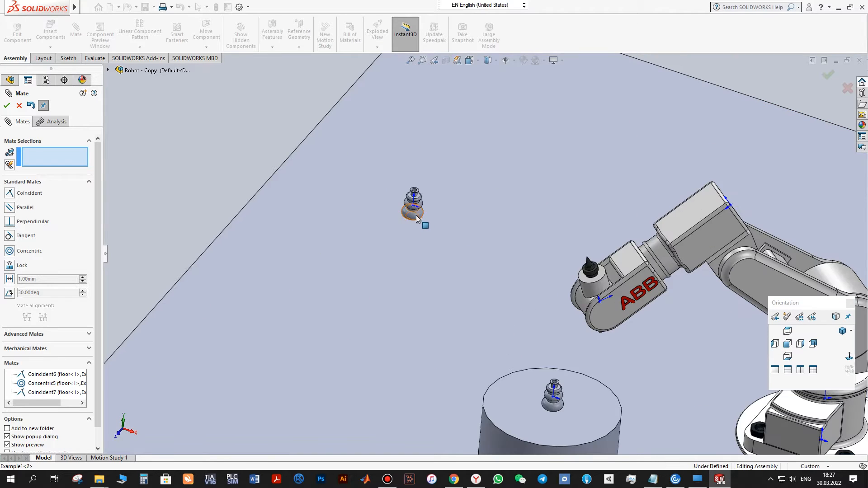
pyautogui.click(420, 215)
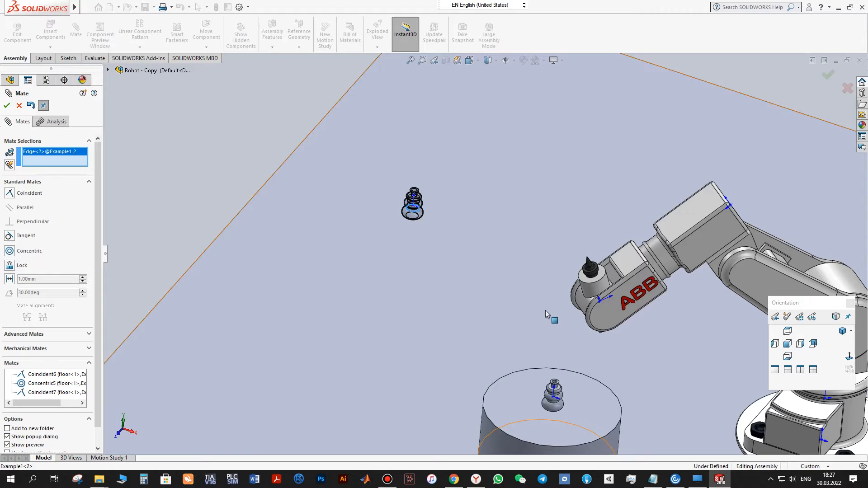
pyautogui.scroll(3, 545, 310)
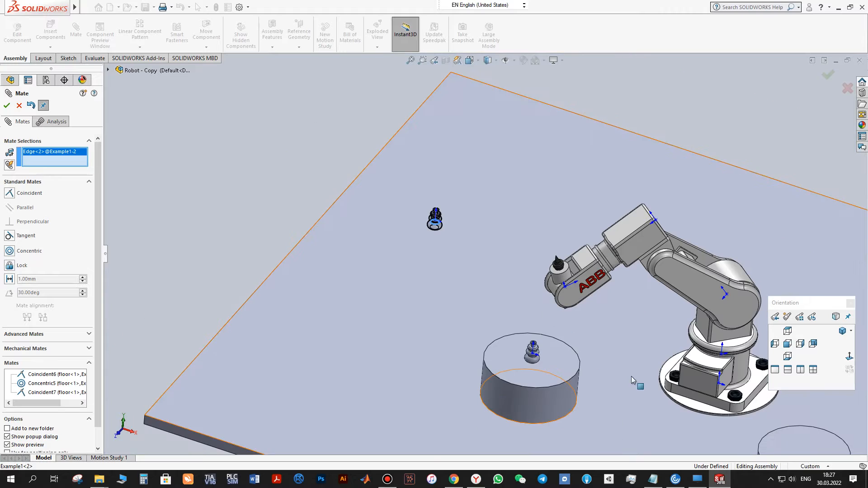
pyautogui.click(763, 439)
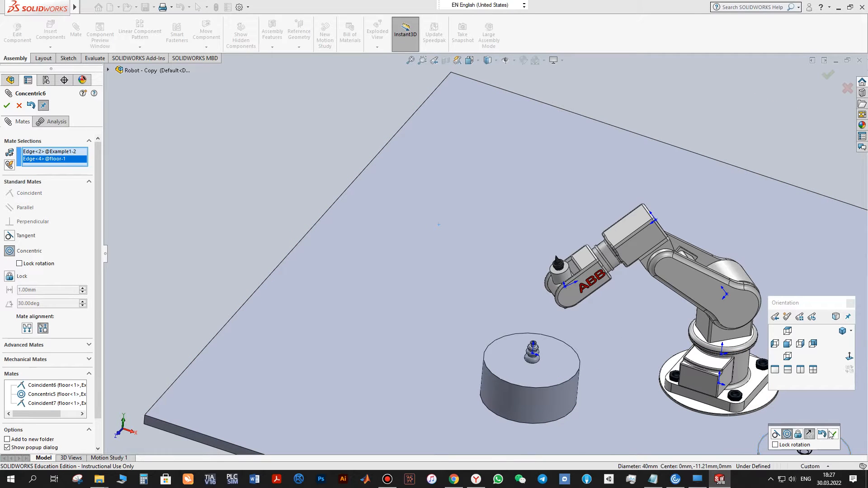
pyautogui.click(833, 434)
pyautogui.scroll(3, 719, 361)
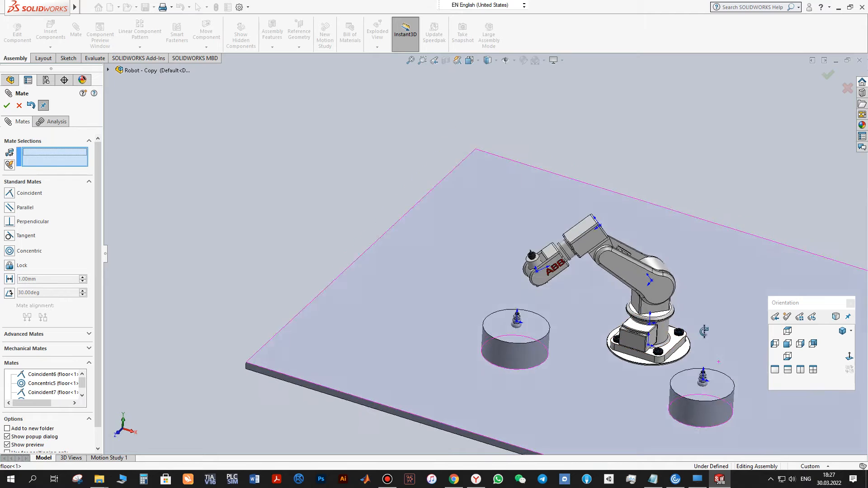
pyautogui.moveTo(718, 362); pyautogui.dragTo(368, 248, button='middle')
pyautogui.click(7, 106)
# Step: Swing the robot arm by its links so its tip points forward between the two pedestals
pyautogui.moveTo(469, 327); pyautogui.dragTo(525, 314, button='middle')
pyautogui.scroll(3, 581, 297)
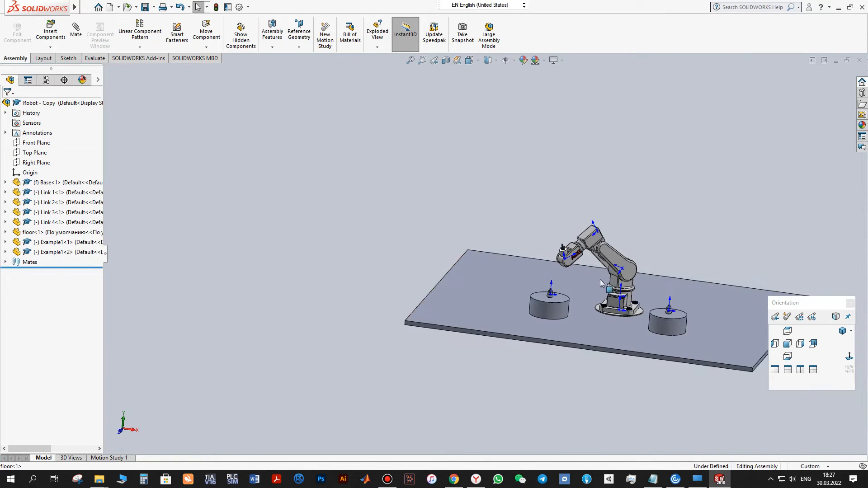
pyautogui.scroll(-5, 637, 292)
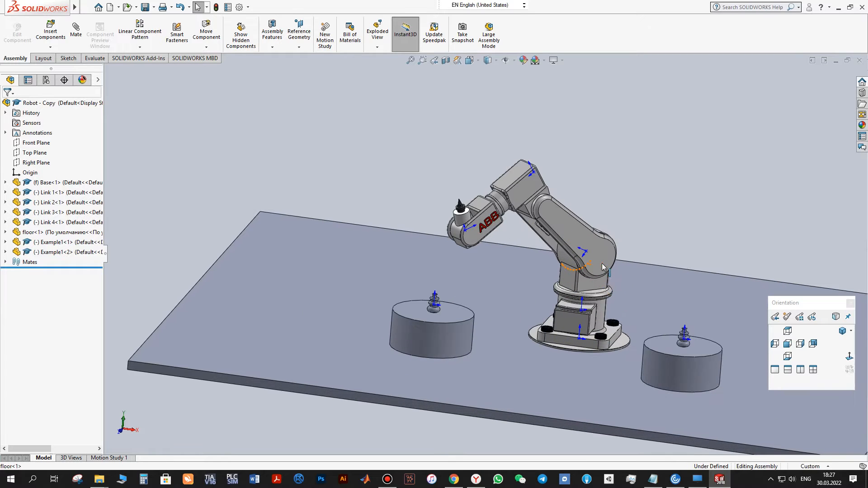
pyautogui.moveTo(577, 276)
pyautogui.mouseDown()
pyautogui.moveTo(586, 275)
pyautogui.moveTo(569, 273)
pyautogui.moveTo(600, 283)
pyautogui.moveTo(587, 280)
pyautogui.mouseUp()
pyautogui.moveTo(587, 224); pyautogui.dragTo(548, 194)
pyautogui.moveTo(569, 349)
pyautogui.mouseDown(button='middle')
pyautogui.moveTo(547, 343)
pyautogui.moveTo(581, 354)
pyautogui.moveTo(566, 358)
pyautogui.mouseUp(button='middle')
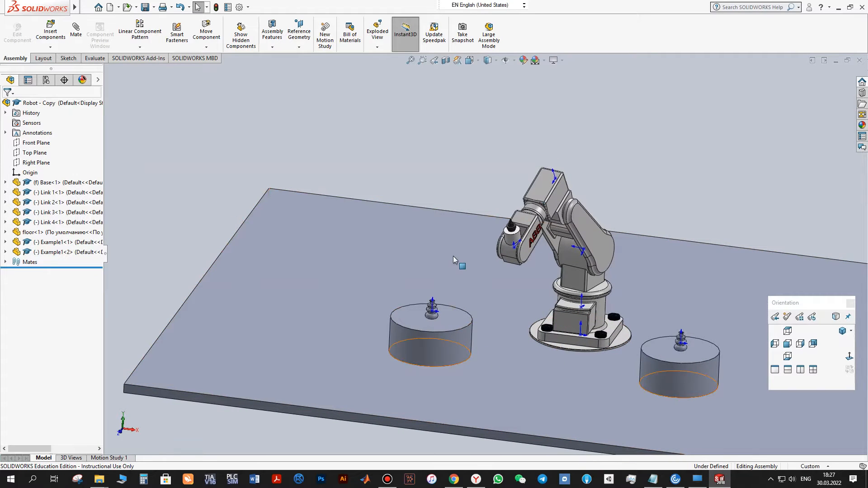
# Step: Start a mate between the Front Plane of the Base and the Front Plane of Link 1, clearing the stray floor face selection
pyautogui.moveTo(595, 256); pyautogui.dragTo(604, 235, button='middle')
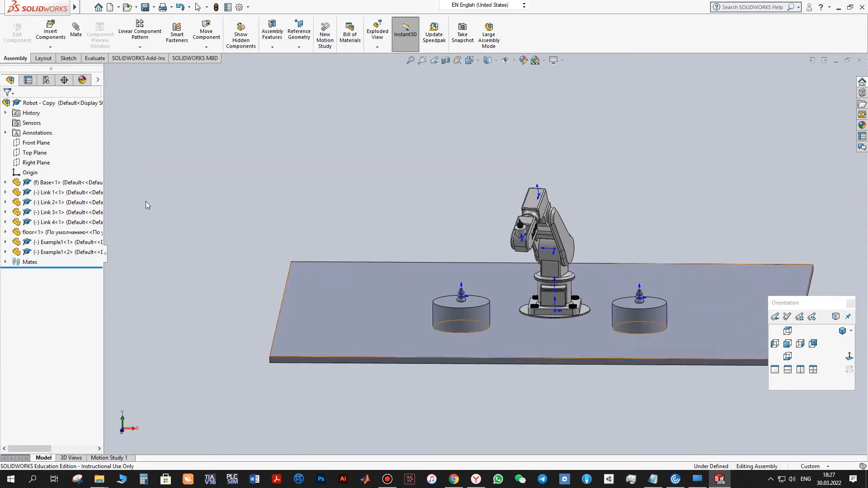
pyautogui.click(77, 30)
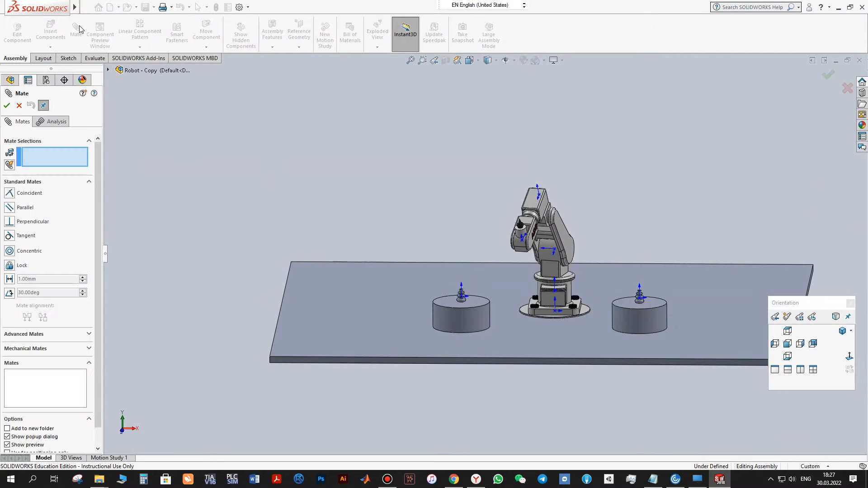
pyautogui.click(108, 70)
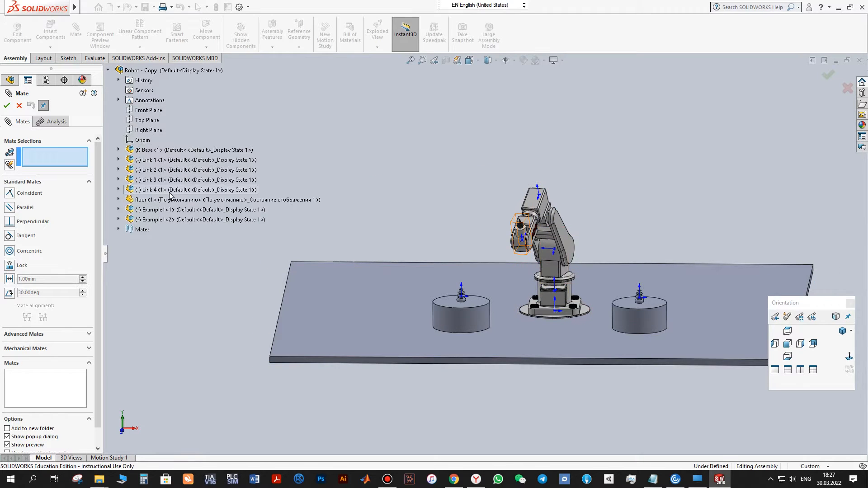
pyautogui.scroll(3, 549, 279)
pyautogui.scroll(3, 549, 279)
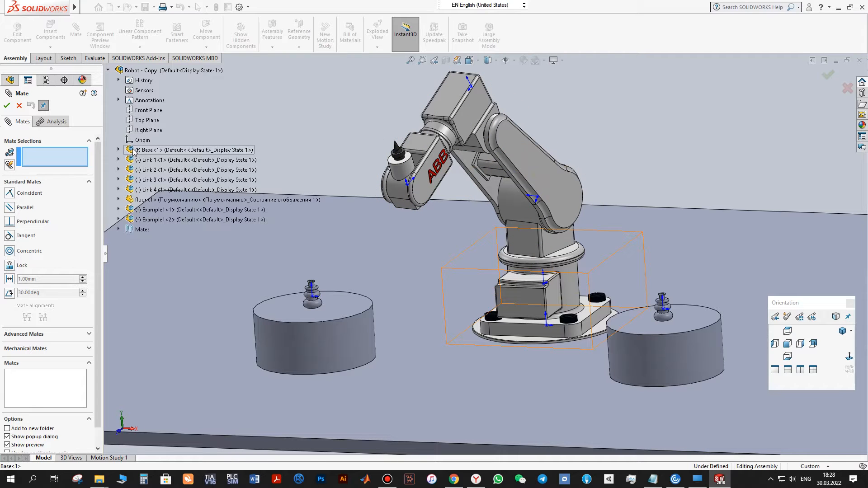
pyautogui.click(119, 150)
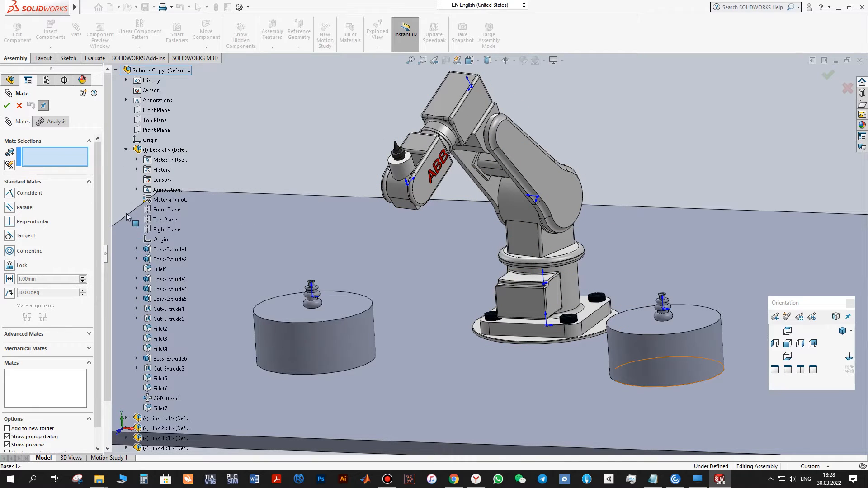
pyautogui.scroll(-1, 145, 393)
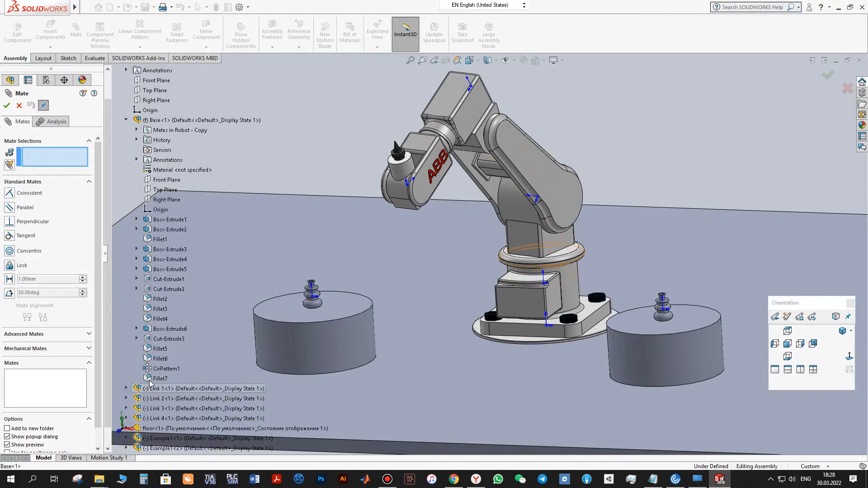
pyautogui.click(126, 392)
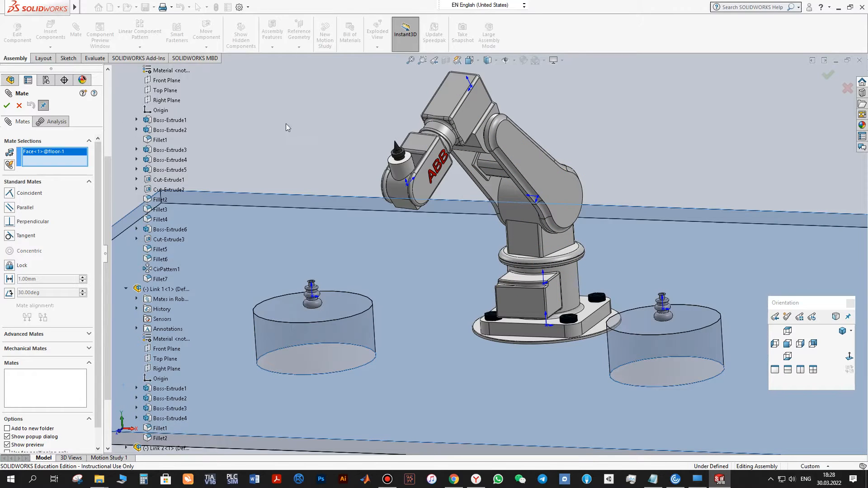
pyautogui.scroll(1, 290, 136)
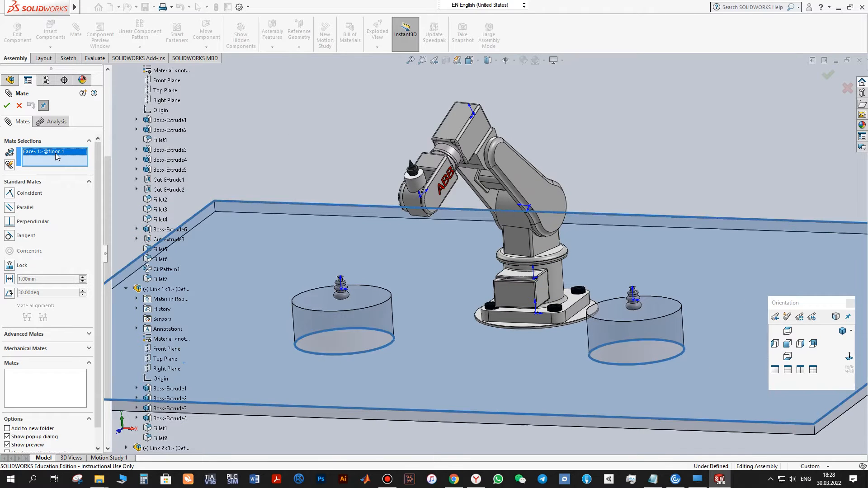
pyautogui.press('Delete')
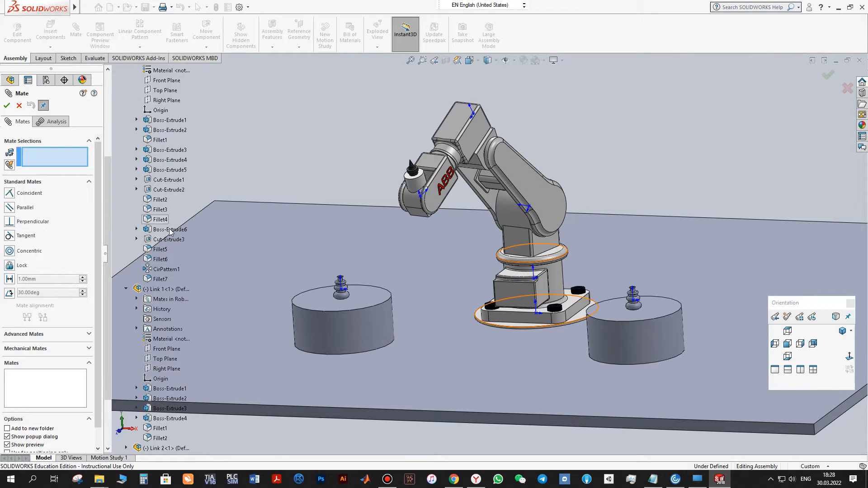
pyautogui.click(166, 82)
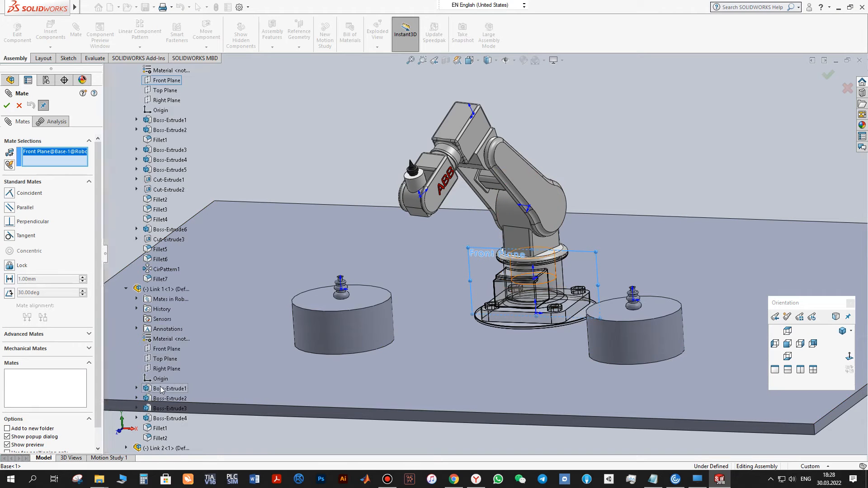
pyautogui.click(165, 352)
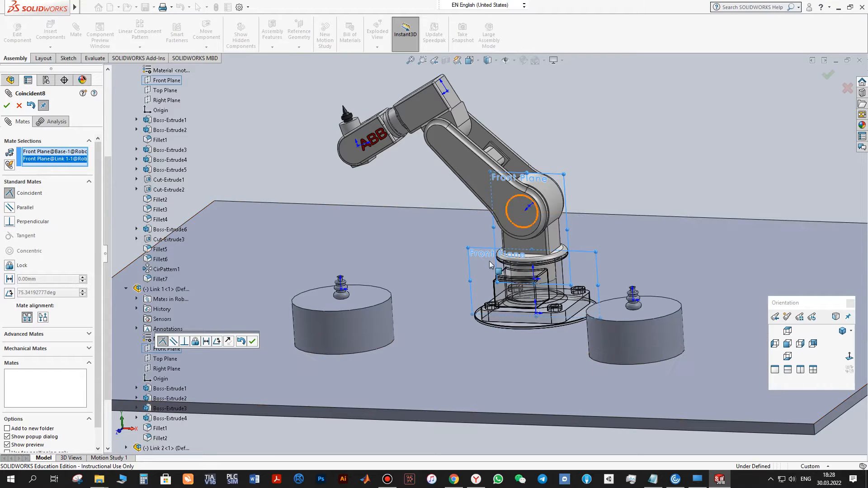
# Step: Turn the mate between the two Front Planes into an advanced angle mate, trying angles of 90 and 180 degrees
pyautogui.moveTo(419, 211); pyautogui.dragTo(438, 207, button='middle')
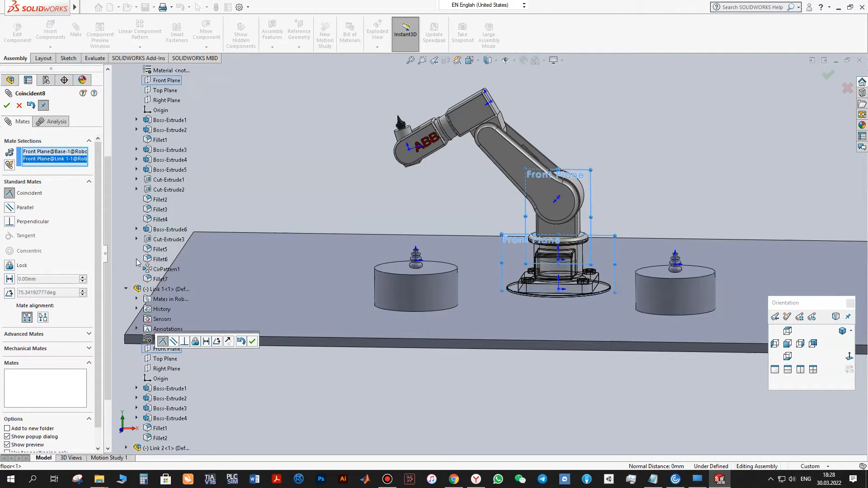
pyautogui.click(56, 337)
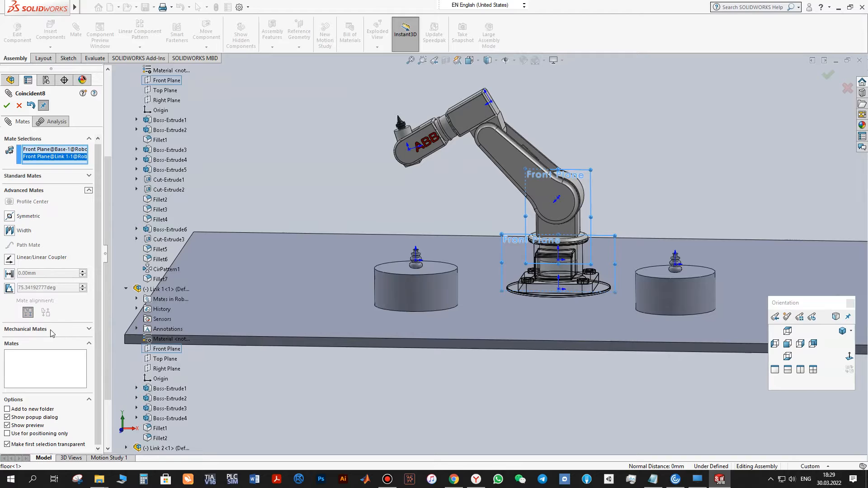
pyautogui.click(9, 289)
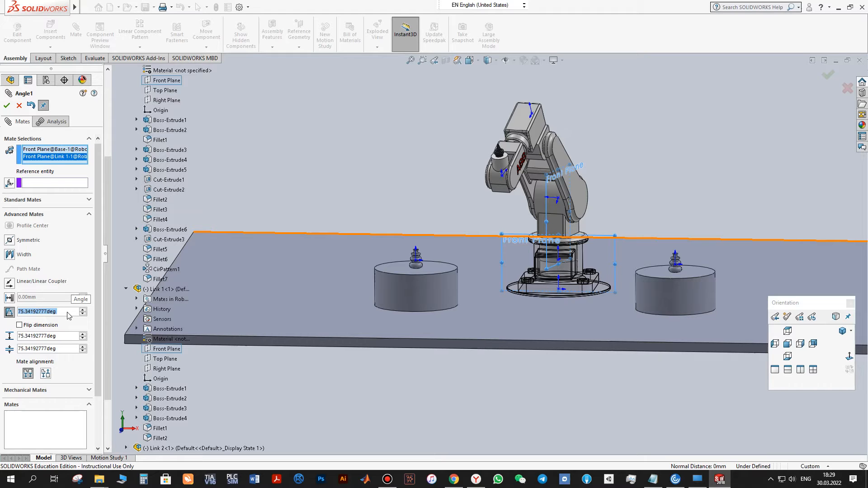
pyautogui.write('90')
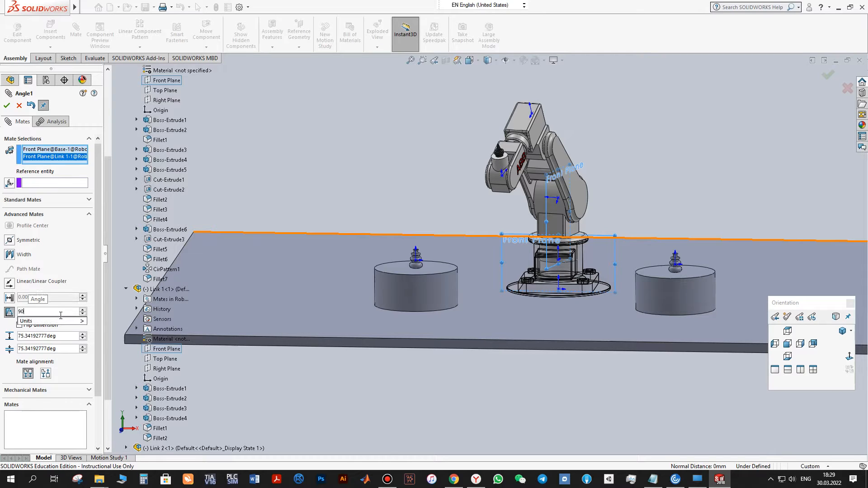
pyautogui.press('Return')
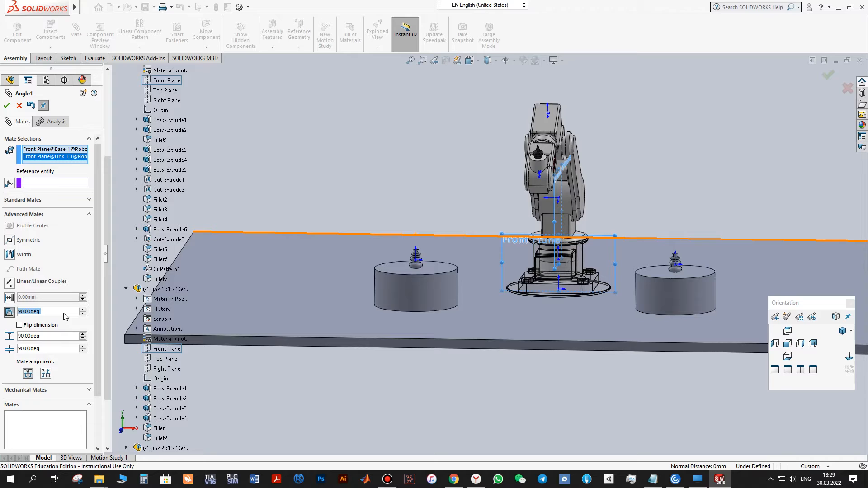
pyautogui.write('180')
pyautogui.press('Return')
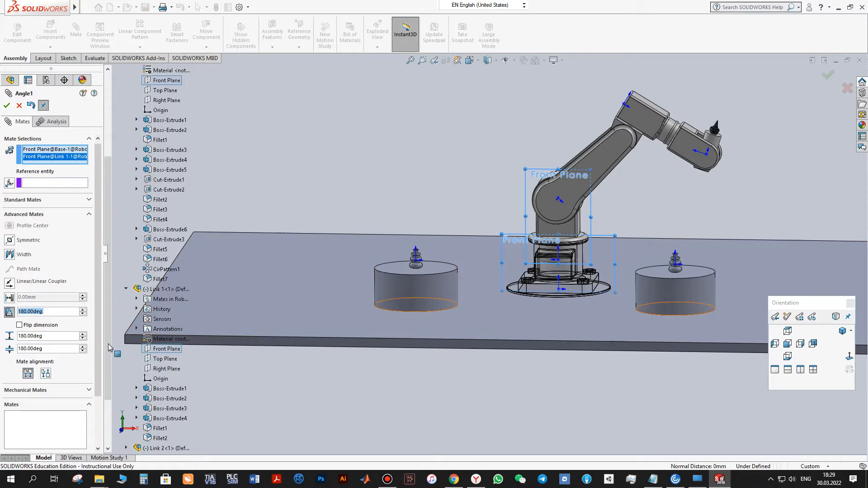
# Step: Limit the Base to Link 1 angle mate to a minimum of 0 degrees and a maximum of 360 degrees
pyautogui.moveTo(49, 350); pyautogui.dragTo(18, 349)
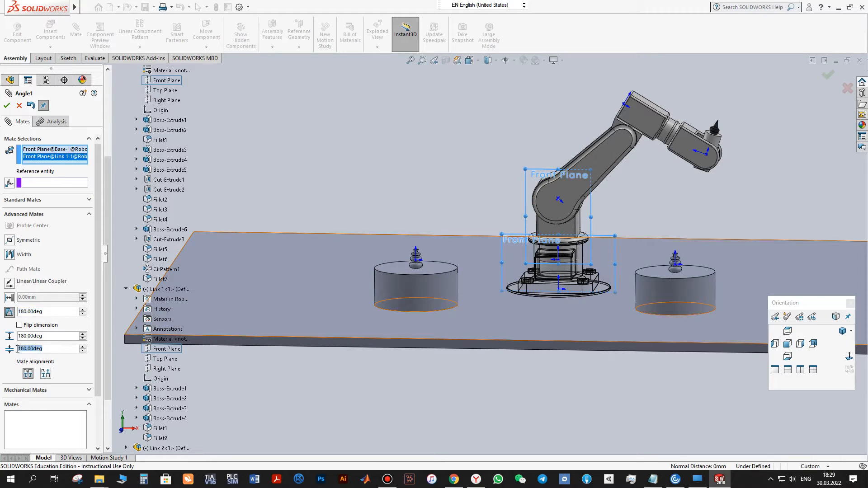
pyautogui.write('0')
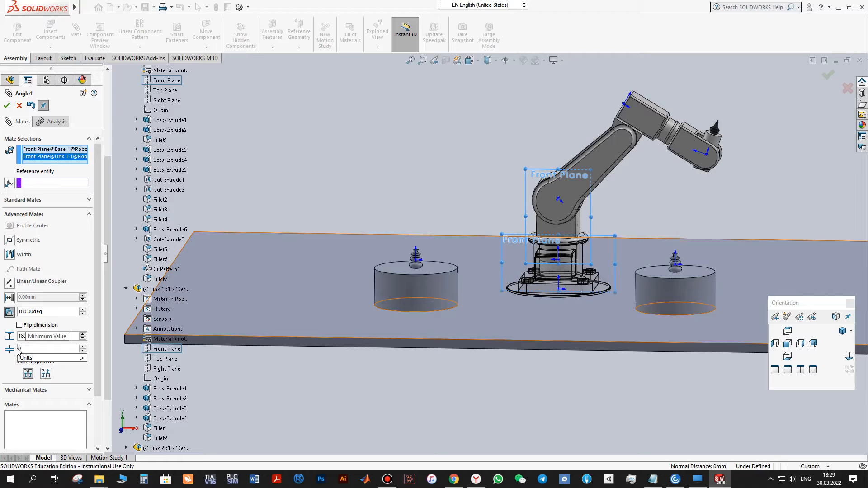
pyautogui.click(51, 336)
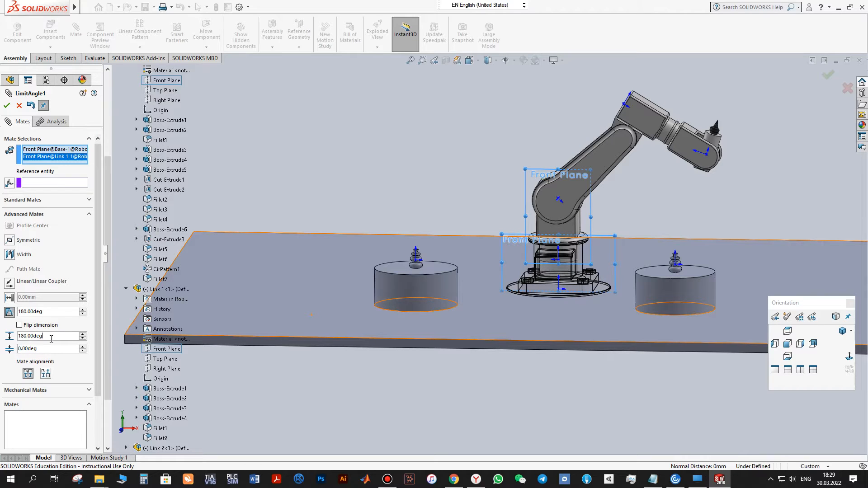
pyautogui.moveTo(43, 336); pyautogui.dragTo(17, 336)
pyautogui.write('360')
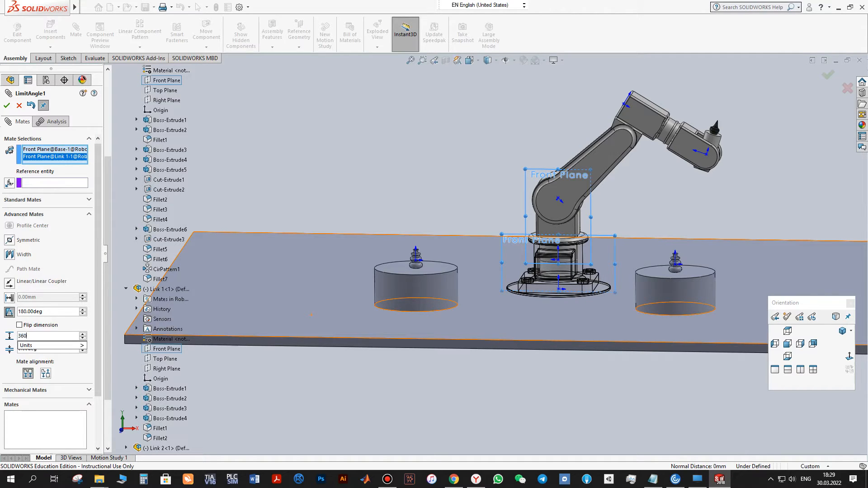
pyautogui.press('Return')
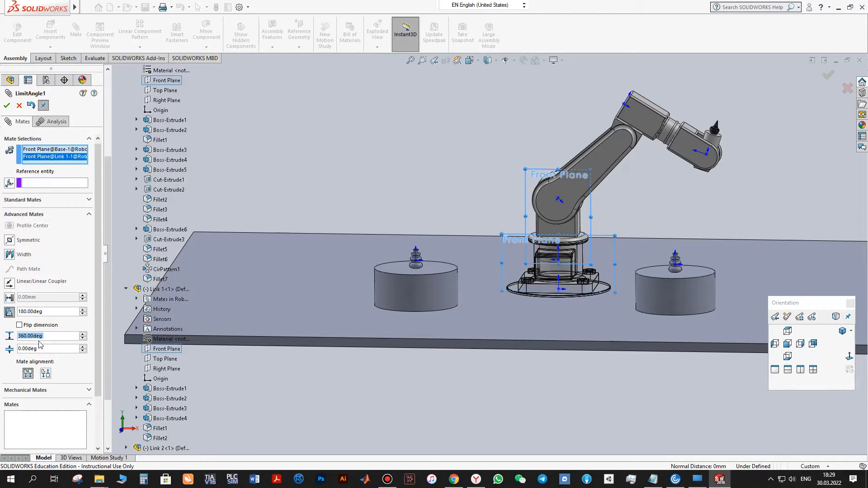
# Step: Set the Base to Link 1 mate angle to 90 degrees and accept the limit angle mate
pyautogui.click(50, 312)
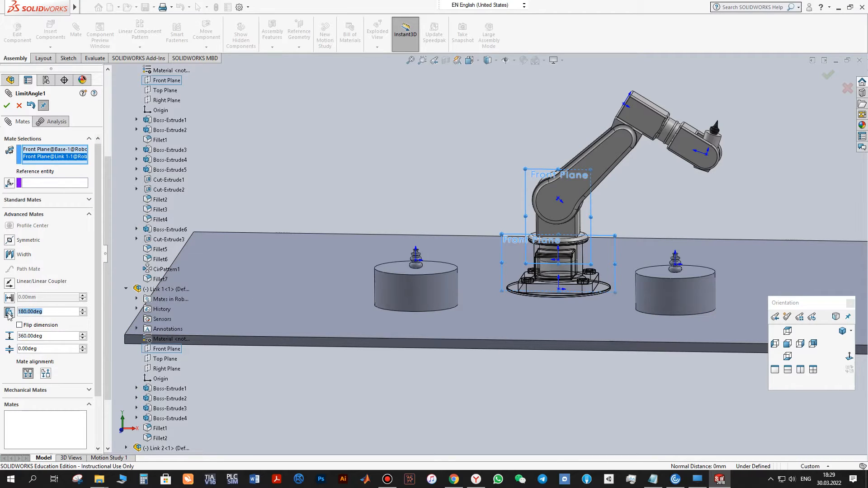
pyautogui.write('90')
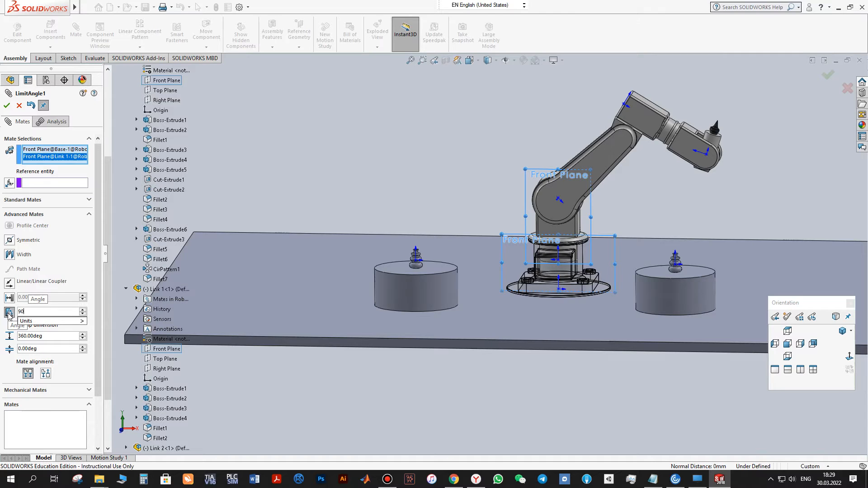
pyautogui.moveTo(475, 295)
pyautogui.mouseDown(button='middle')
pyautogui.moveTo(439, 305)
pyautogui.moveTo(483, 275)
pyautogui.moveTo(469, 287)
pyautogui.mouseUp(button='middle')
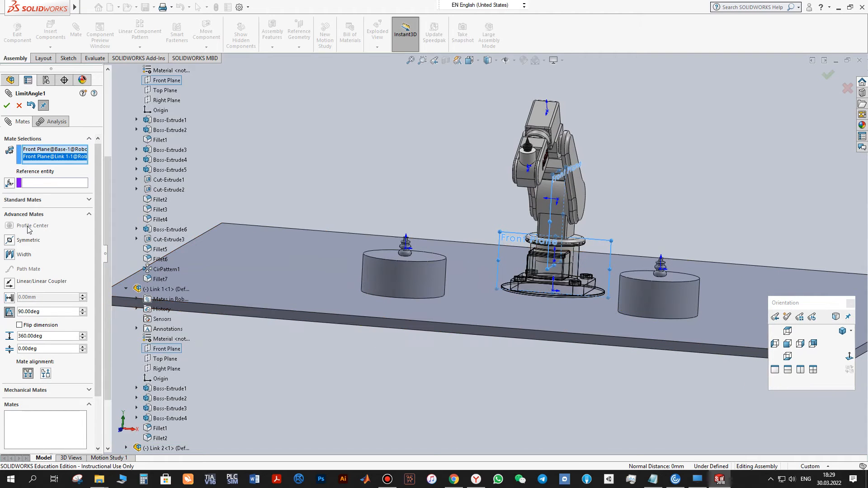
pyautogui.click(7, 106)
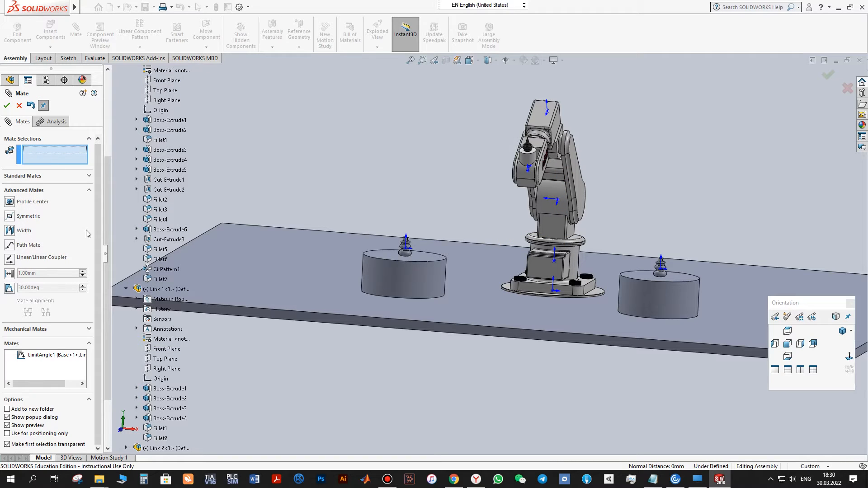
# Step: Select the Right Plane of Link 1 and the Right Plane of Link 2 as the next mate's references
pyautogui.scroll(-3, 129, 221)
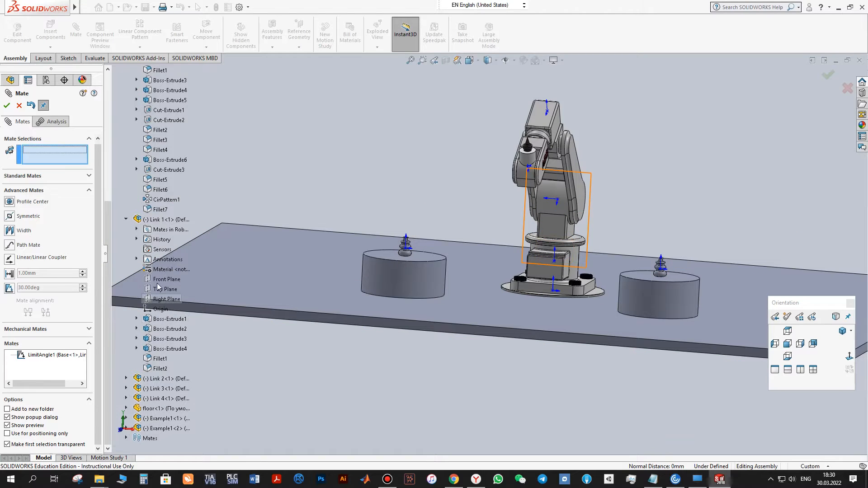
pyautogui.scroll(8, 131, 187)
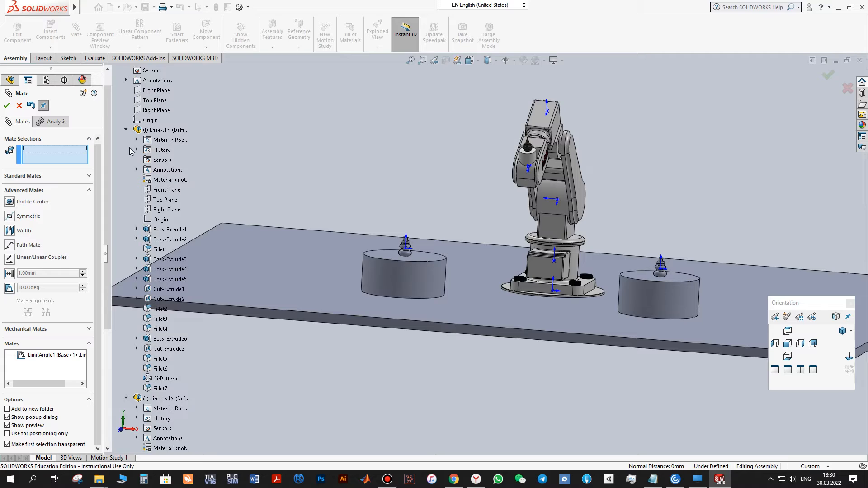
pyautogui.click(126, 131)
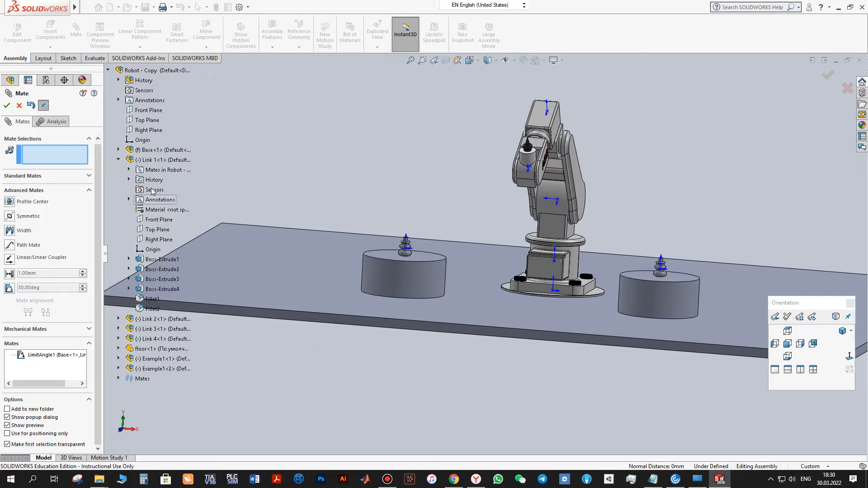
pyautogui.click(118, 319)
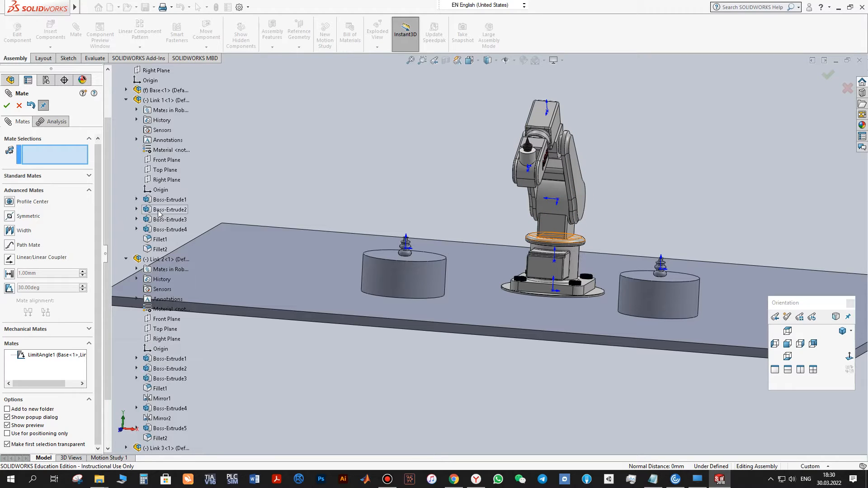
pyautogui.click(165, 182)
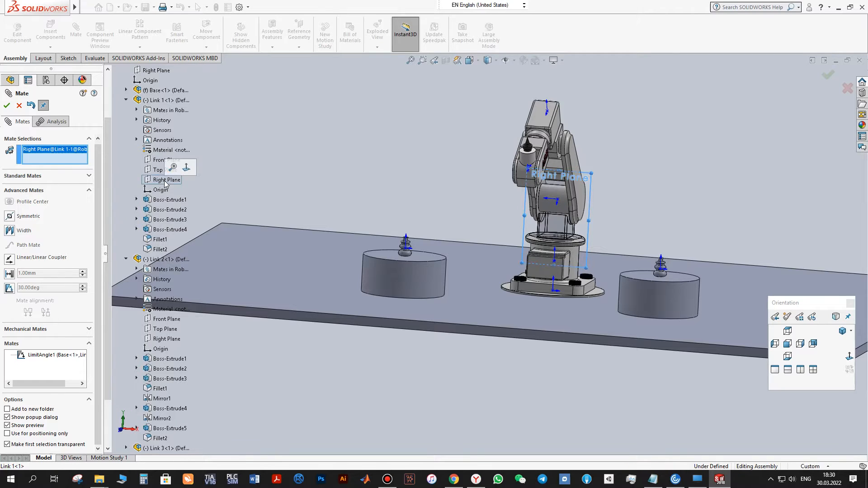
pyautogui.click(171, 339)
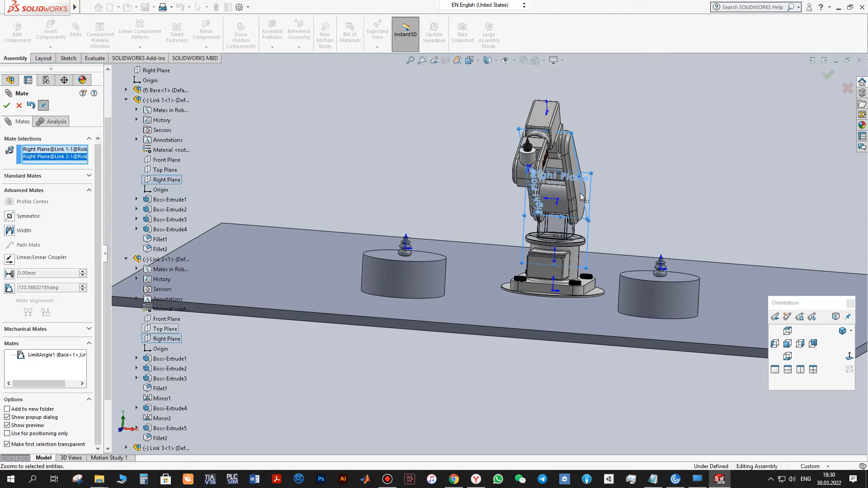
# Step: Apply an advanced angle mate between the Right Planes of Link 1 and Link 2 and set its angle to 40 degrees
pyautogui.moveTo(617, 183); pyautogui.dragTo(596, 173, button='middle')
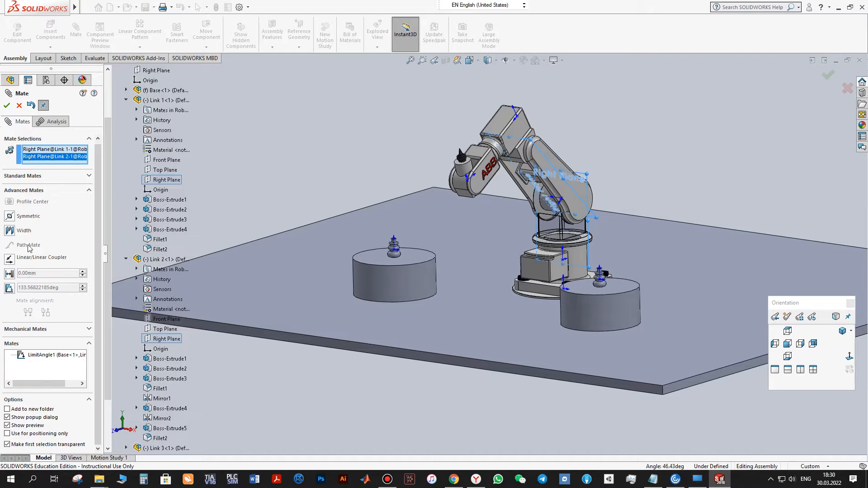
pyautogui.click(9, 288)
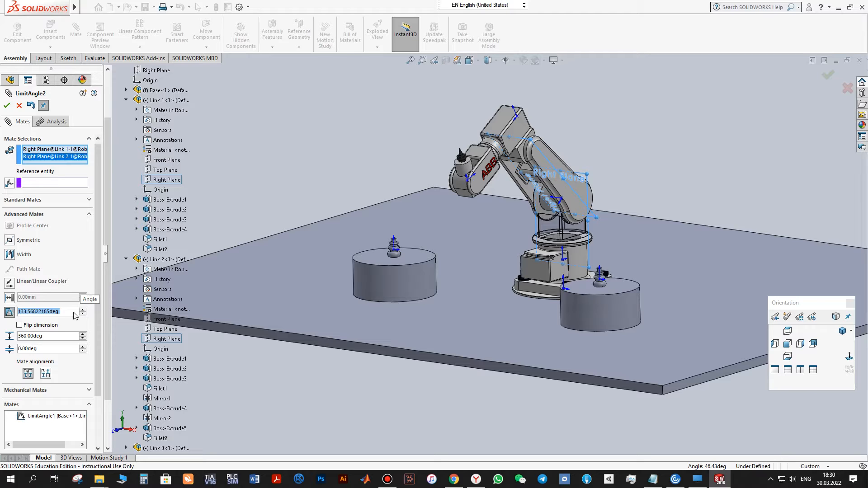
pyautogui.moveTo(579, 193); pyautogui.dragTo(551, 196, button='middle')
pyautogui.moveTo(61, 312); pyautogui.dragTo(12, 311)
pyautogui.write('40')
pyautogui.press('Return')
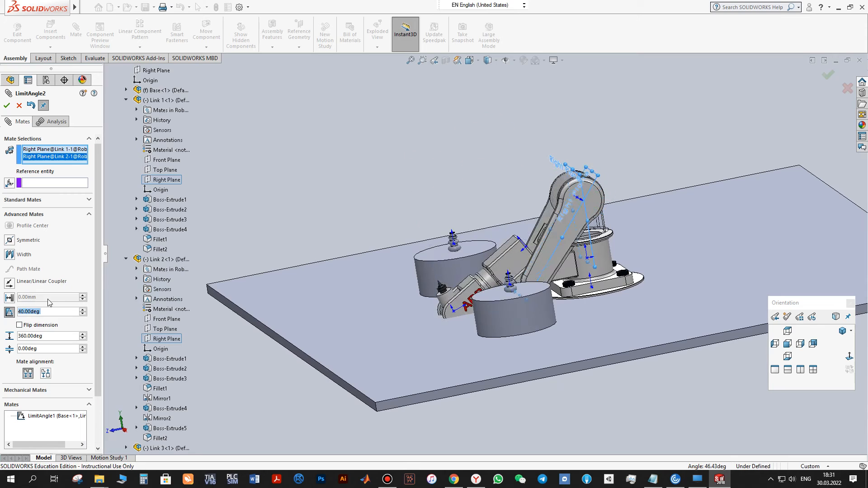
# Step: Set the Link 1 to Link 2 mate angle to 60 degrees and its minimum limit to 60 degrees
pyautogui.scroll(-2, 563, 270)
pyautogui.moveTo(563, 266)
pyautogui.mouseDown(button='middle')
pyautogui.moveTo(518, 253)
pyautogui.moveTo(550, 260)
pyautogui.mouseUp(button='middle')
pyautogui.doubleClick(42, 310)
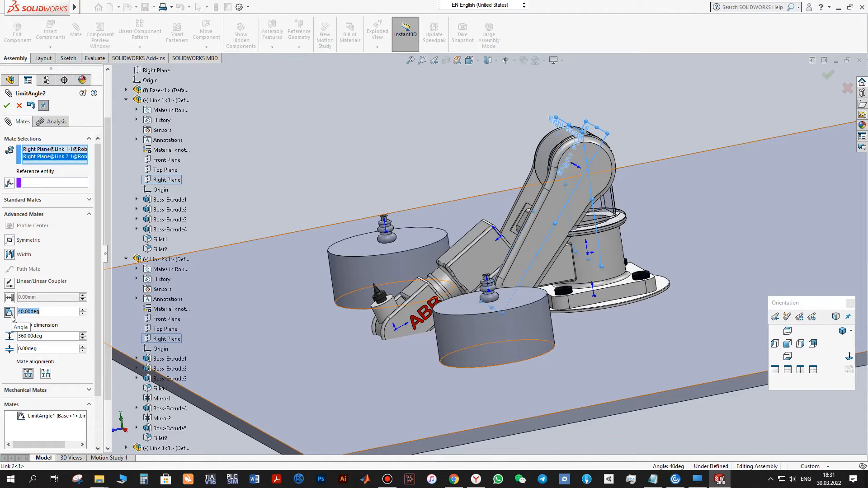
pyautogui.write('60')
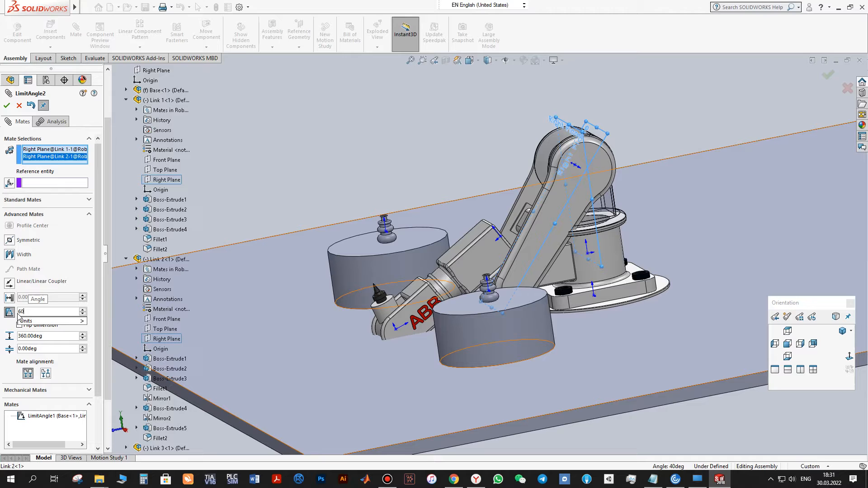
pyautogui.press('Return')
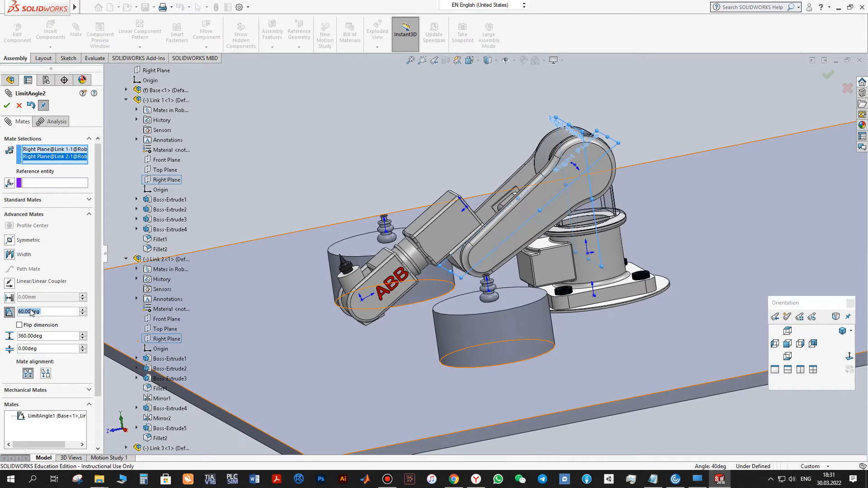
pyautogui.moveTo(430, 254); pyautogui.dragTo(513, 248, button='middle')
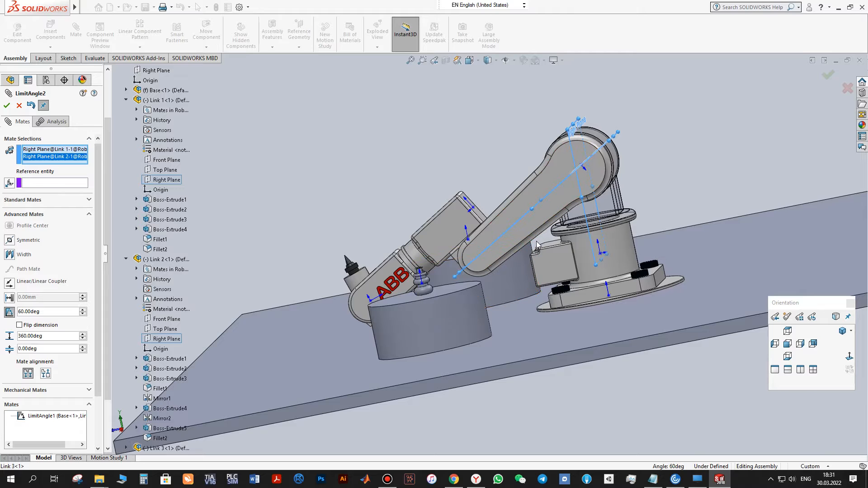
pyautogui.moveTo(270, 260); pyautogui.dragTo(289, 258, button='middle')
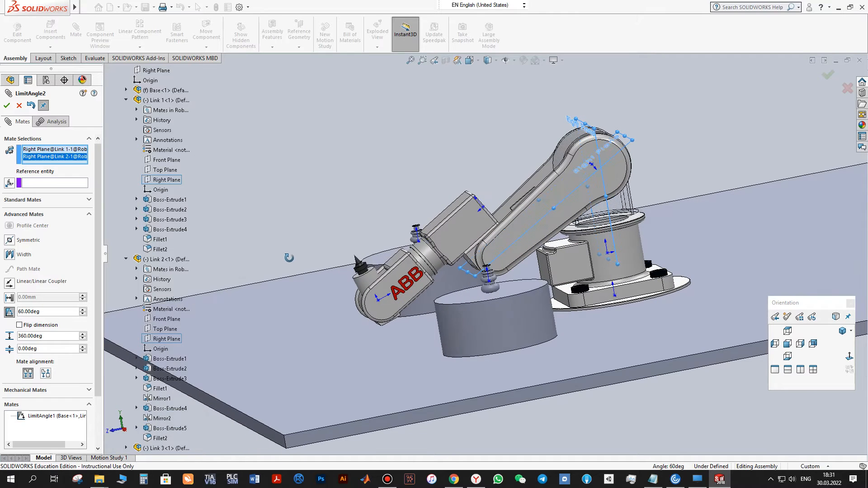
pyautogui.click(40, 348)
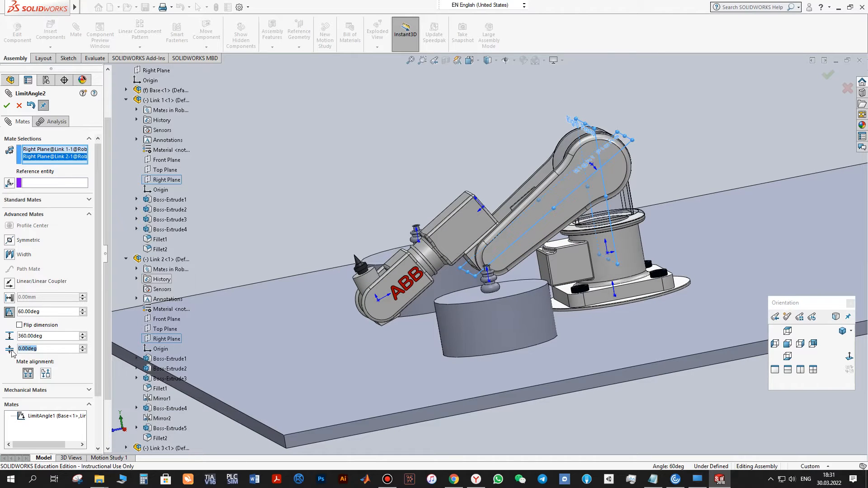
pyautogui.write('60')
pyautogui.press('Return')
# Step: Test the Link 1 to Link 2 mate angle at 0 degrees and set it to 300 degrees, making 300 degrees the maximum limit
pyautogui.click(47, 312)
pyautogui.moveTo(42, 313); pyautogui.dragTo(18, 312)
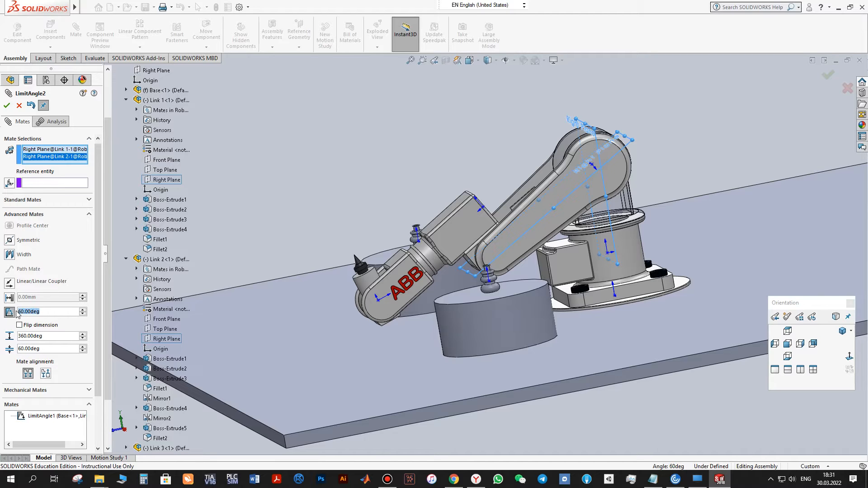
pyautogui.write('0')
pyautogui.press('Return')
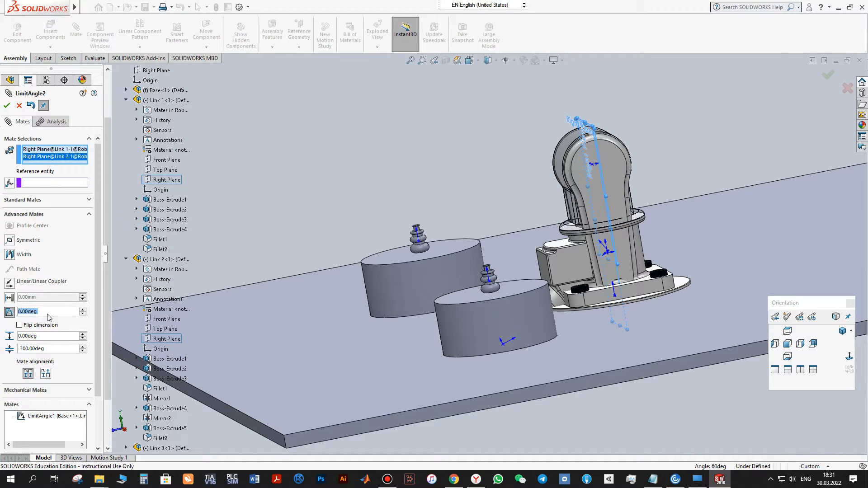
pyautogui.write('0')
pyautogui.press('BackSpace')
pyautogui.write('300')
pyautogui.press('Return')
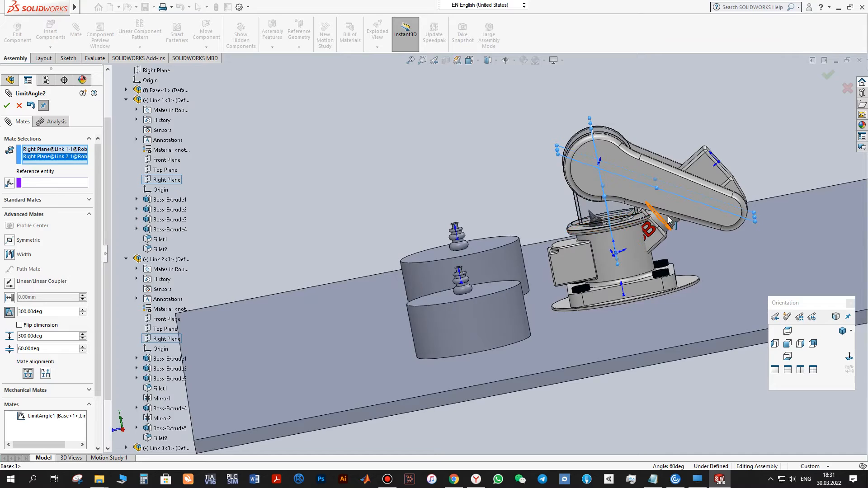
pyautogui.scroll(-4, 667, 223)
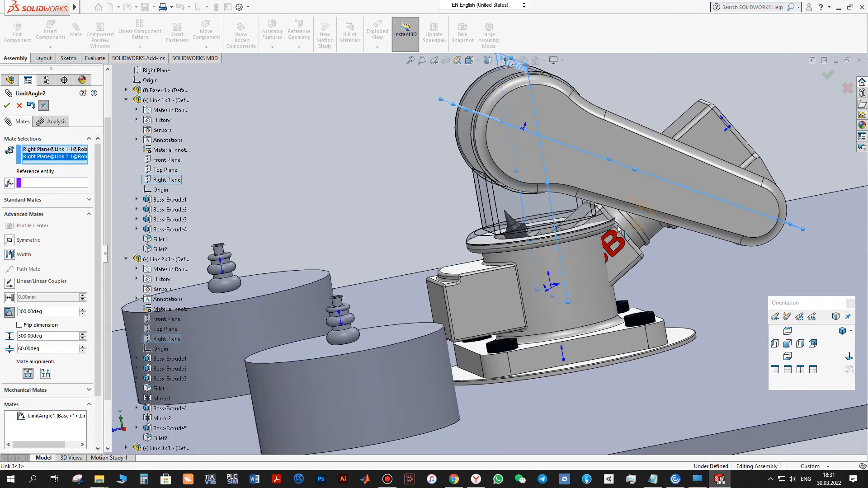
pyautogui.moveTo(620, 229); pyautogui.dragTo(626, 222, button='middle')
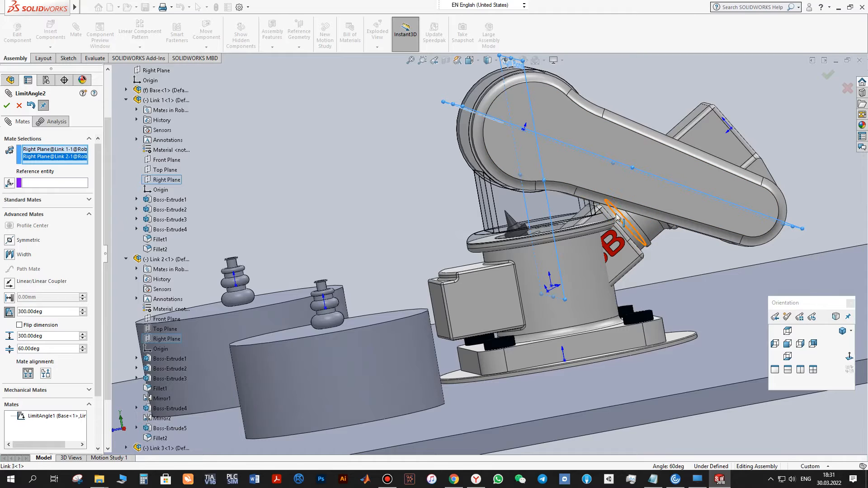
pyautogui.moveTo(619, 223)
pyautogui.mouseDown(button='middle')
pyautogui.moveTo(627, 234)
pyautogui.moveTo(586, 227)
pyautogui.moveTo(614, 229)
pyautogui.mouseUp(button='middle')
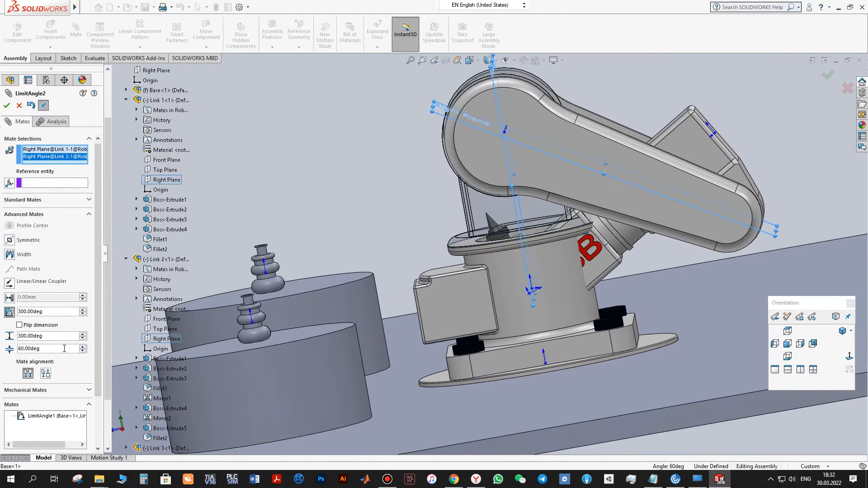
# Step: Try Link 1 to Link 2 mate angles of 180, 100 and 200 degrees to check the arm's pose
pyautogui.doubleClick(45, 312)
pyautogui.write('180')
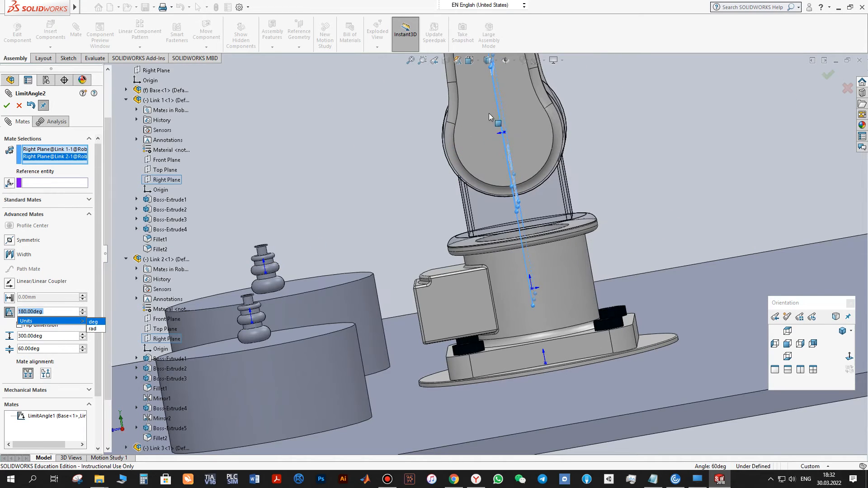
pyautogui.scroll(3, 444, 182)
pyautogui.moveTo(422, 190); pyautogui.dragTo(440, 192, button='middle')
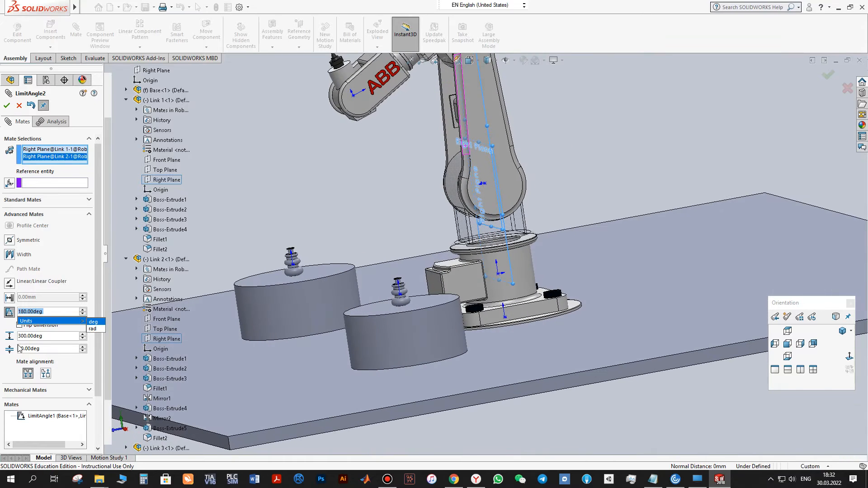
pyautogui.moveTo(358, 213); pyautogui.dragTo(367, 213, button='middle')
pyautogui.scroll(3, 366, 212)
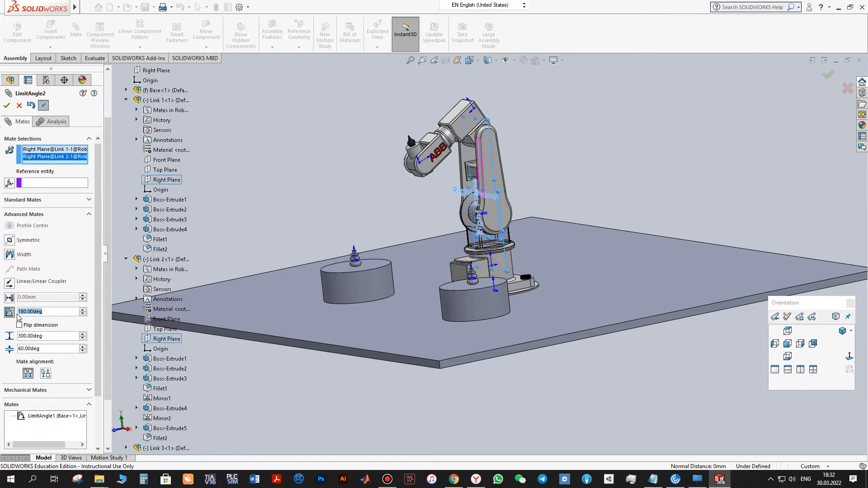
pyautogui.write('100')
pyautogui.press('Return')
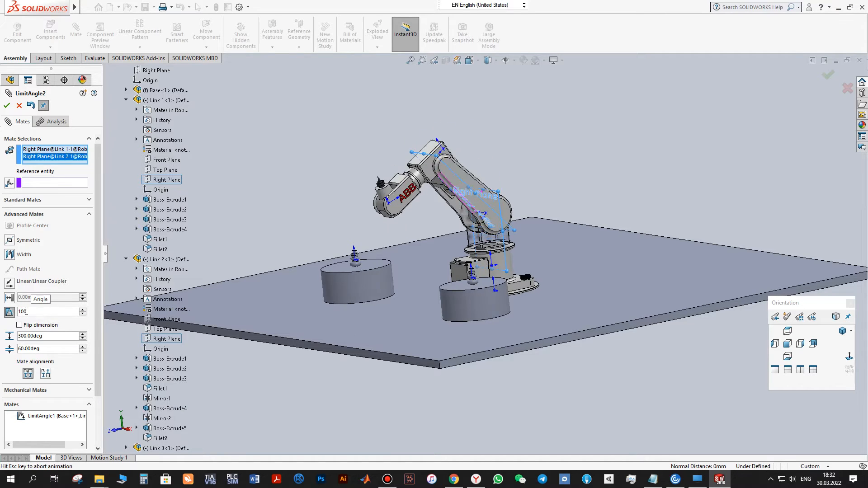
pyautogui.write('200')
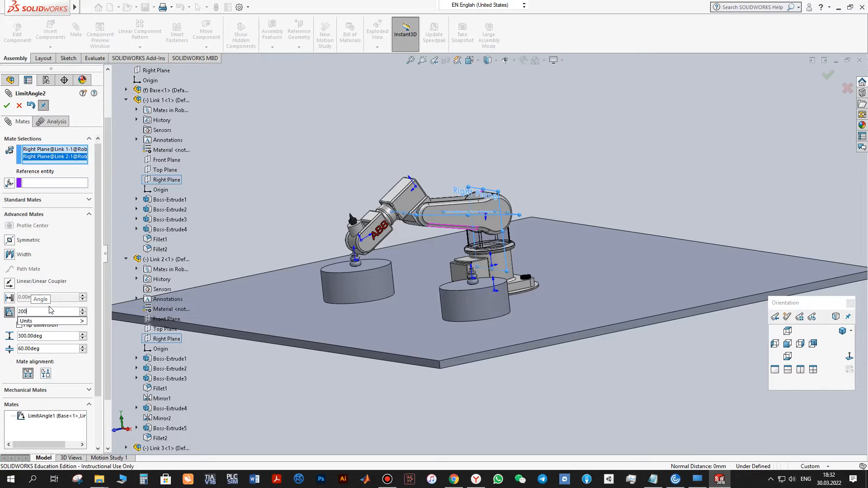
pyautogui.press('Return')
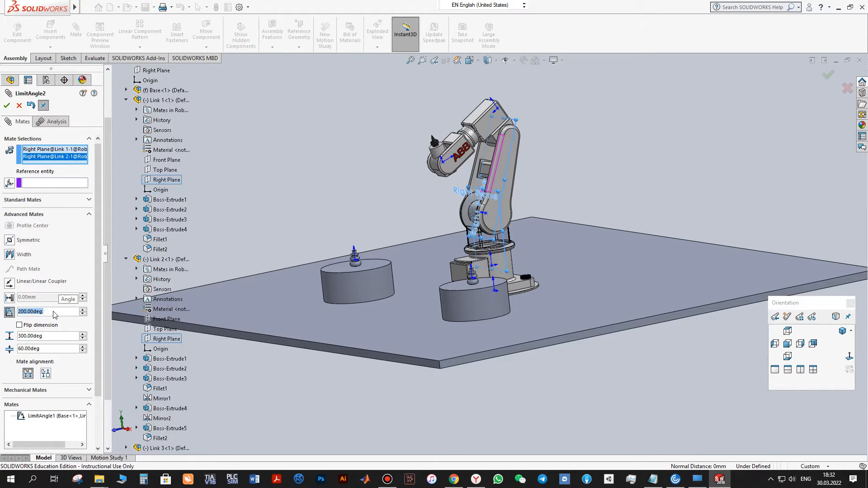
# Step: Set the Link 1 to Link 2 mate angle to 180 degrees and accept the limit angle mate
pyautogui.write('180')
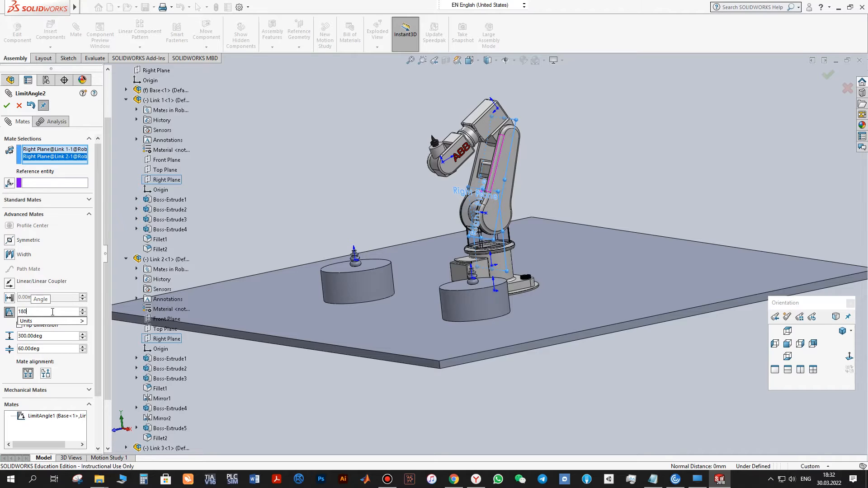
pyautogui.press('Return')
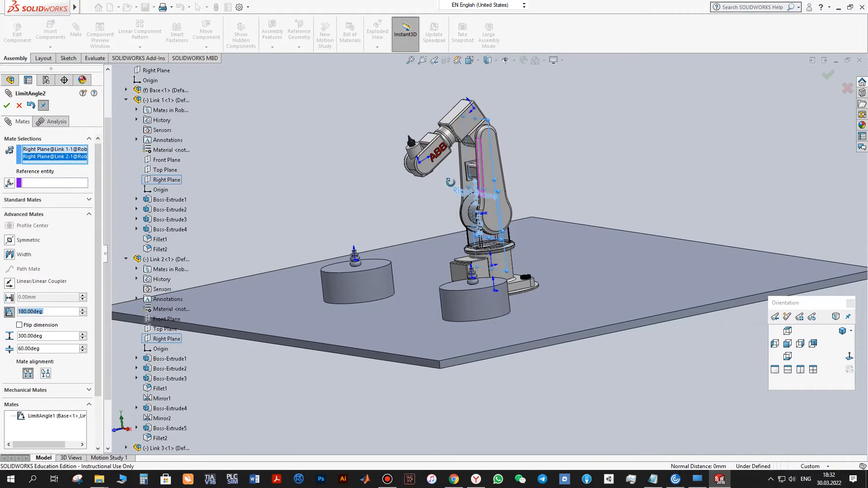
pyautogui.click(7, 105)
# Step: Apply an advanced angle mate between the Right Plane of Link 2 and the Right Plane of Link 3
pyautogui.click(126, 101)
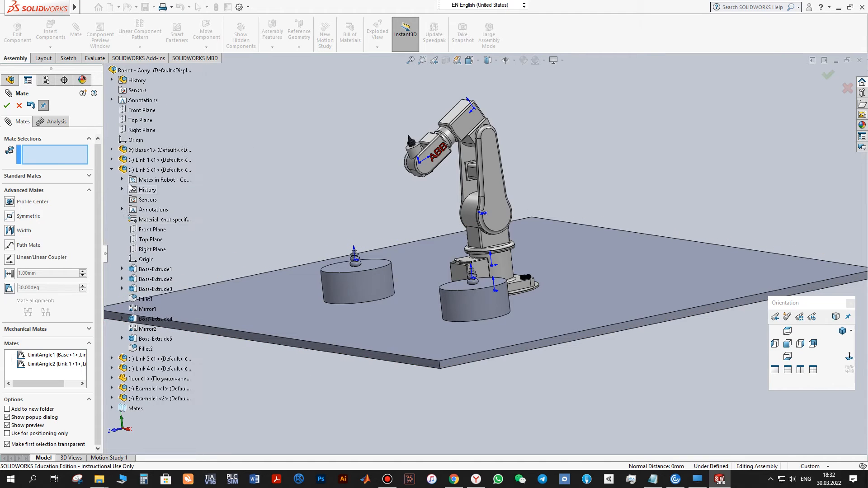
pyautogui.click(112, 359)
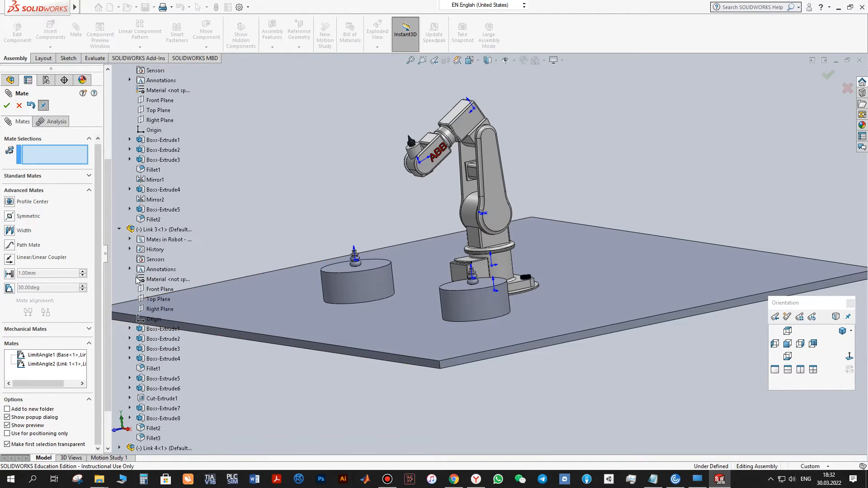
pyautogui.click(148, 121)
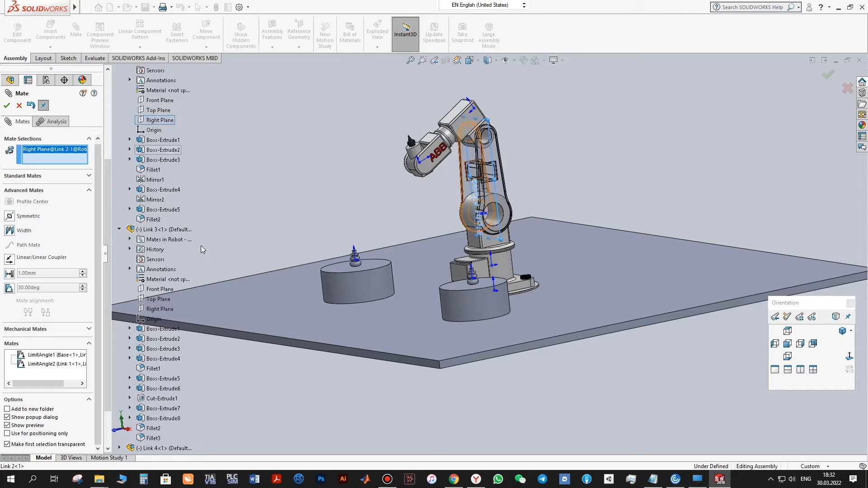
pyautogui.click(156, 310)
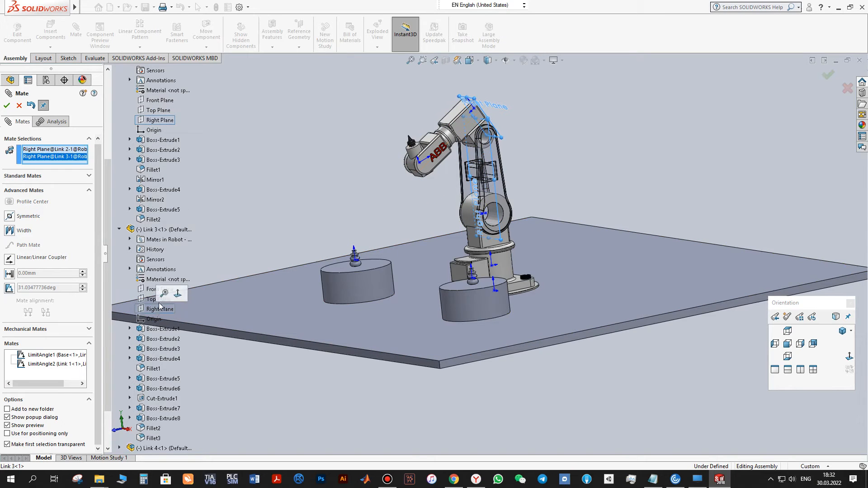
pyautogui.click(10, 288)
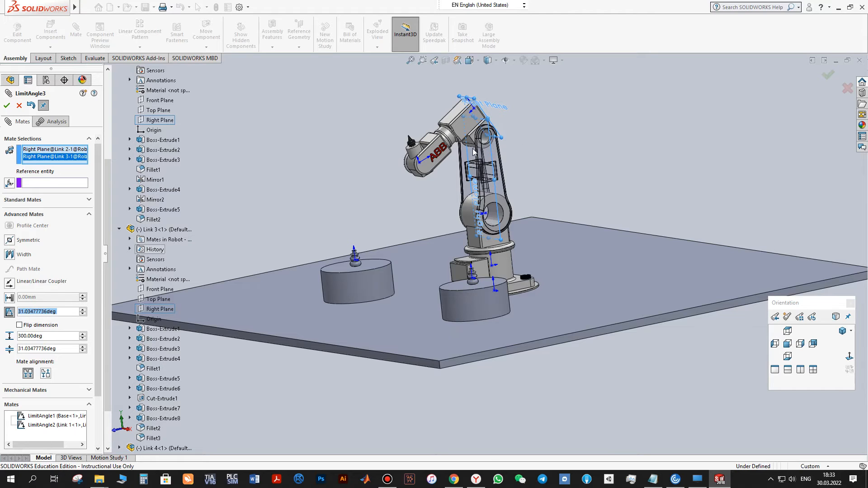
# Step: Set the Link 2 to Link 3 mate angle to 60 degrees and its minimum limit to 60 degrees
pyautogui.scroll(-2, 473, 153)
pyautogui.moveTo(471, 153)
pyautogui.mouseDown(button='middle')
pyautogui.moveTo(427, 146)
pyautogui.moveTo(465, 154)
pyautogui.mouseUp(button='middle')
pyautogui.click(70, 315)
pyautogui.moveTo(70, 314); pyautogui.dragTo(19, 310)
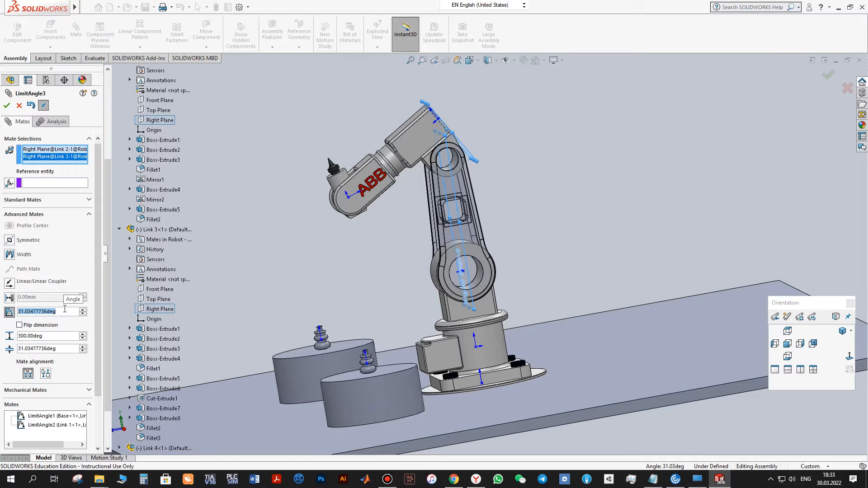
pyautogui.write('60')
pyautogui.press('Return')
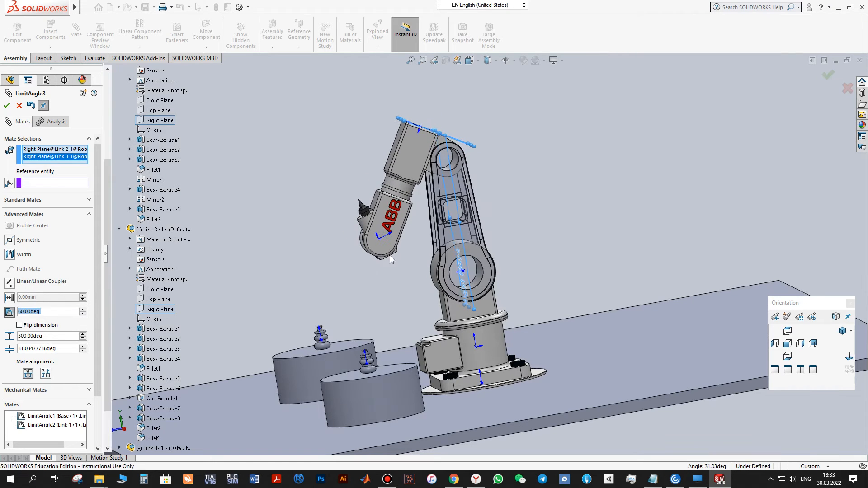
pyautogui.scroll(-3, 430, 182)
pyautogui.moveTo(430, 183)
pyautogui.mouseDown(button='middle')
pyautogui.moveTo(403, 190)
pyautogui.moveTo(435, 190)
pyautogui.mouseUp(button='middle')
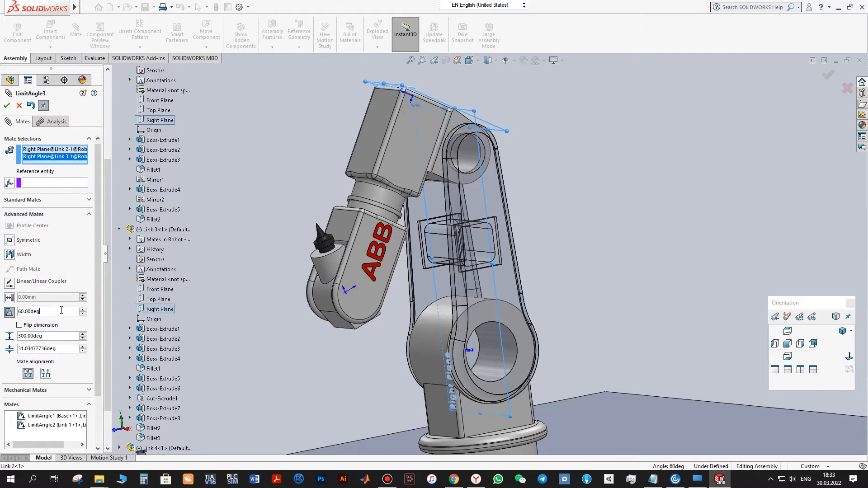
pyautogui.moveTo(41, 311); pyautogui.dragTo(18, 312)
pyautogui.moveTo(62, 349)
pyautogui.mouseDown()
pyautogui.moveTo(19, 350)
pyautogui.moveTo(58, 352)
pyautogui.mouseUp()
pyautogui.write('60')
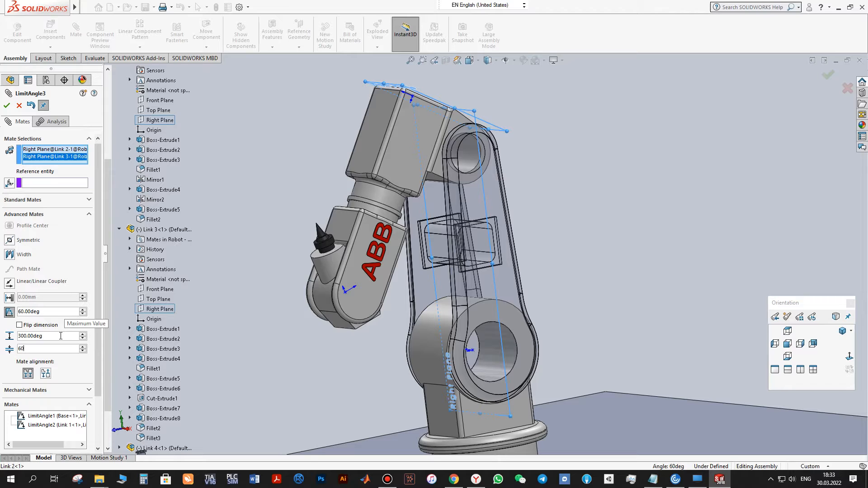
# Step: Set the Link 2 to Link 3 mate angle to 300 degrees and check the arm's pose at that limit
pyautogui.click(43, 312)
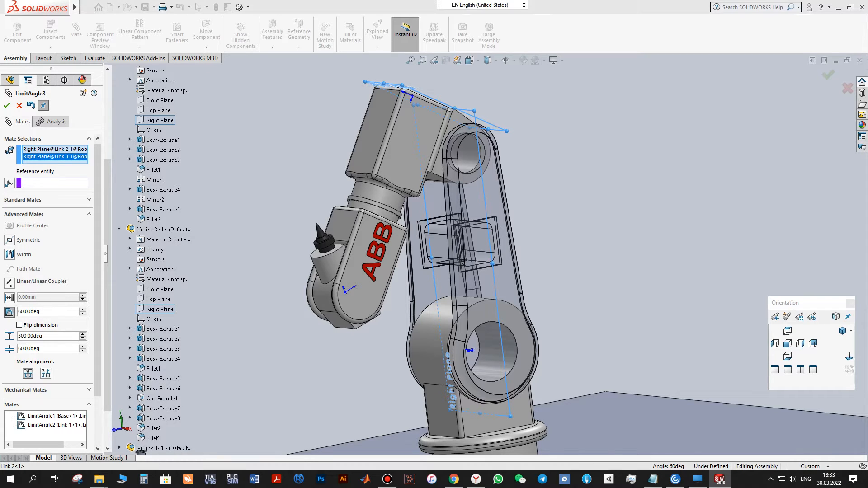
pyautogui.moveTo(38, 312); pyautogui.dragTo(20, 312)
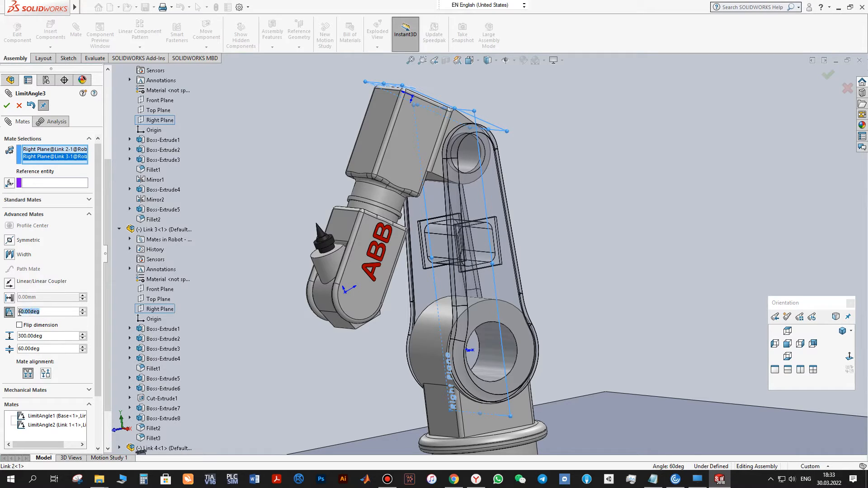
pyautogui.write('900')
pyautogui.press('Return')
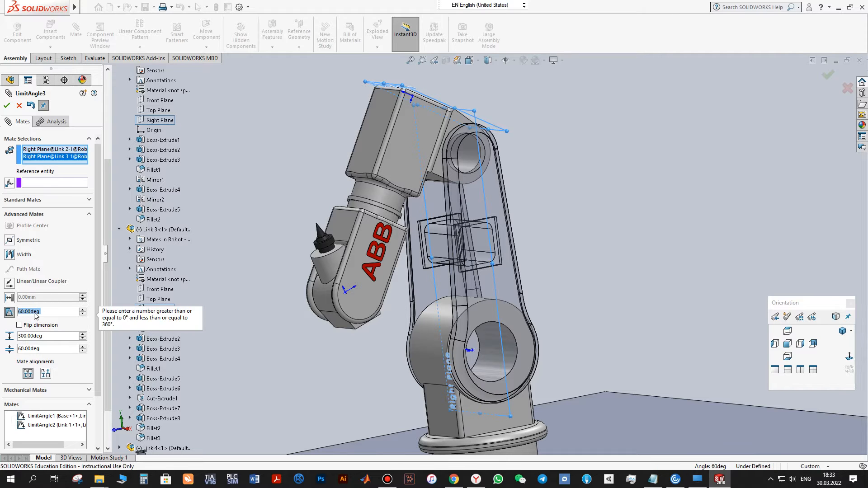
pyautogui.write('300')
pyautogui.press('Return')
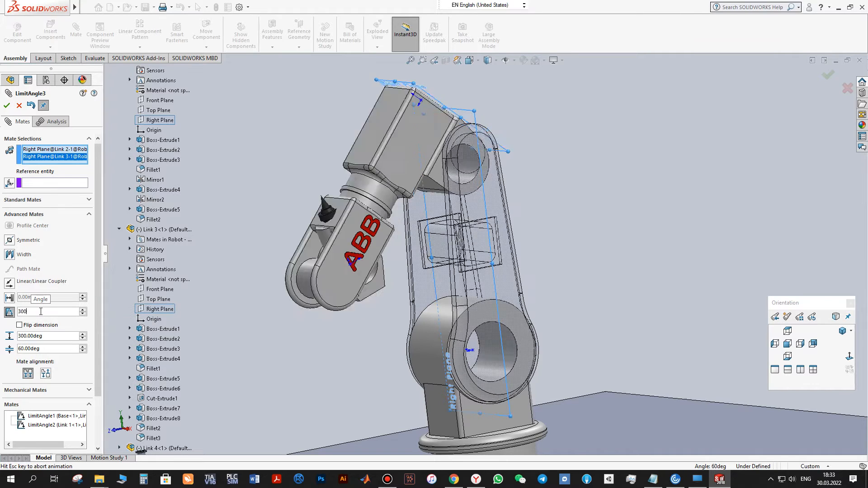
pyautogui.moveTo(512, 233); pyautogui.dragTo(515, 199, button='middle')
pyautogui.scroll(5, 511, 176)
pyautogui.scroll(-3, 510, 224)
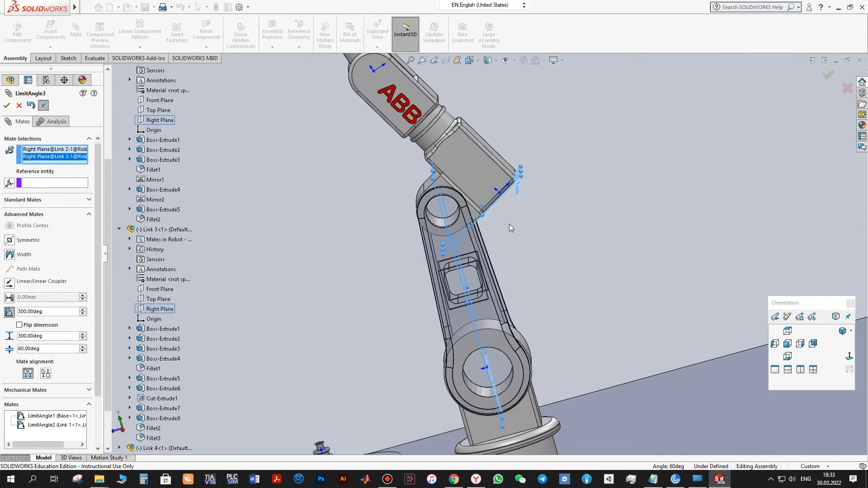
pyautogui.scroll(2, 509, 221)
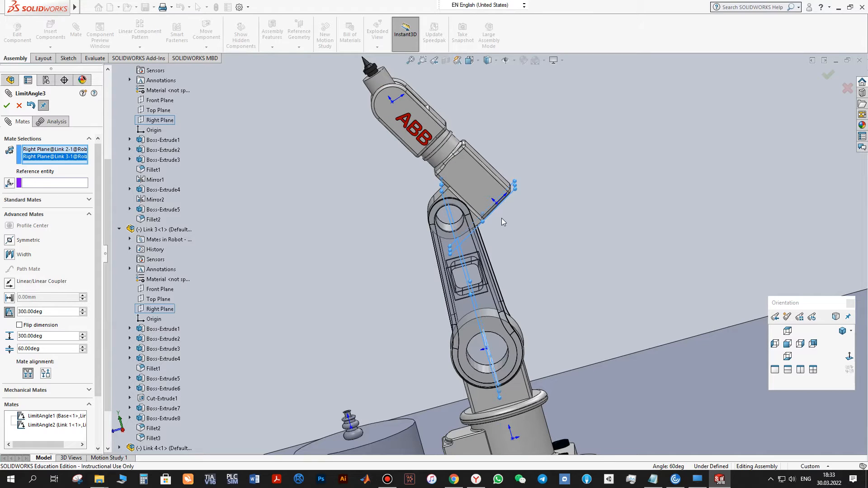
# Step: Try angles of 180, 90 and 270 degrees for the Link 2 to Link 3 mate to compare the arm's poses
pyautogui.click(52, 312)
pyautogui.moveTo(44, 312); pyautogui.dragTo(18, 312)
pyautogui.write('180')
pyautogui.press('Return')
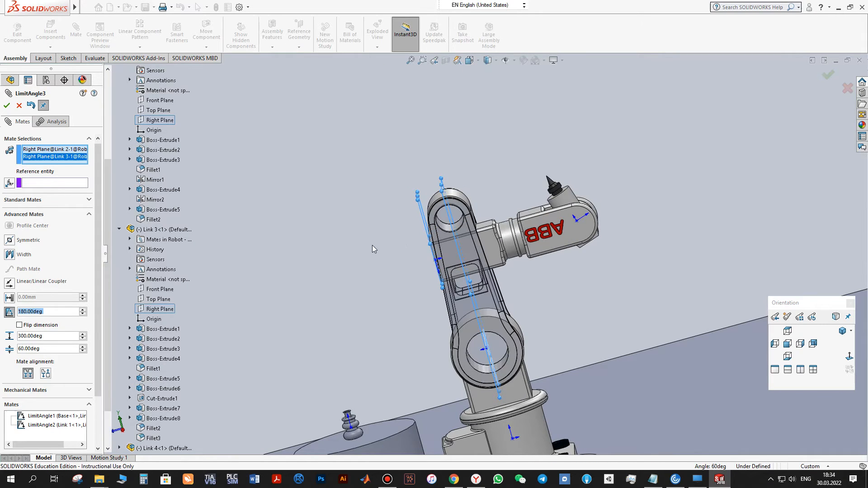
pyautogui.write('90')
pyautogui.press('Return')
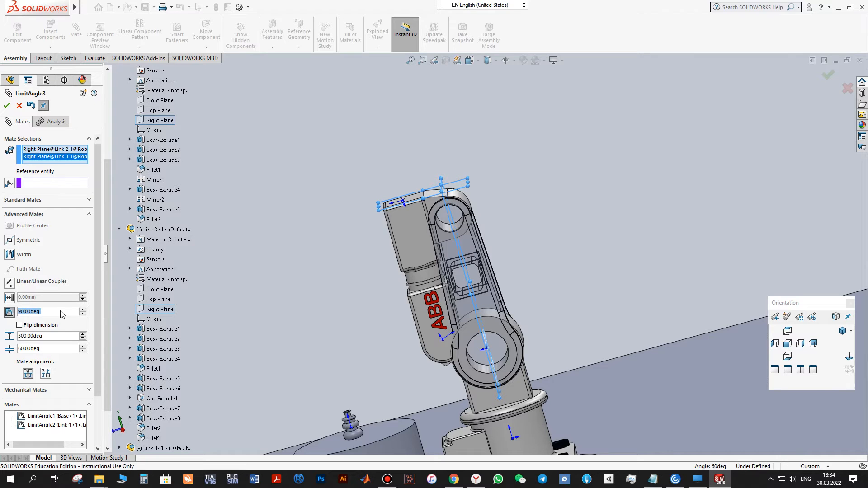
pyautogui.write('180')
pyautogui.press('Return')
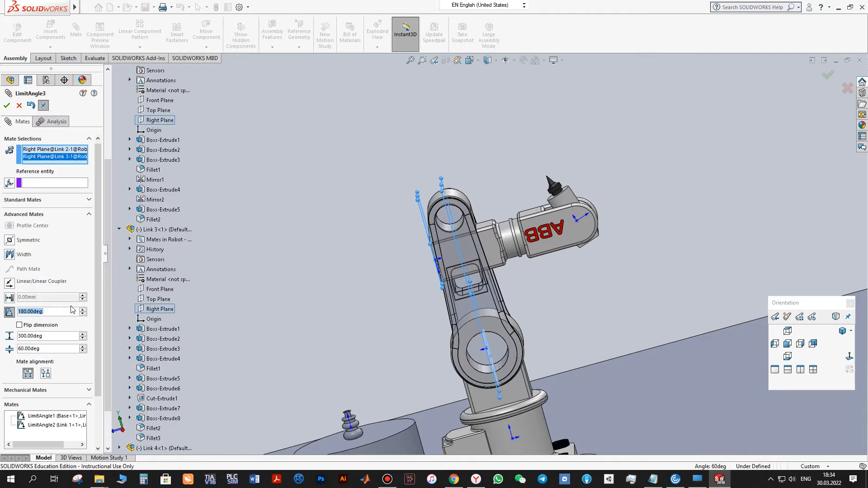
pyautogui.write('270')
pyautogui.press('Return')
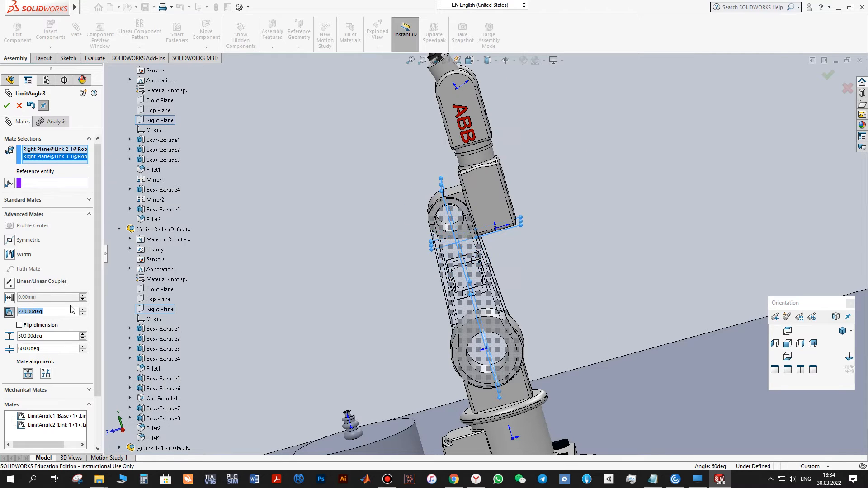
# Step: Set the Link 2 to Link 3 mate angle to 0 degrees and accept the limit angle mate
pyautogui.write('0')
pyautogui.press('Return')
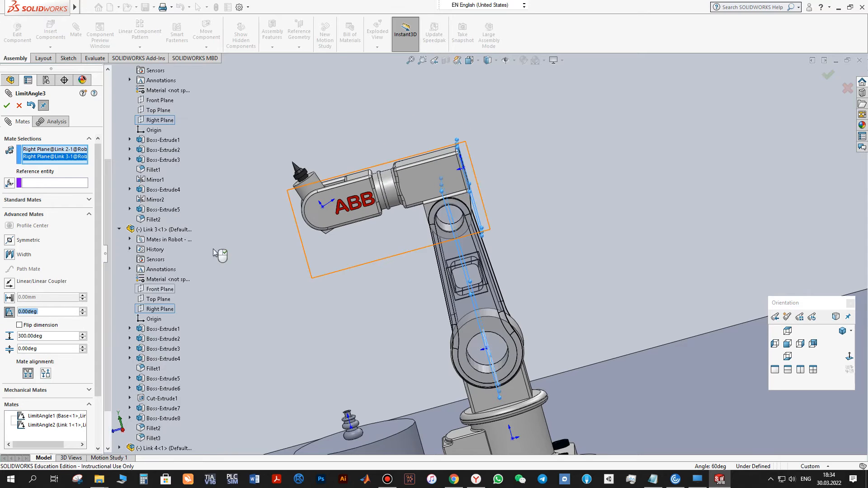
pyautogui.moveTo(317, 237); pyautogui.dragTo(363, 237, button='middle')
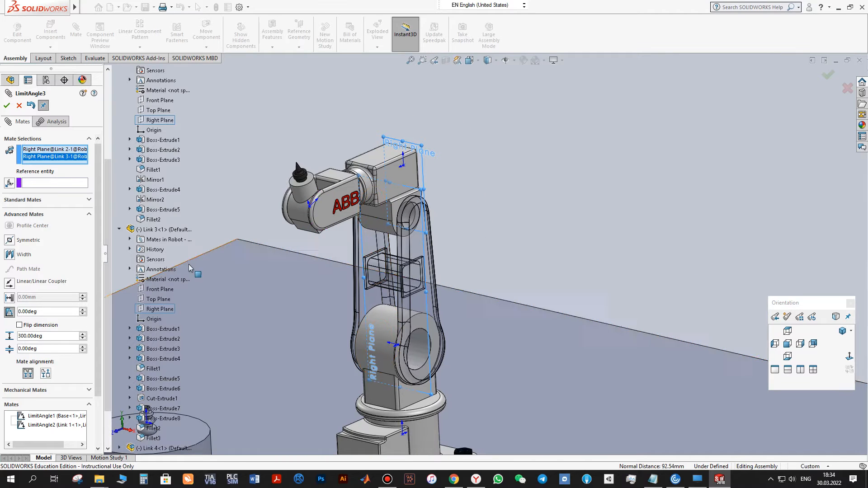
pyautogui.scroll(3, 299, 229)
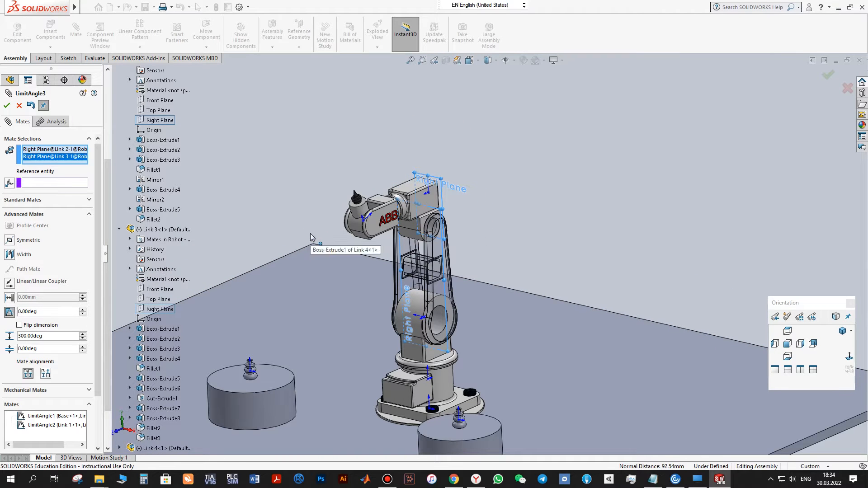
pyautogui.click(7, 106)
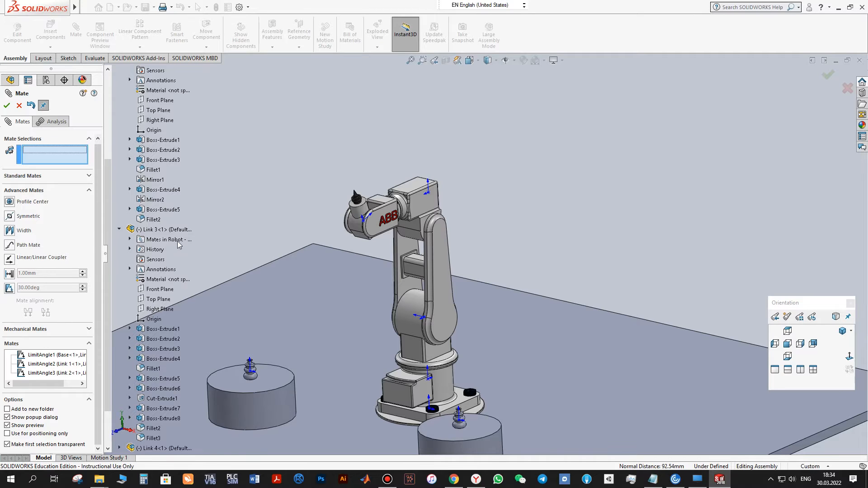
# Step: Reopen the limit angle mate between Link 2 and Link 3 and set its minimum limit to 60 degrees
pyautogui.click(68, 373)
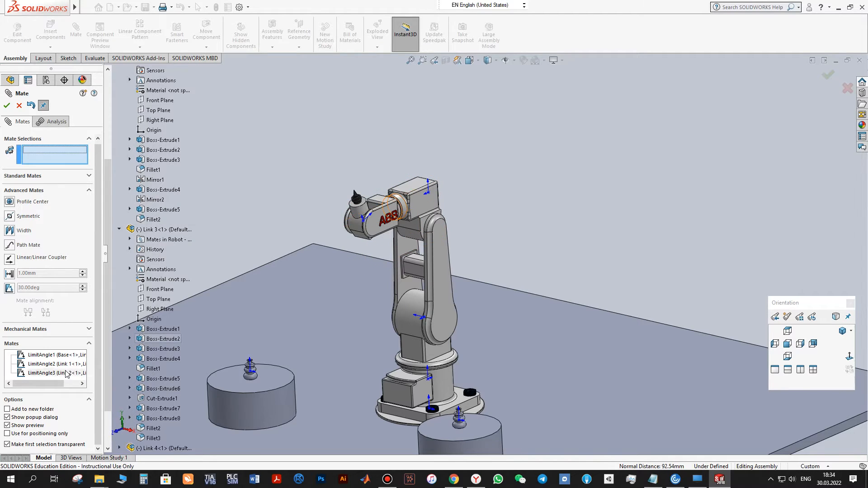
pyautogui.moveTo(246, 275); pyautogui.dragTo(261, 259, button='middle')
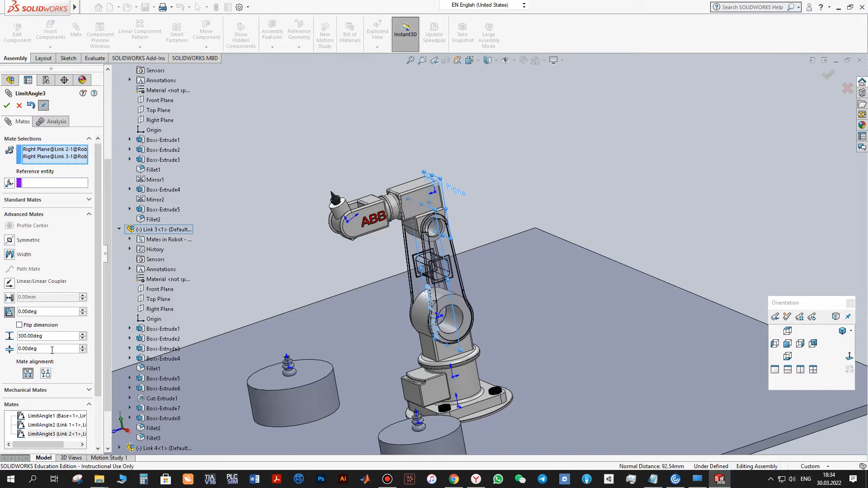
pyautogui.click(57, 424)
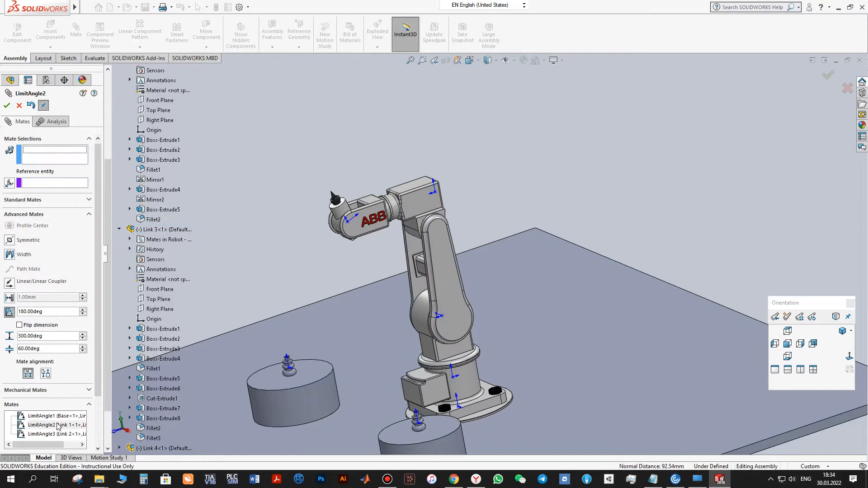
pyautogui.click(50, 433)
pyautogui.click(40, 349)
pyautogui.write('60')
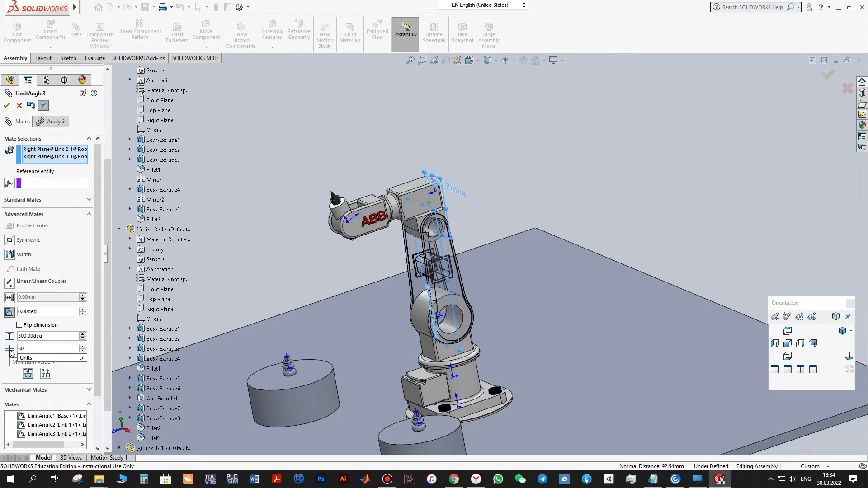
pyautogui.press('Return')
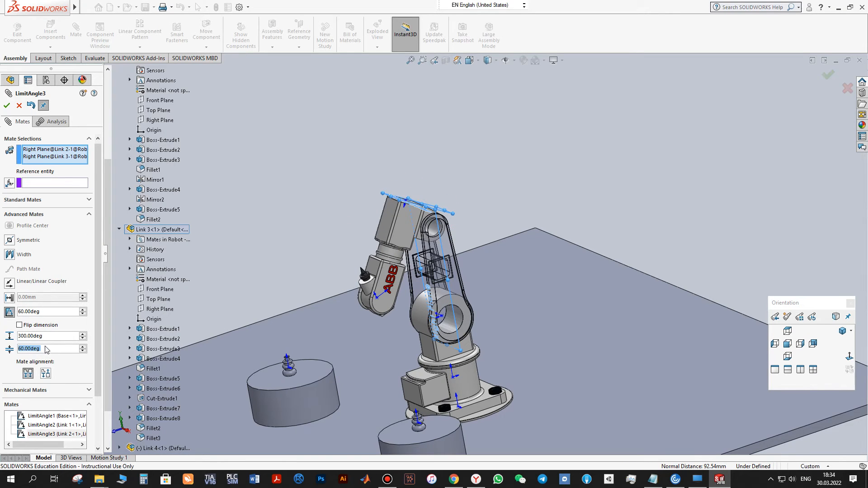
# Step: Try minimum limits of 90 and 150 degrees for the Link 2 to Link 3 mate, then set the minimum to 0
pyautogui.write('90')
pyautogui.press('Return')
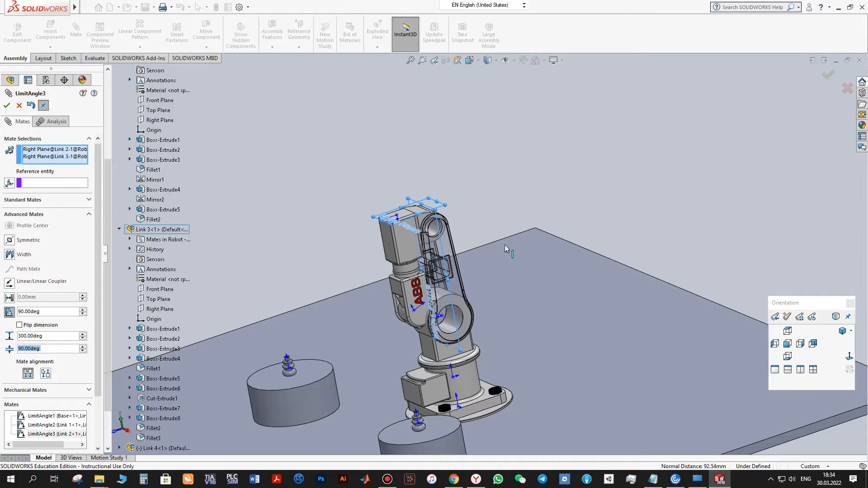
pyautogui.write('150')
pyautogui.press('Return')
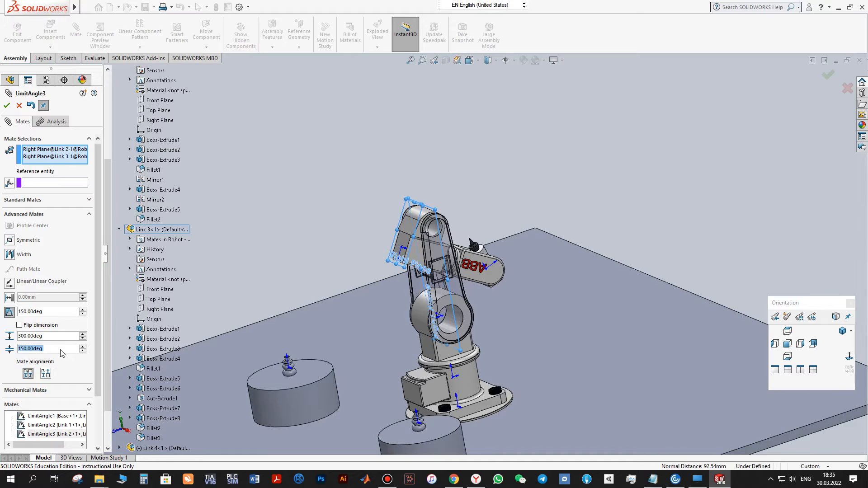
pyautogui.write('0')
pyautogui.press('Return')
# Step: Try angles of 60 and 100 degrees for the Link 2 to Link 3 mate in its aligned orientation
pyautogui.click(56, 311)
pyautogui.moveTo(53, 311); pyautogui.dragTo(20, 312)
pyautogui.write('60')
pyautogui.press('Return')
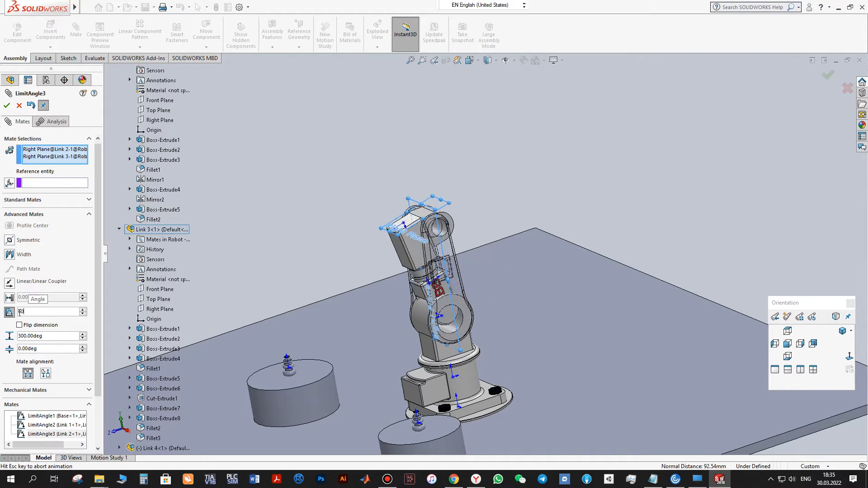
pyautogui.write('100')
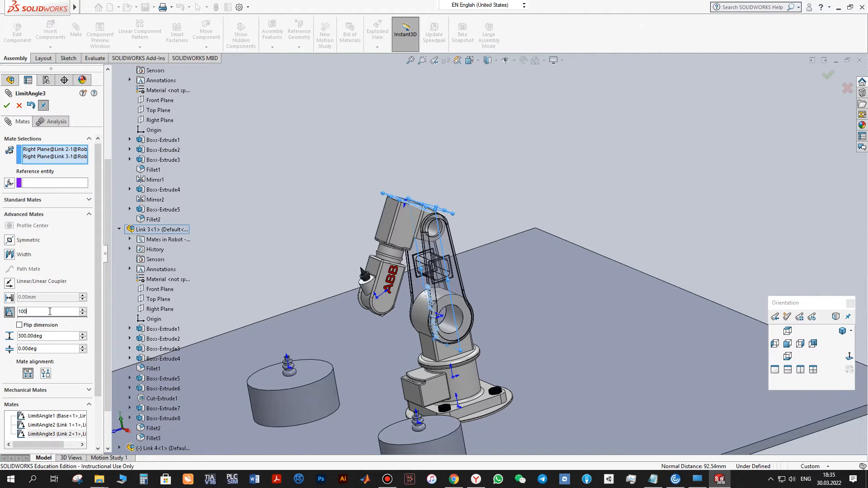
pyautogui.press('Return')
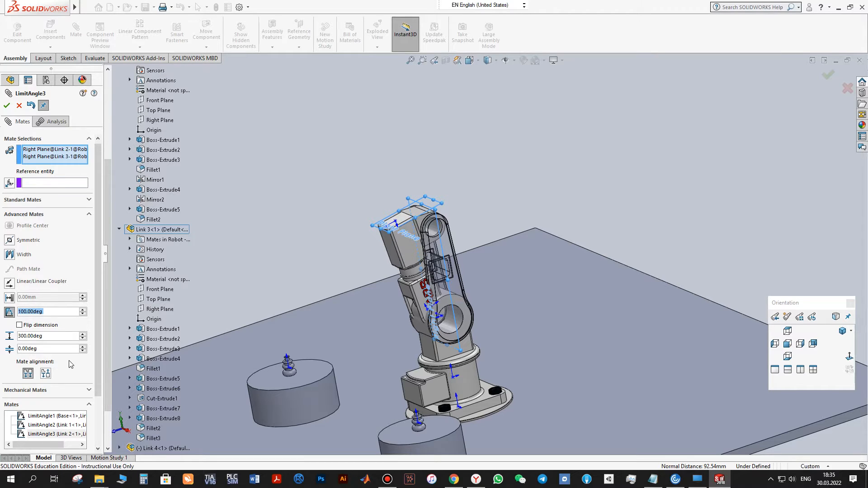
# Step: Switch the Link 2 to Link 3 mate to anti-aligned and set its angle to 60 degrees
pyautogui.scroll(-3, 70, 364)
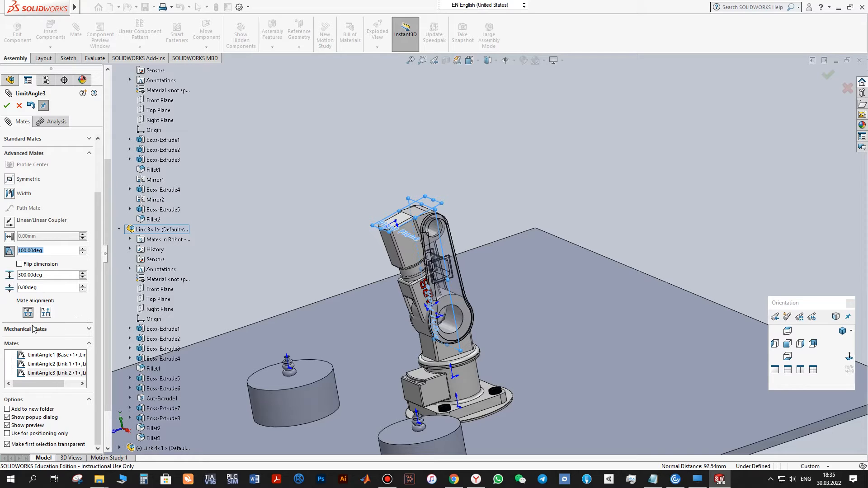
pyautogui.click(45, 313)
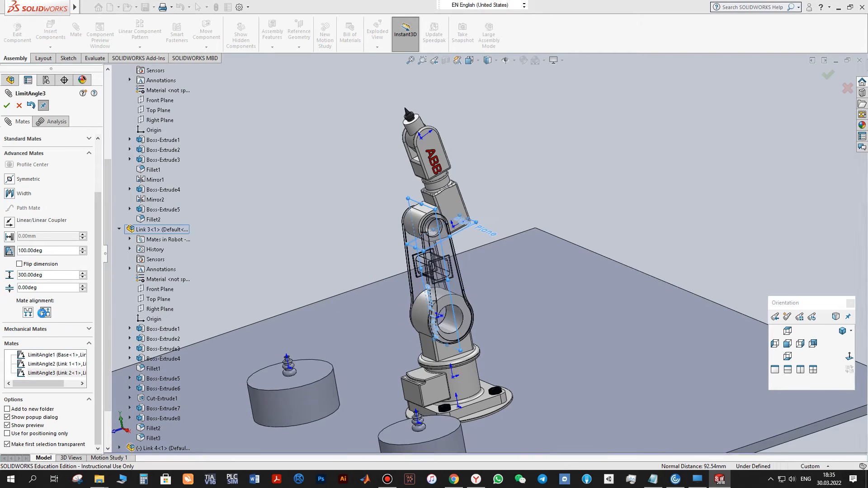
pyautogui.tripleClick(51, 252)
pyautogui.write('60')
pyautogui.press('Return')
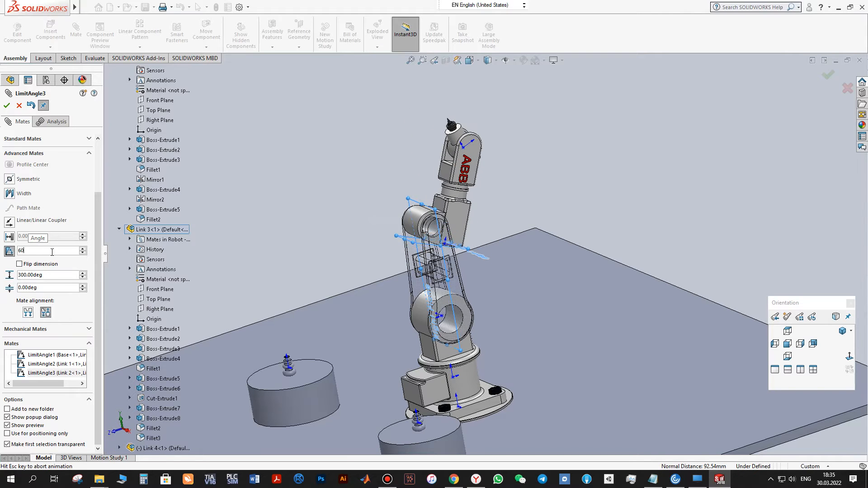
# Step: Try angles of 90, 300 and 0 degrees with the anti-aligned Link 2 to Link 3 mate
pyautogui.write('90')
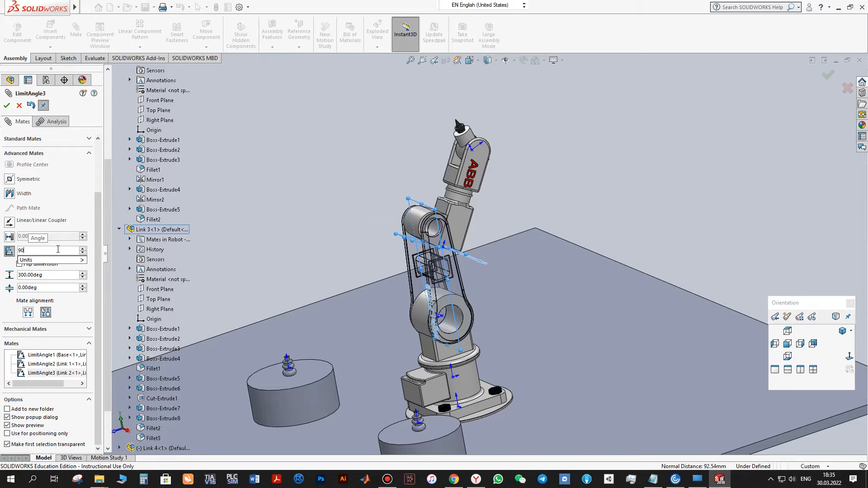
pyautogui.press('Return')
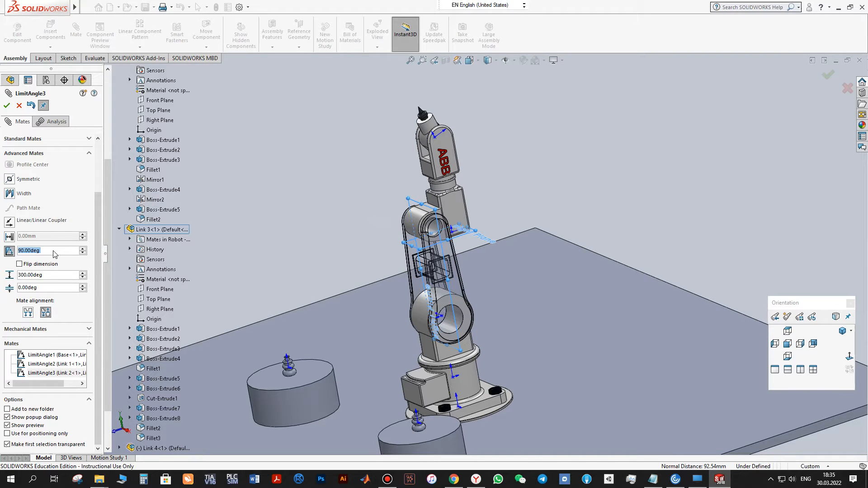
pyautogui.write('300')
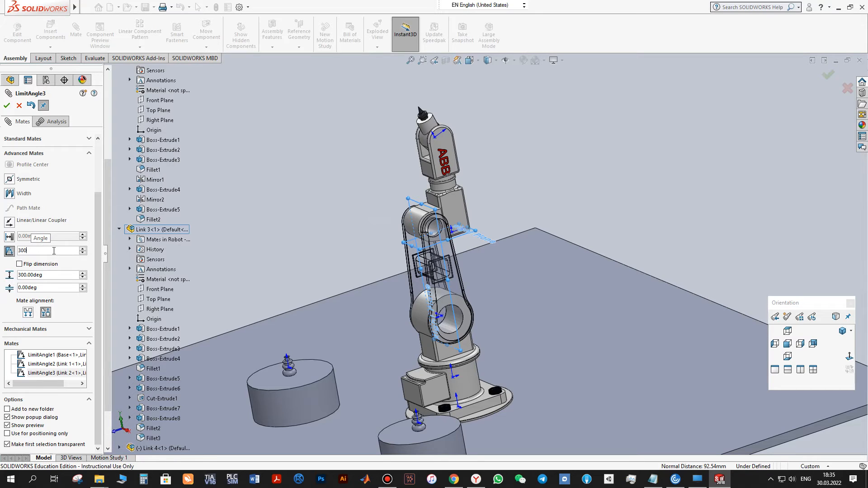
pyautogui.press('Return')
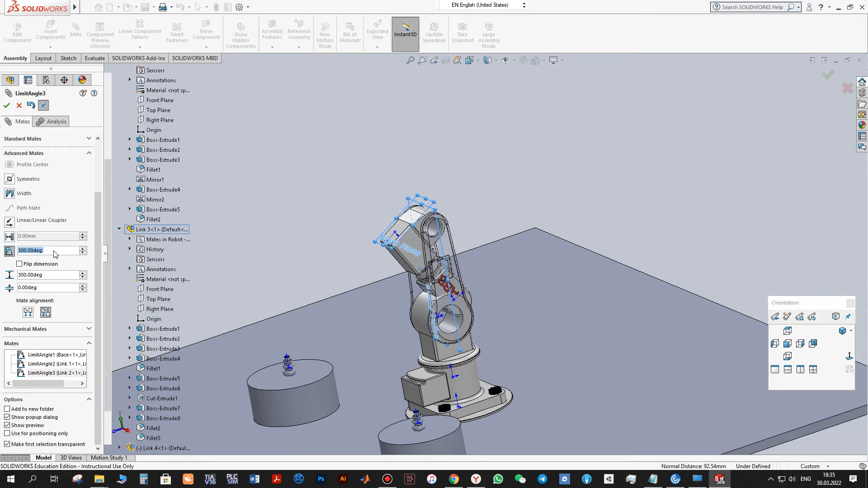
pyautogui.write('0')
pyautogui.press('Return')
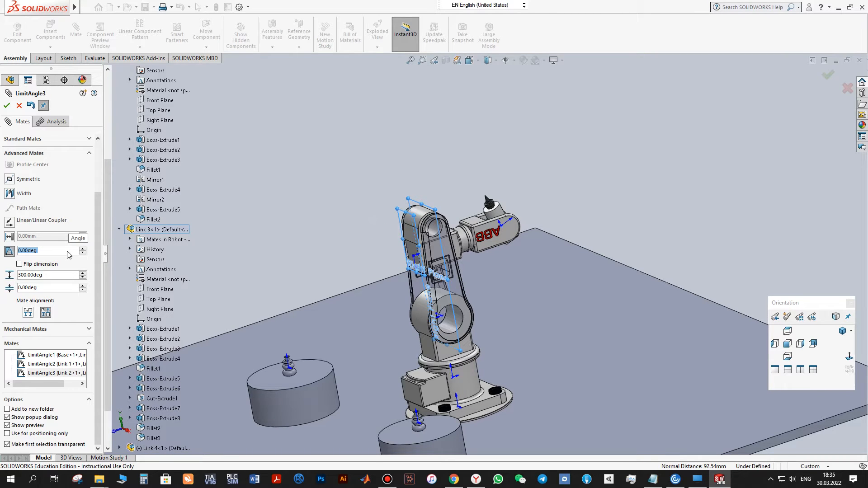
# Step: Test the anti-aligned Link 2 to Link 3 mate at 60, 200 and 250 degrees and inspect the arm's clearance
pyautogui.write('60')
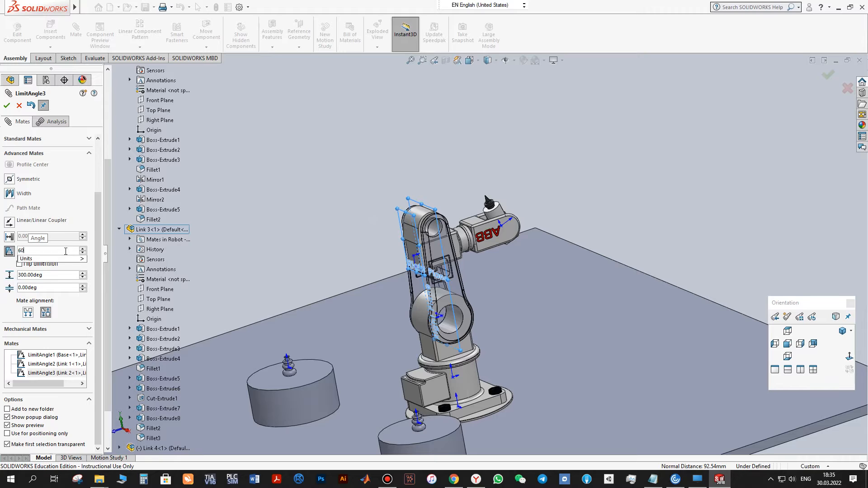
pyautogui.press('Return')
pyautogui.write('200')
pyautogui.press('Return')
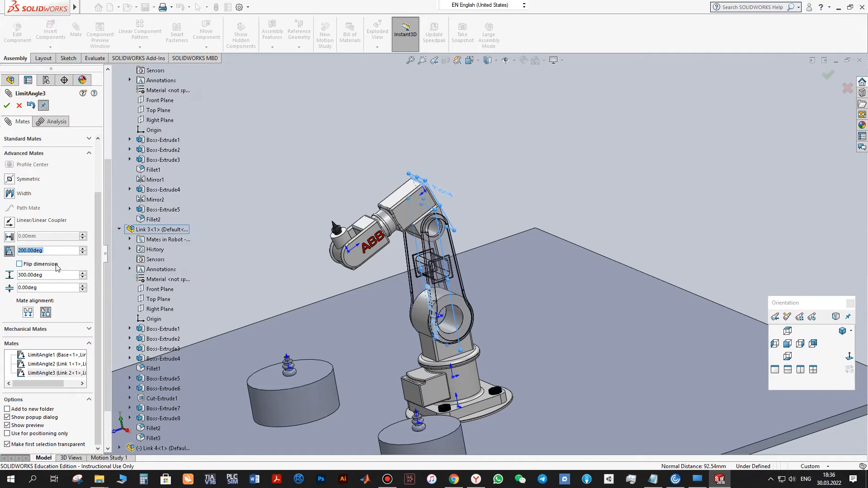
pyautogui.write('250')
pyautogui.press('Return')
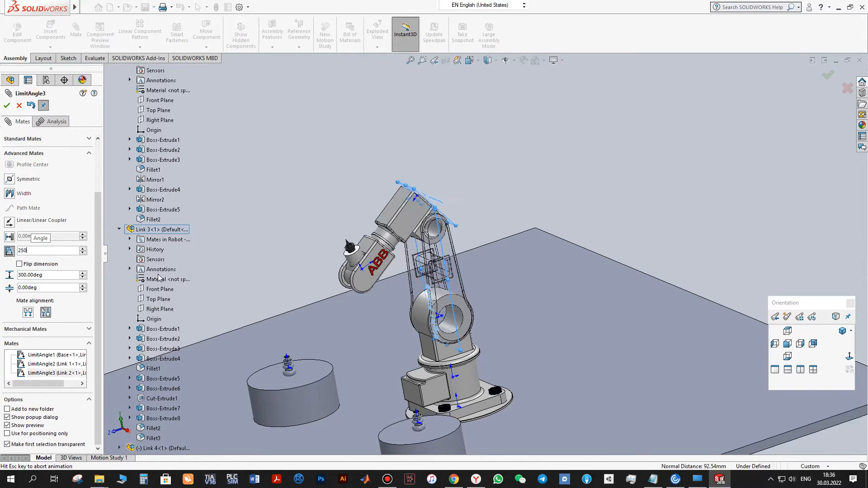
pyautogui.scroll(-5, 430, 294)
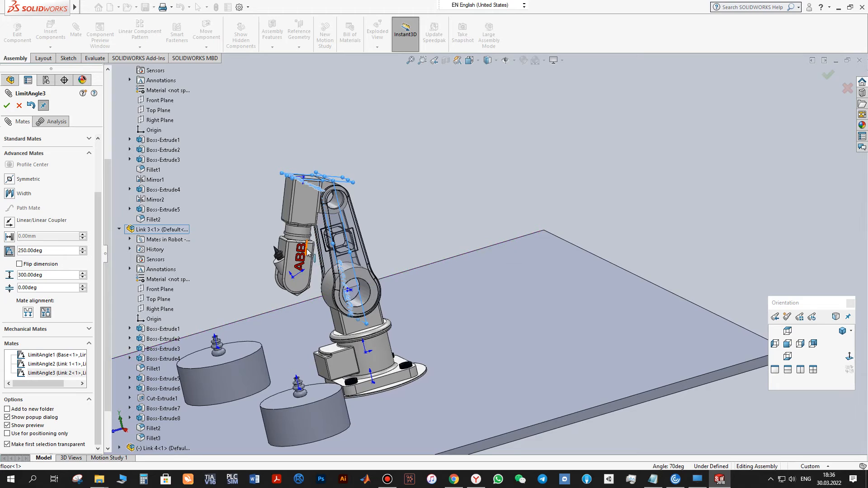
pyautogui.moveTo(294, 246); pyautogui.dragTo(300, 246, button='middle')
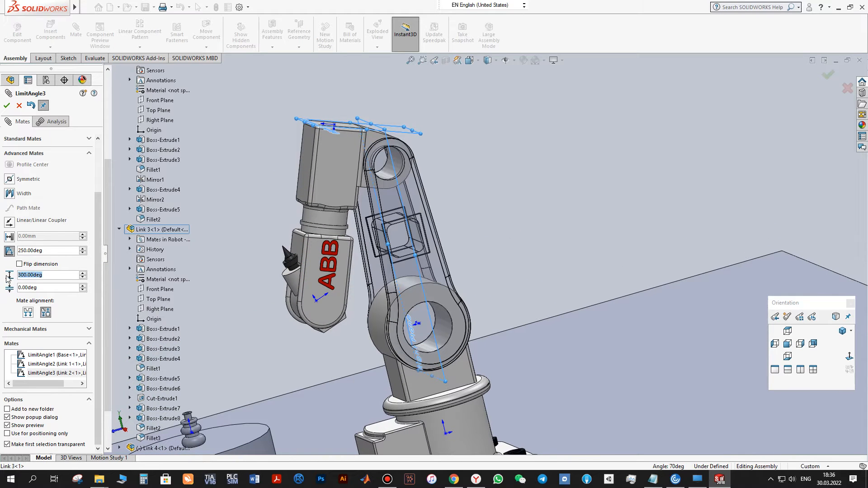
# Step: Set the Link 2 to Link 3 mate's maximum limit to 250 degrees and its angle to 60 degrees, then inspect the joint
pyautogui.write('250')
pyautogui.write('60')
pyautogui.press('Return')
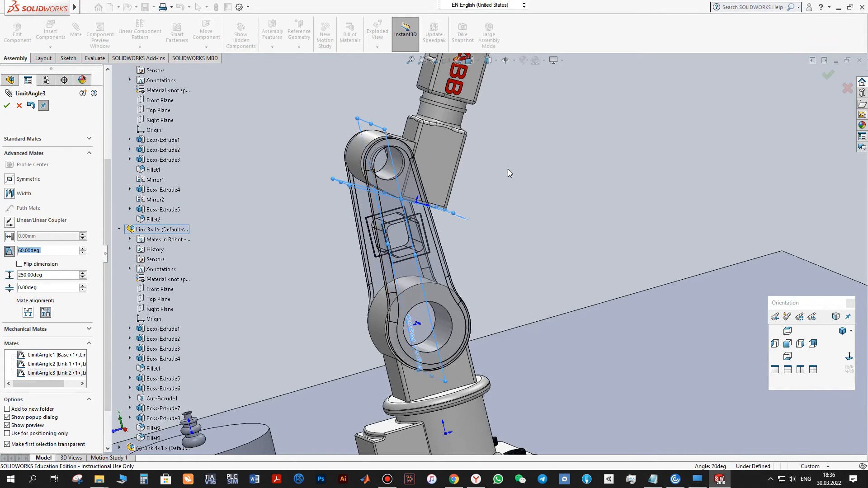
pyautogui.moveTo(469, 199); pyautogui.dragTo(445, 168, button='middle')
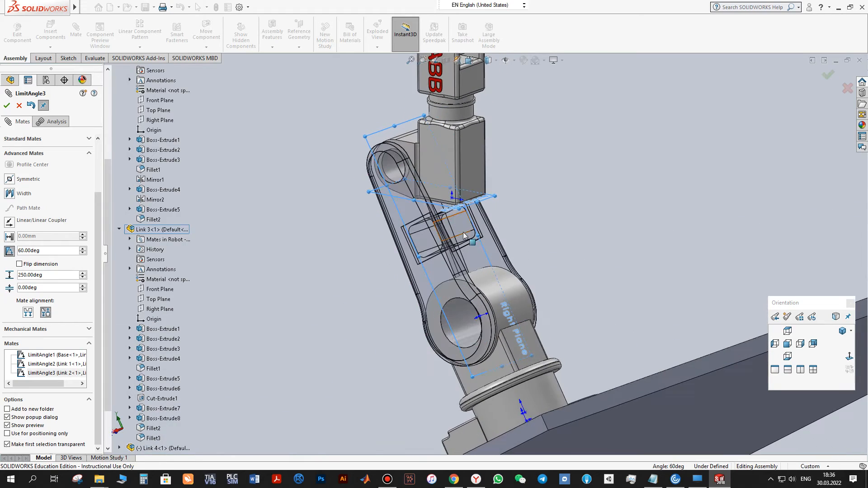
pyautogui.moveTo(316, 237); pyautogui.dragTo(377, 235, button='middle')
# Step: Set the Link 2 to Link 3 mate's minimum limit to 60 degrees and check the whole arm's pose
pyautogui.moveTo(50, 288); pyautogui.dragTo(14, 289)
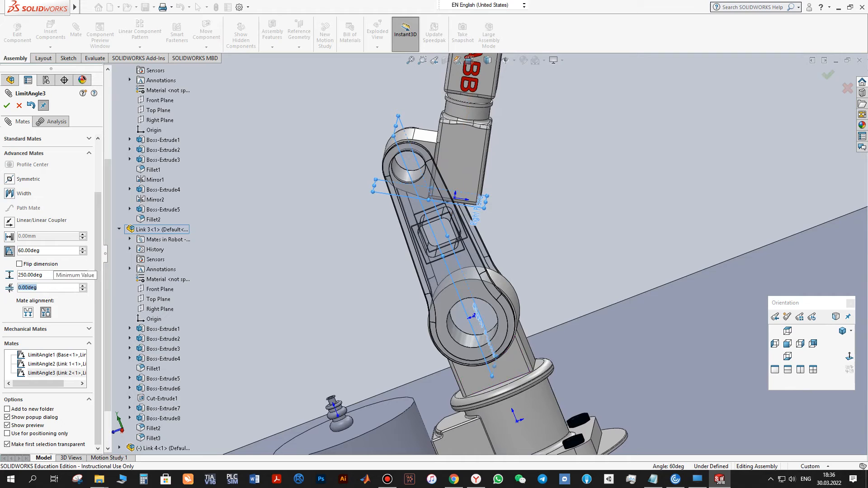
pyautogui.write('60')
pyautogui.press('Return')
pyautogui.moveTo(348, 213); pyautogui.dragTo(372, 215, button='middle')
pyautogui.scroll(3, 373, 214)
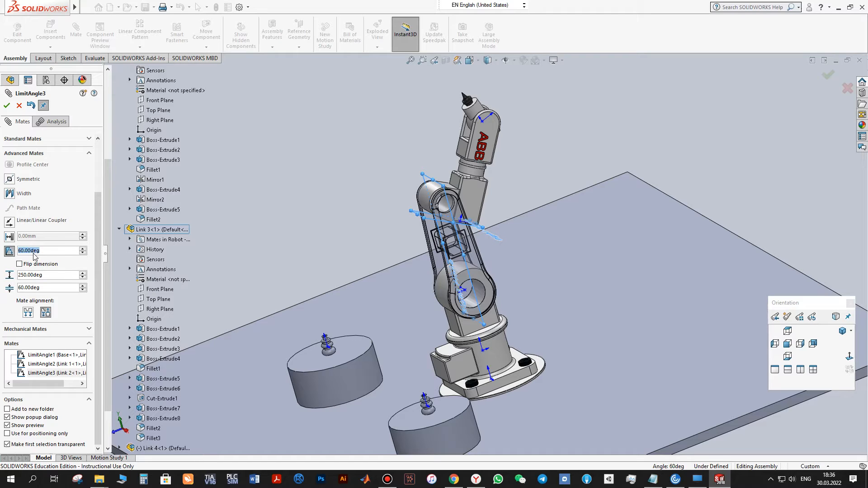
# Step: Try the Link 2 to Link 3 mate at 100 and 200 degrees, then set its angle to 180 degrees
pyautogui.write('100')
pyautogui.press('Return')
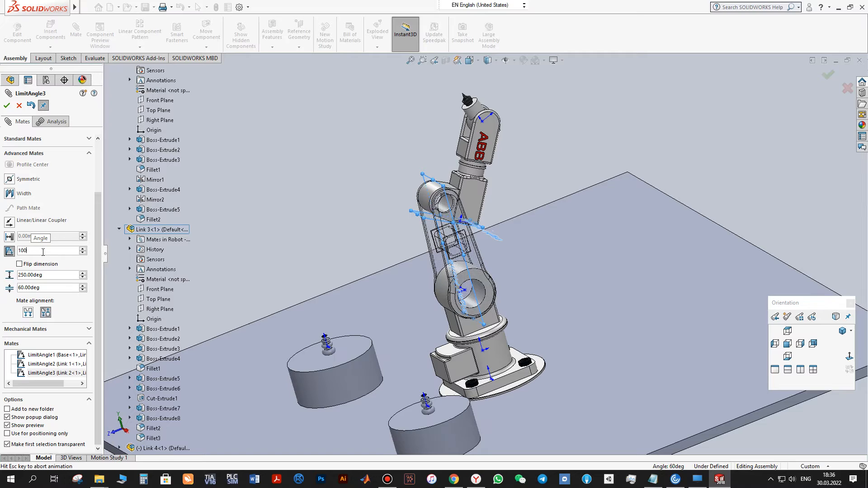
pyautogui.write('200')
pyautogui.press('Return')
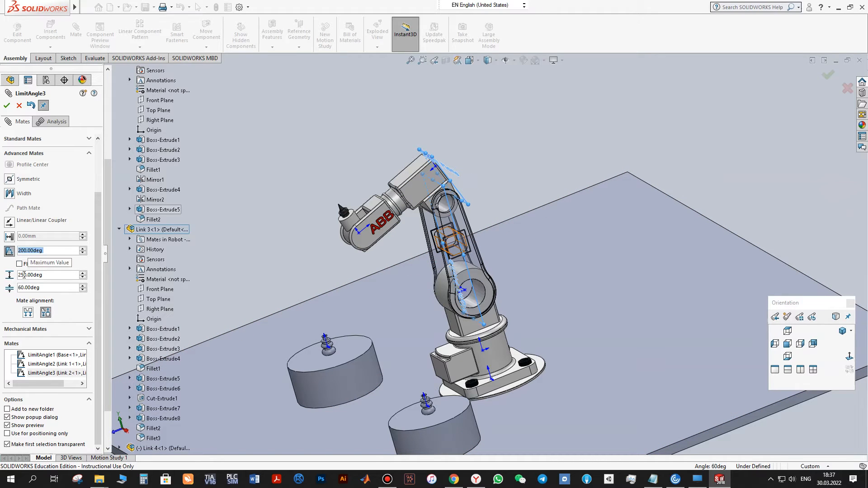
pyautogui.write('180')
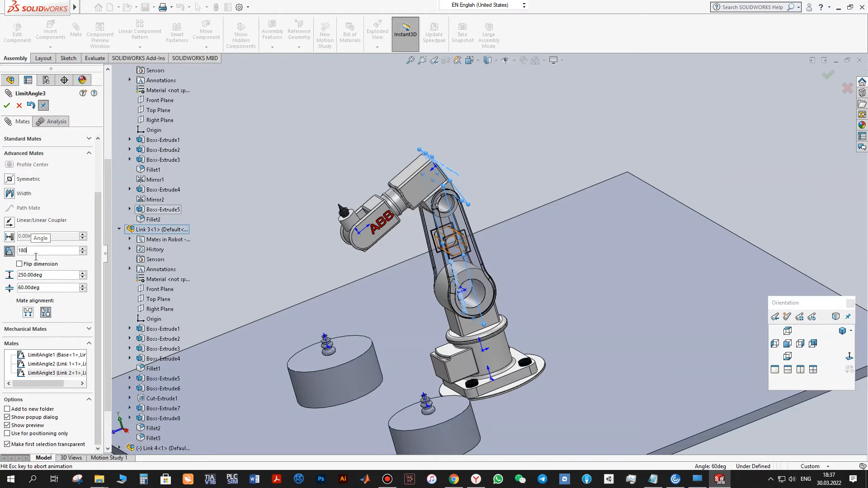
pyautogui.press('Return')
pyautogui.moveTo(330, 170); pyautogui.dragTo(379, 163, button='middle')
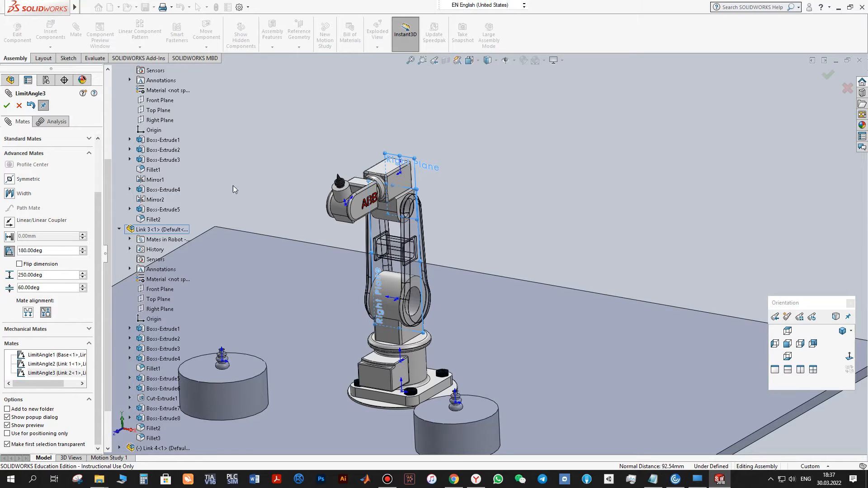
# Step: Collapse Link 2 and expand Link 4 in the feature tree, then accept the Link 2 to Link 3 limit angle mate
pyautogui.scroll(2, 136, 90)
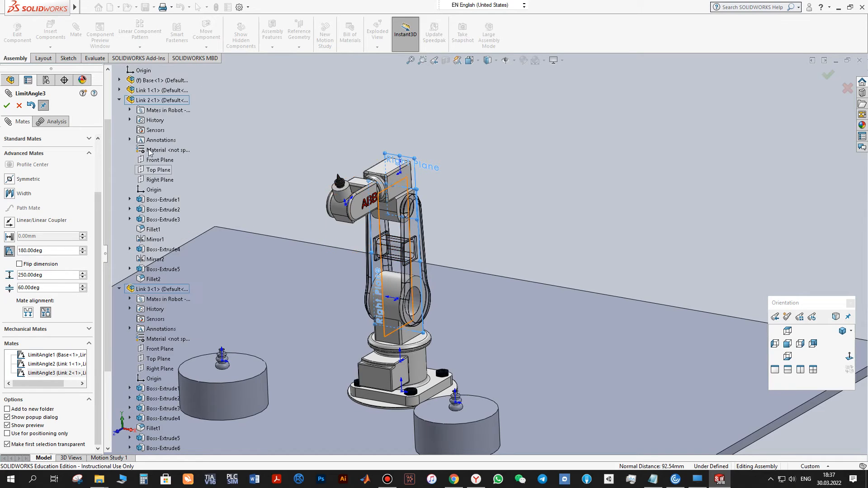
pyautogui.click(119, 100)
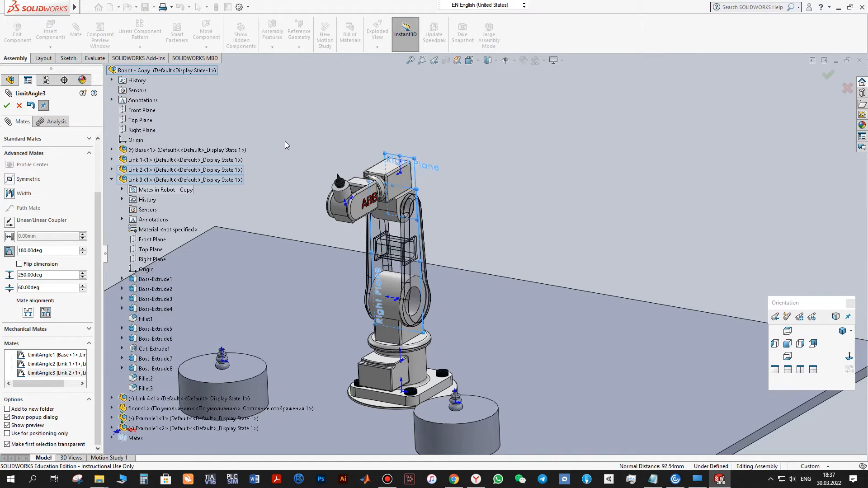
pyautogui.click(112, 399)
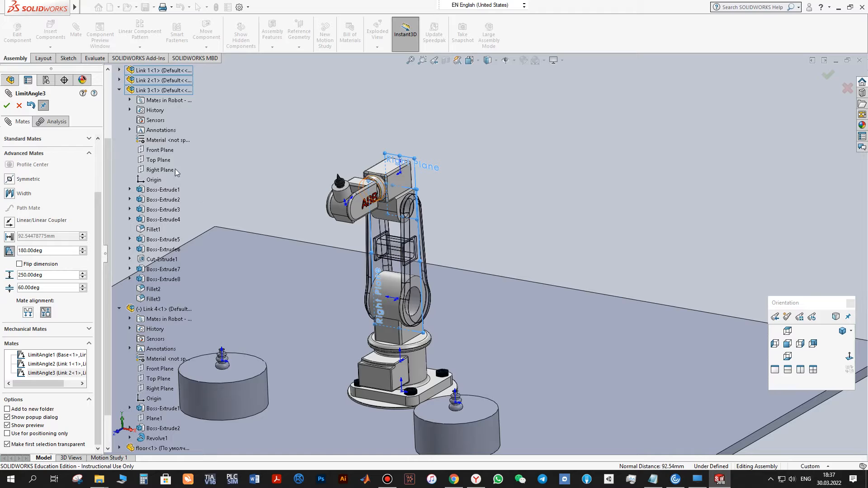
pyautogui.click(160, 160)
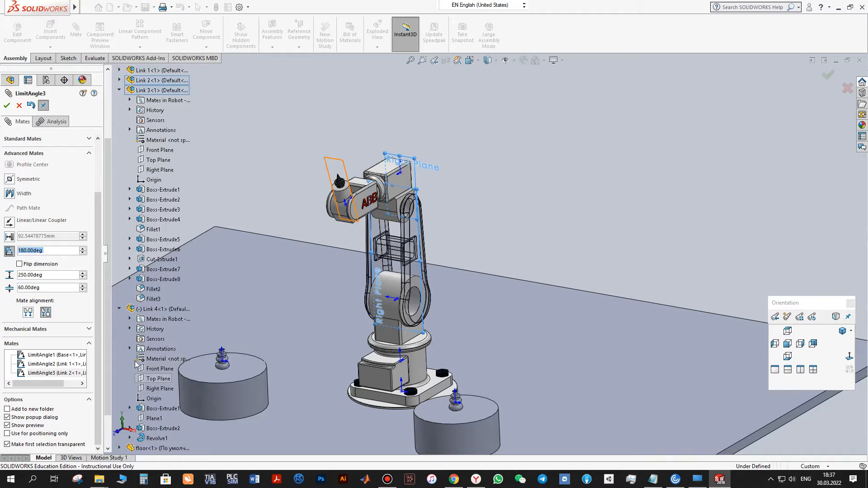
pyautogui.scroll(2, 93, 211)
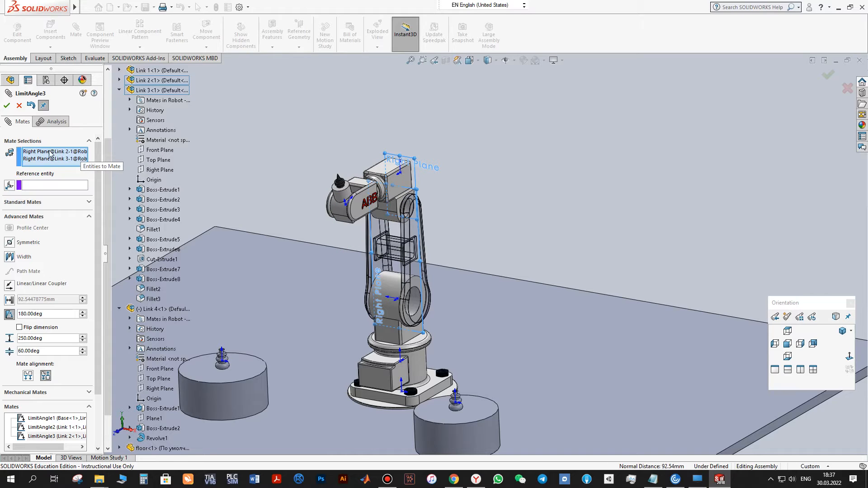
pyautogui.click(7, 109)
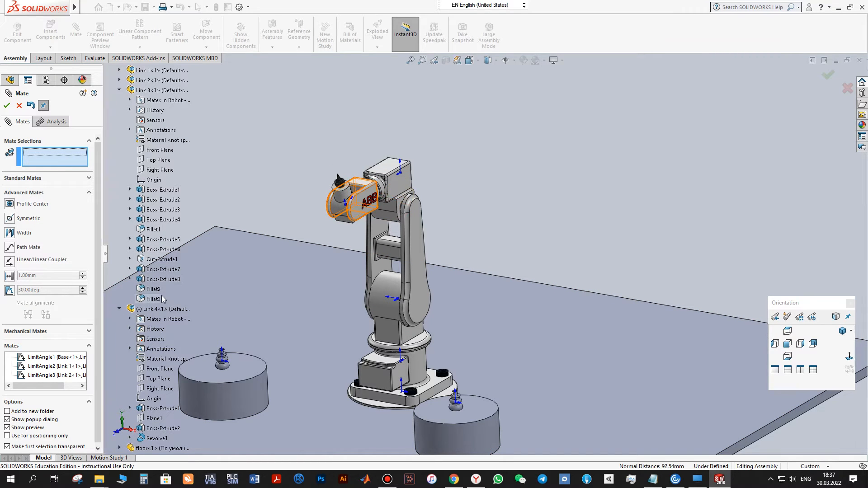
# Step: Start a limit angle mate between the Top Planes of Link 3 and Link 4
pyautogui.click(152, 160)
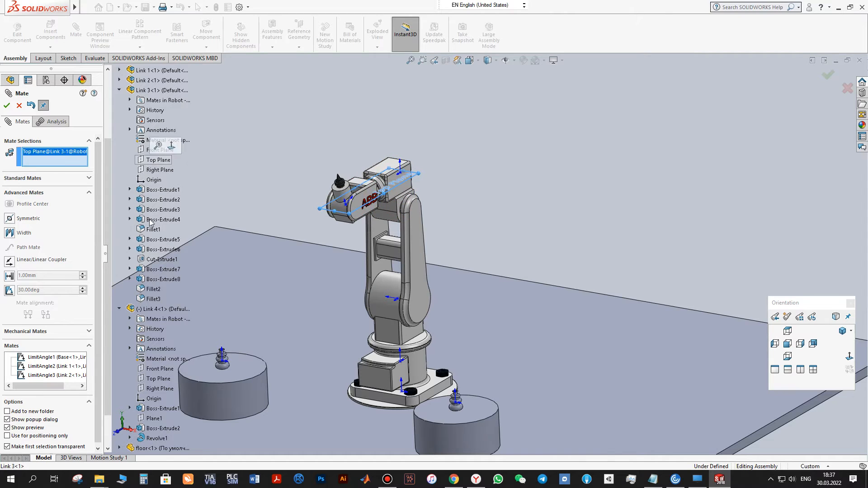
pyautogui.click(161, 380)
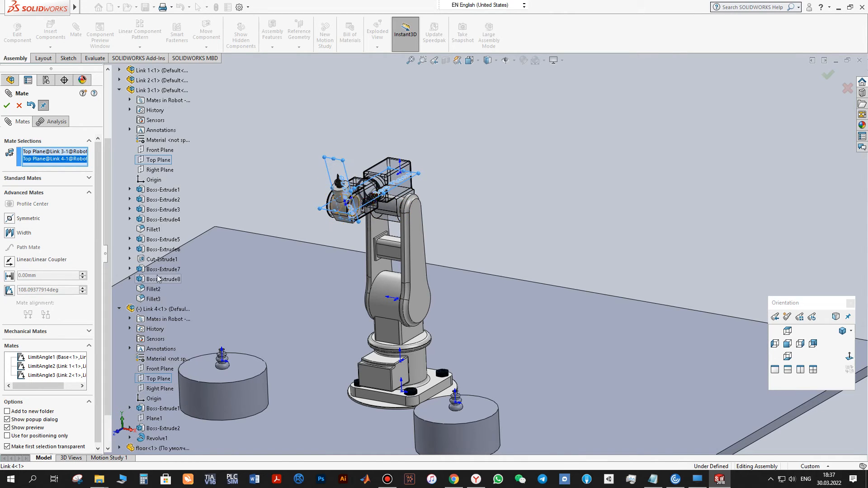
pyautogui.click(9, 291)
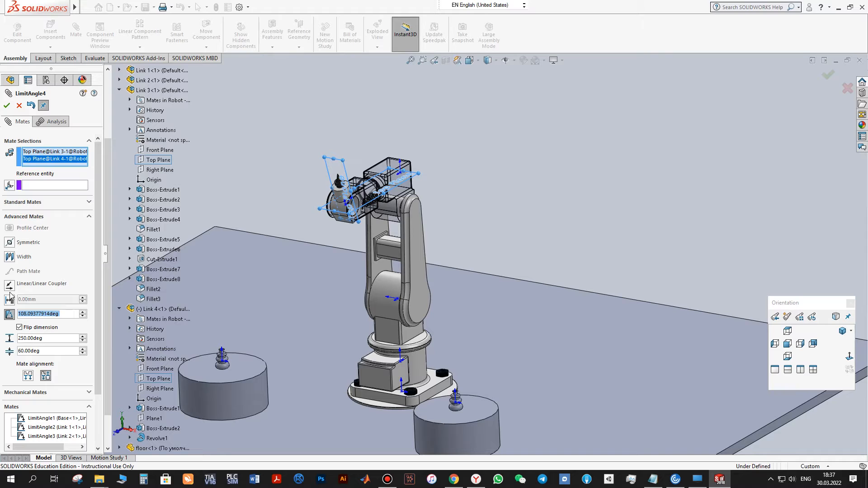
pyautogui.moveTo(335, 143); pyautogui.dragTo(318, 156, button='middle')
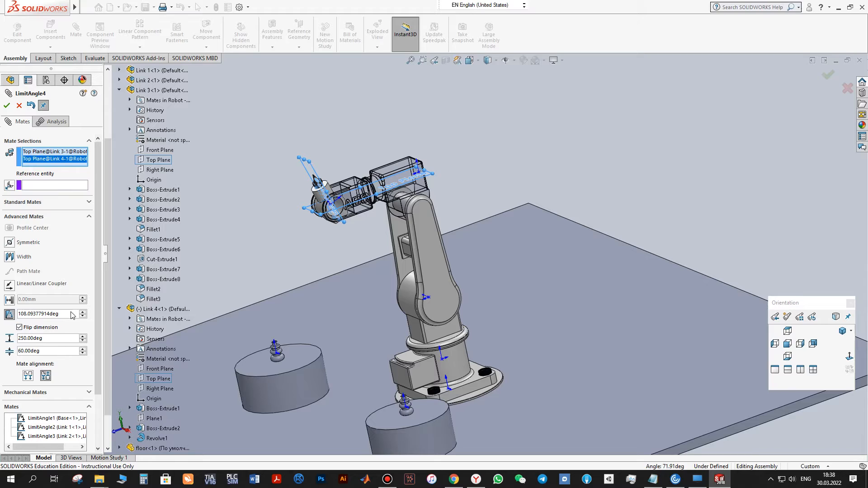
# Step: Test the Link 3 to Link 4 mate at 60 and 100 degrees and inspect the tool joint up close
pyautogui.moveTo(69, 314); pyautogui.dragTo(22, 314)
pyautogui.write('60')
pyautogui.press('Return')
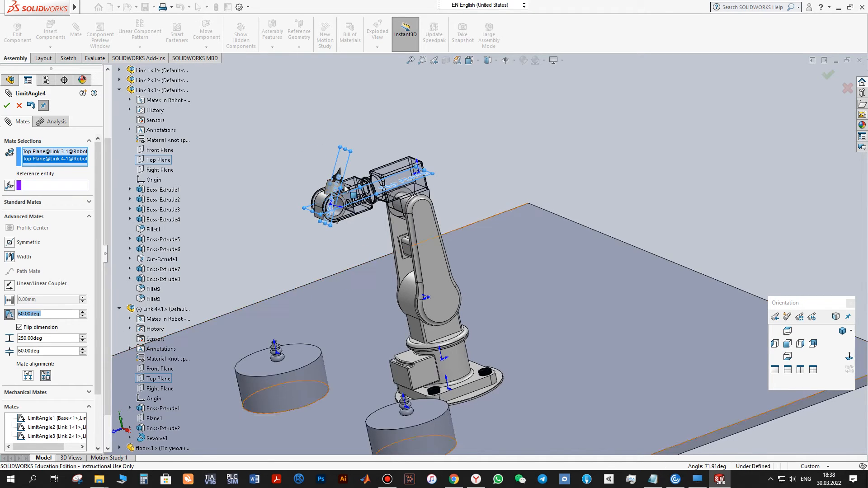
pyautogui.scroll(-5, 345, 188)
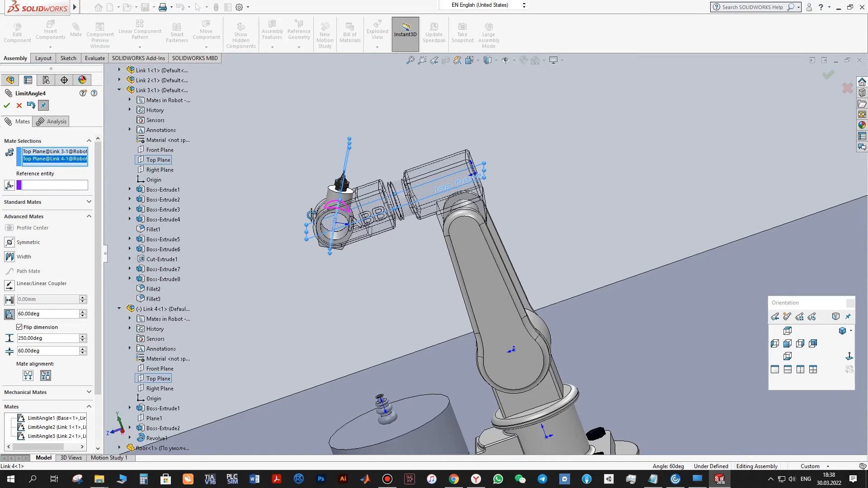
pyautogui.scroll(-3, 311, 215)
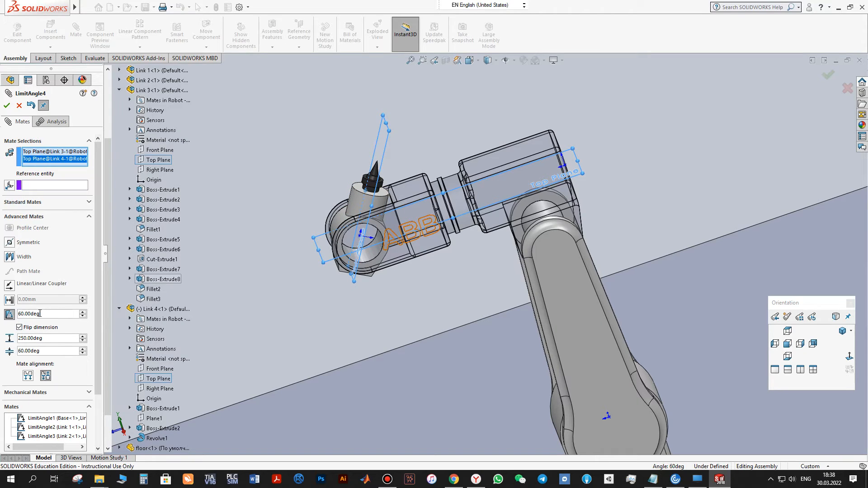
pyautogui.write('100')
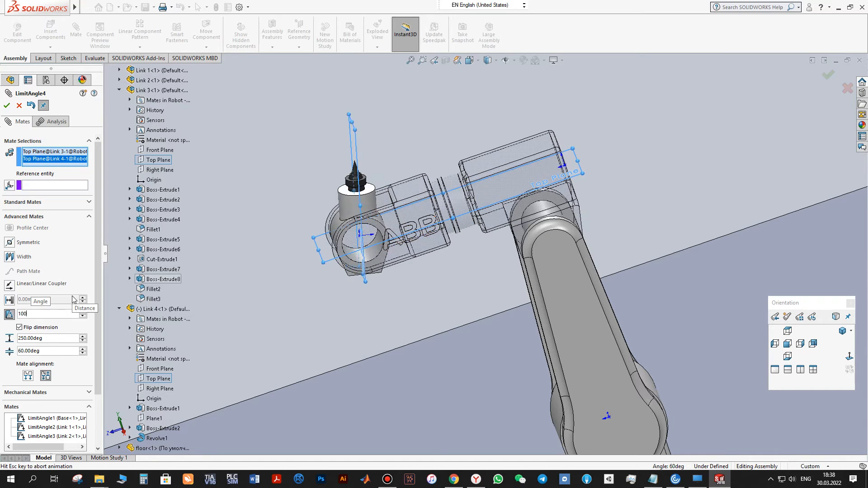
pyautogui.press('Return')
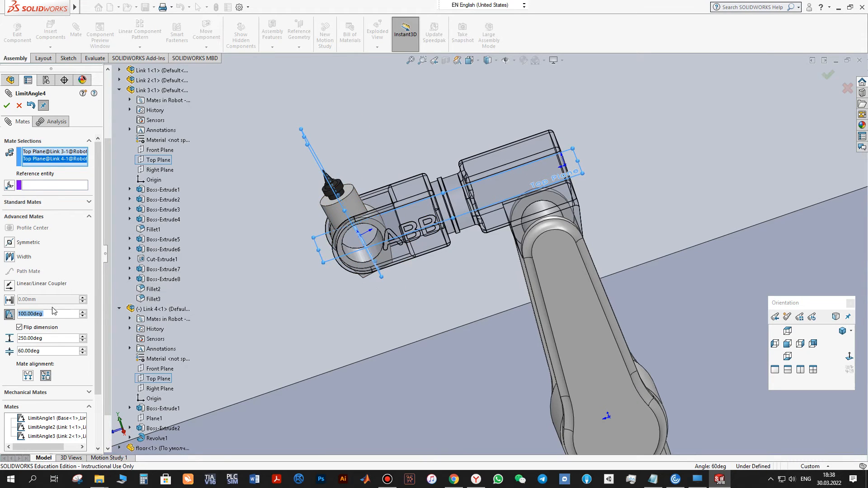
# Step: Extend the Link 3 to Link 4 mate's angle and maximum limit to 300 degrees and inspect the tool's clearance
pyautogui.write('300')
pyautogui.press('Return')
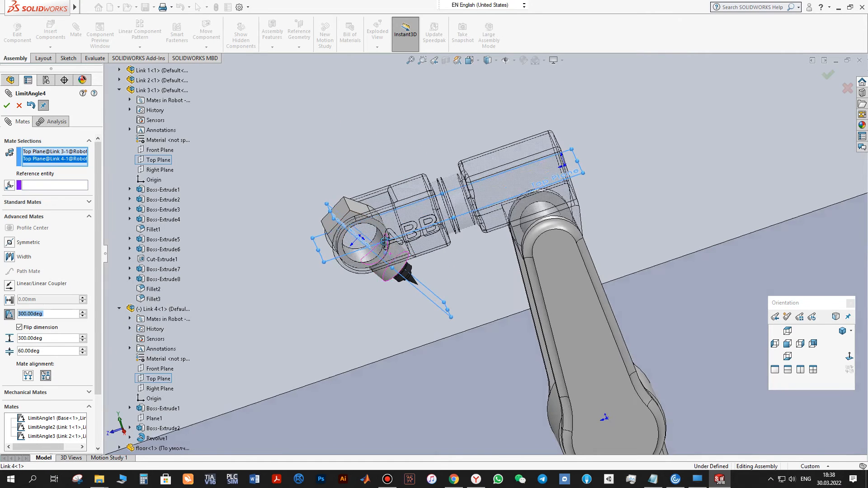
pyautogui.scroll(-3, 421, 256)
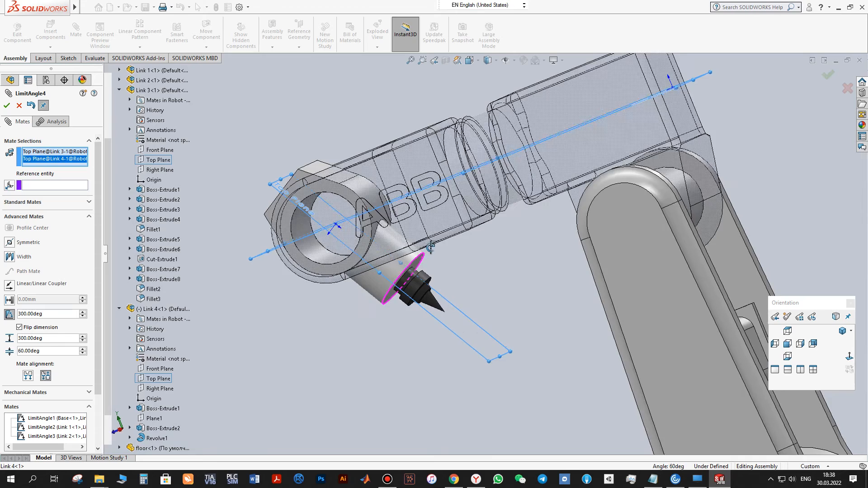
pyautogui.scroll(-3, 429, 249)
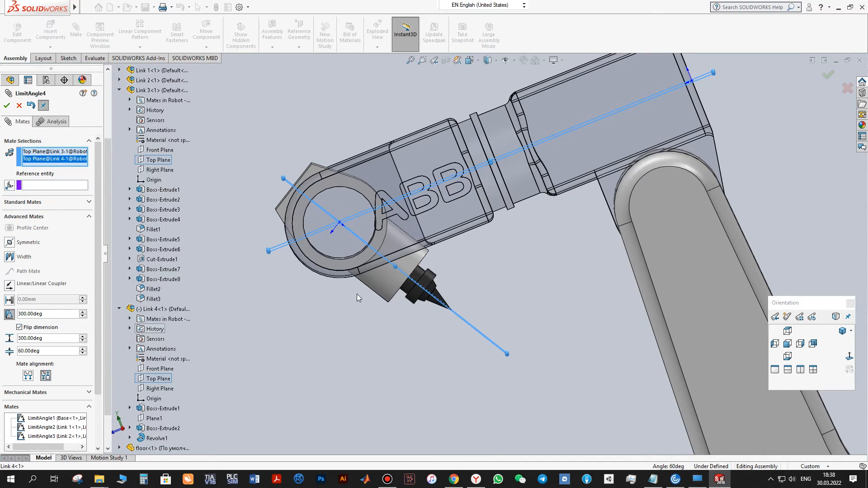
pyautogui.scroll(4, 356, 294)
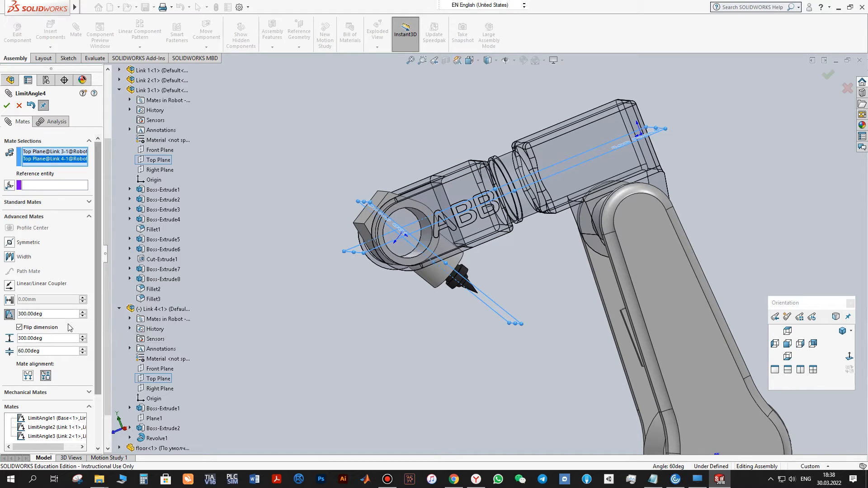
# Step: Test the Link 3 to Link 4 mate at 200 and 90 degrees and check the tool's orientation
pyautogui.doubleClick(52, 317)
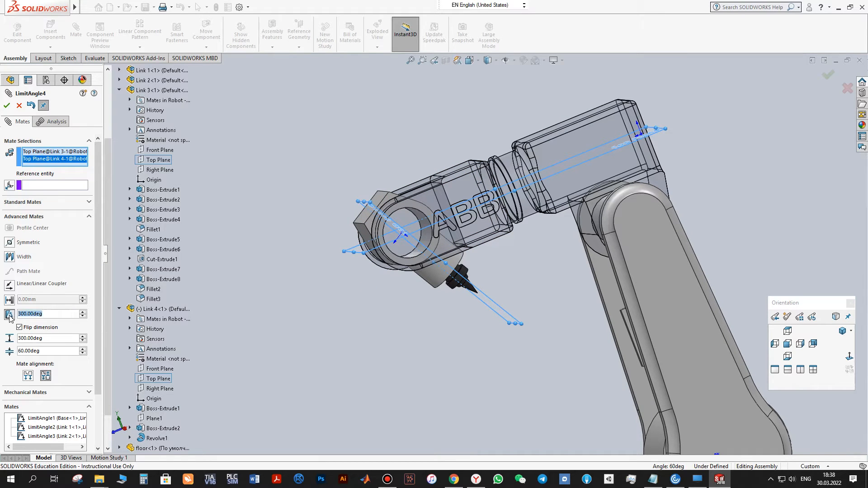
pyautogui.write('200')
pyautogui.press('Return')
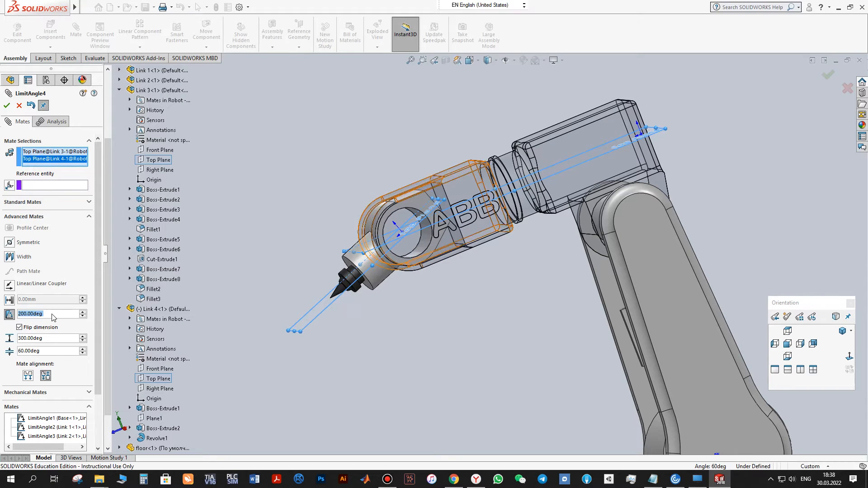
pyautogui.write('180')
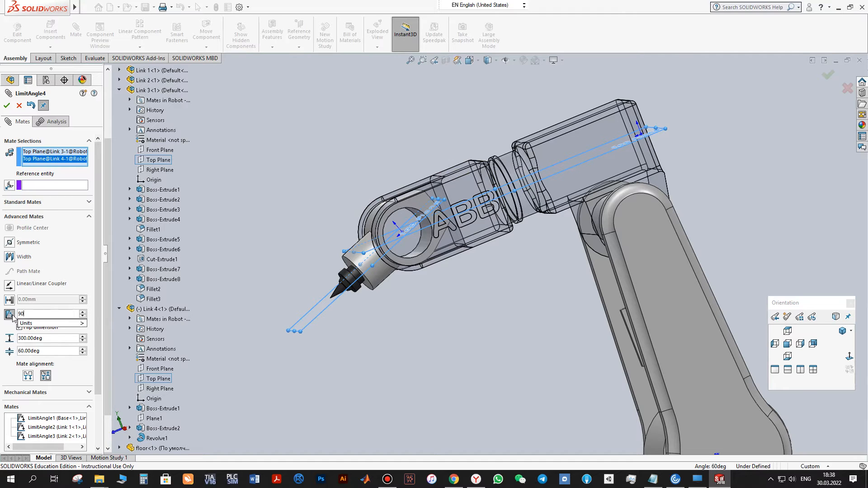
pyautogui.write('90')
pyautogui.press('Return')
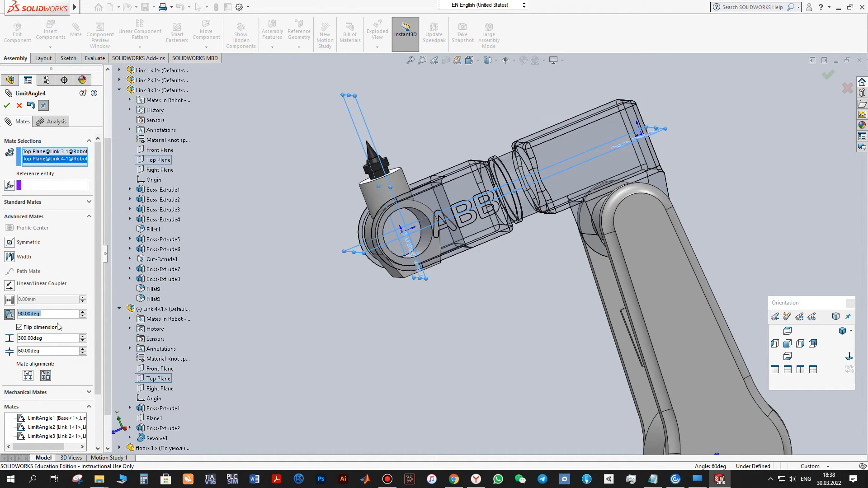
pyautogui.scroll(2, 253, 249)
pyautogui.moveTo(253, 250); pyautogui.dragTo(280, 251, button='middle')
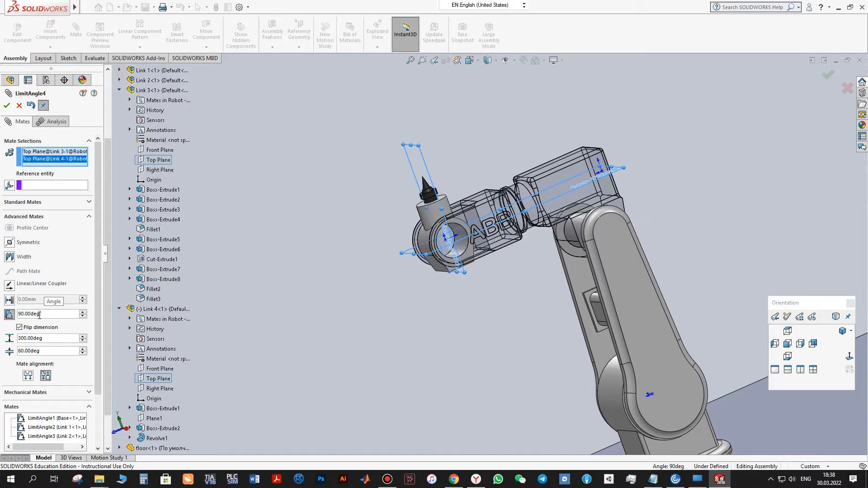
# Step: Try 0 degrees for the Link 3 to Link 4 mate, then set its minimum limit back to 60 degrees
pyautogui.press('Return')
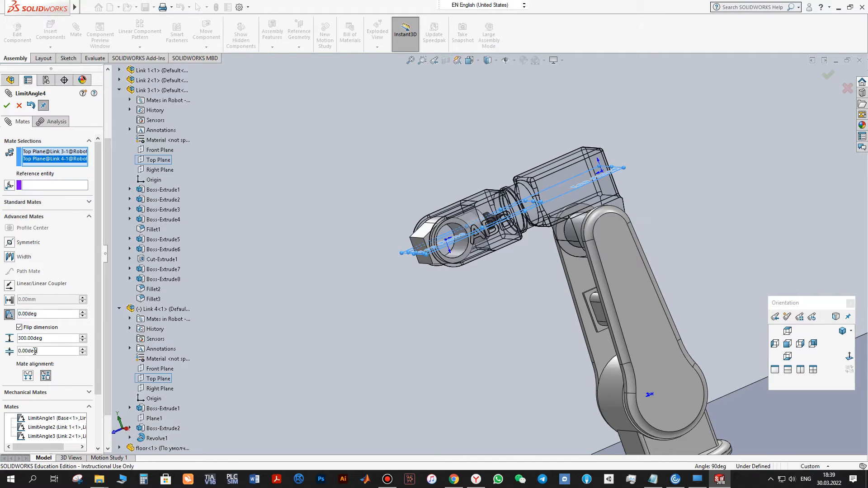
pyautogui.write('60')
pyautogui.press('Return')
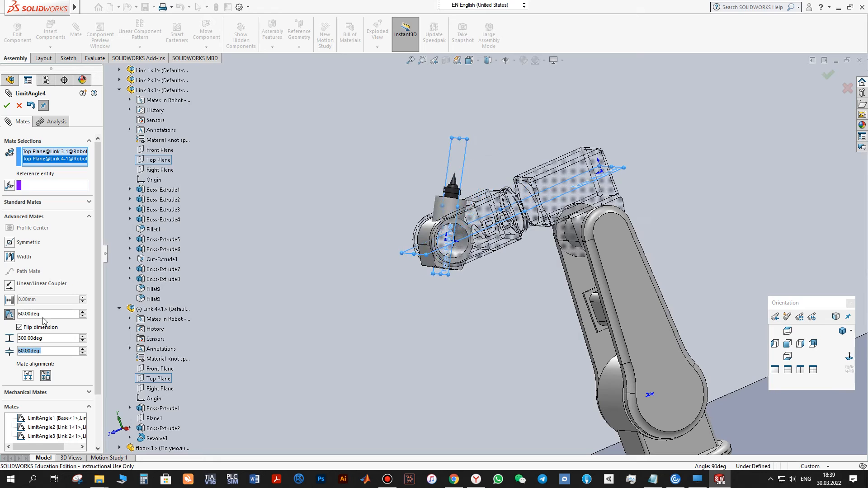
# Step: Set the Link 3 to Link 4 mate's angle to 270 degrees, accept the mate and check the whole arm
pyautogui.click(34, 314)
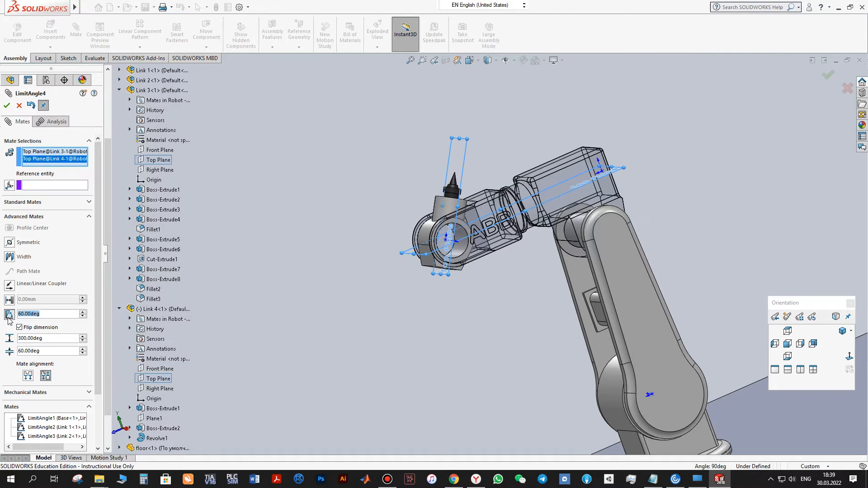
pyautogui.write('270')
pyautogui.press('Return')
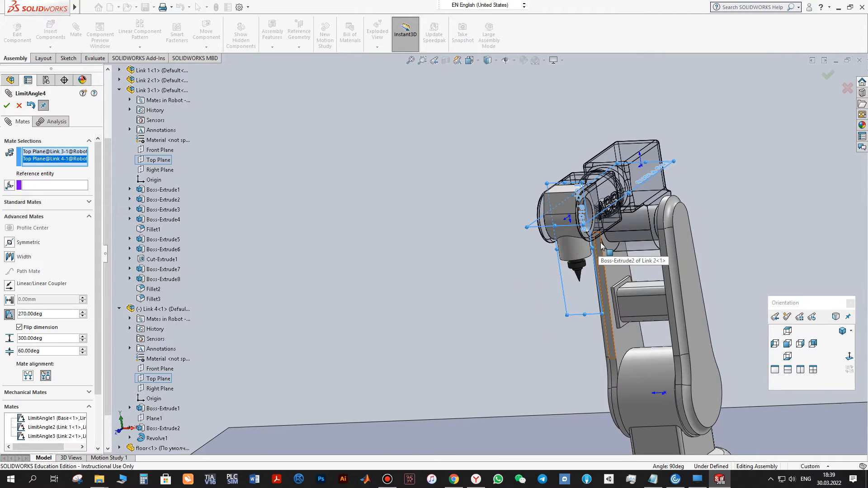
pyautogui.scroll(3, 605, 246)
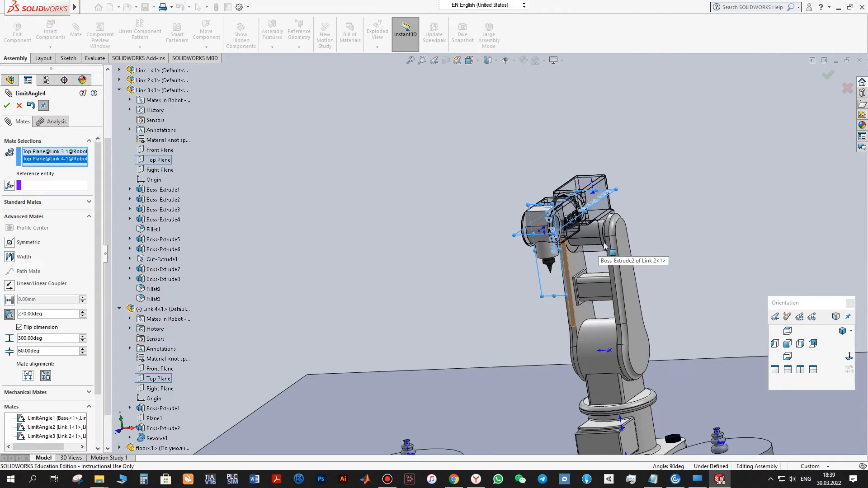
pyautogui.click(7, 105)
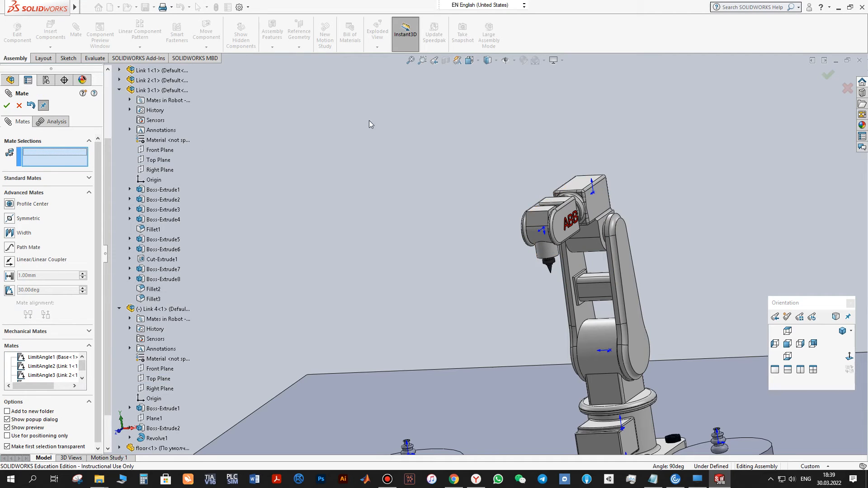
pyautogui.scroll(5, 529, 177)
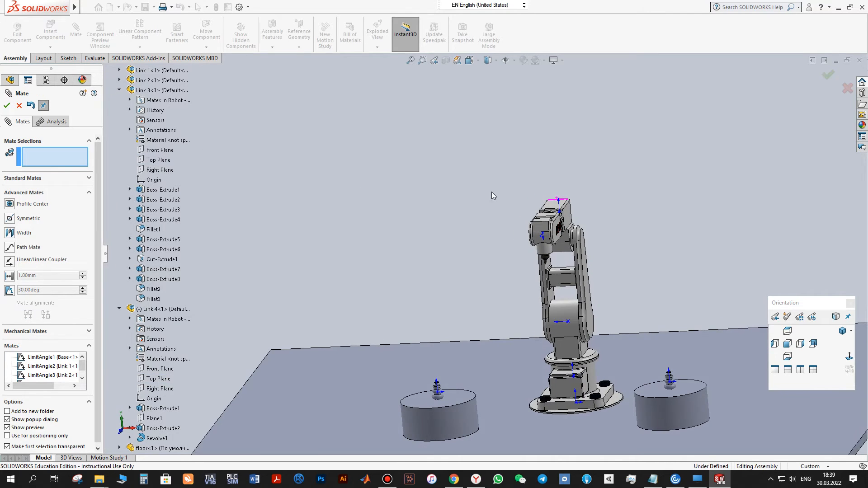
# Step: Close the mate definition and insert a Mate Controller into the assembly
pyautogui.click(7, 105)
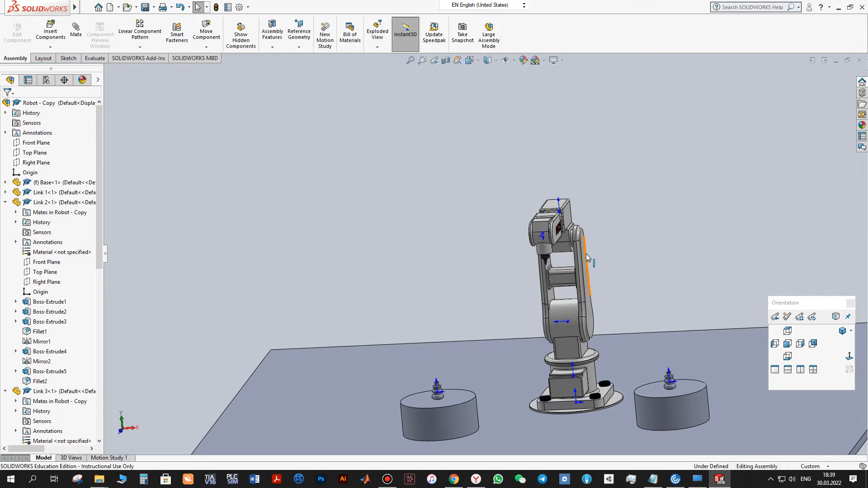
pyautogui.moveTo(550, 229); pyautogui.dragTo(520, 248, button='middle')
pyautogui.scroll(-1, 496, 242)
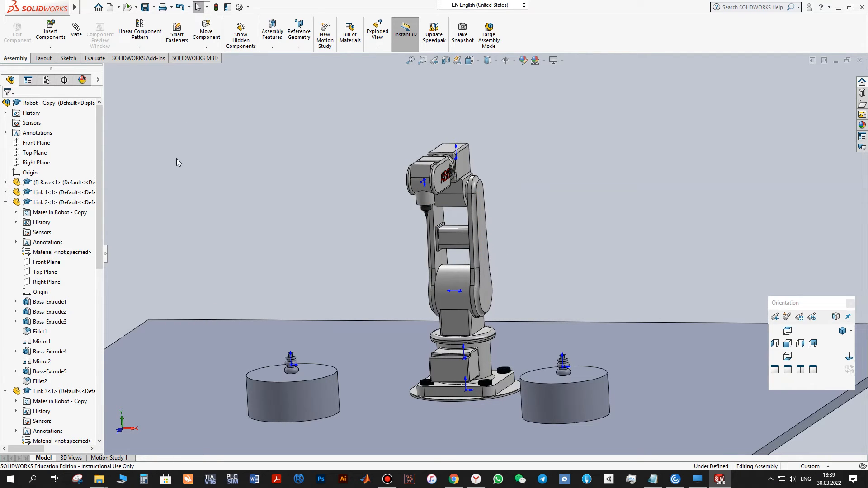
pyautogui.moveTo(77, 6)
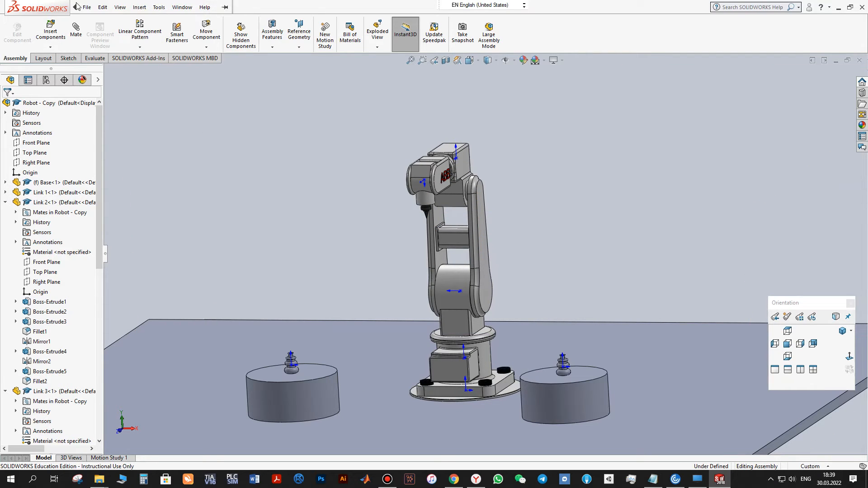
pyautogui.click(104, 7)
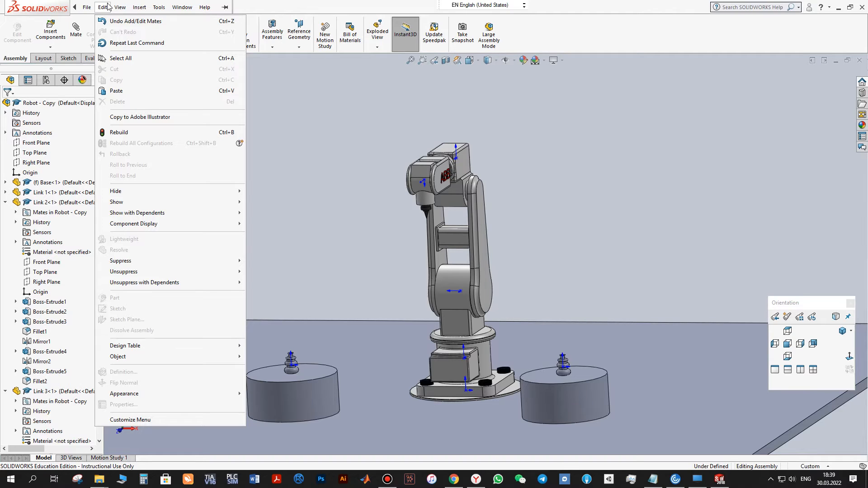
pyautogui.moveTo(139, 12)
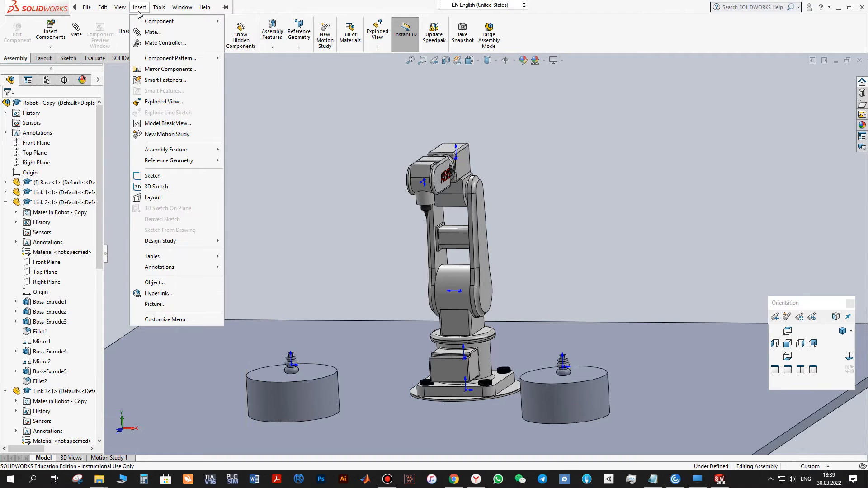
pyautogui.click(164, 43)
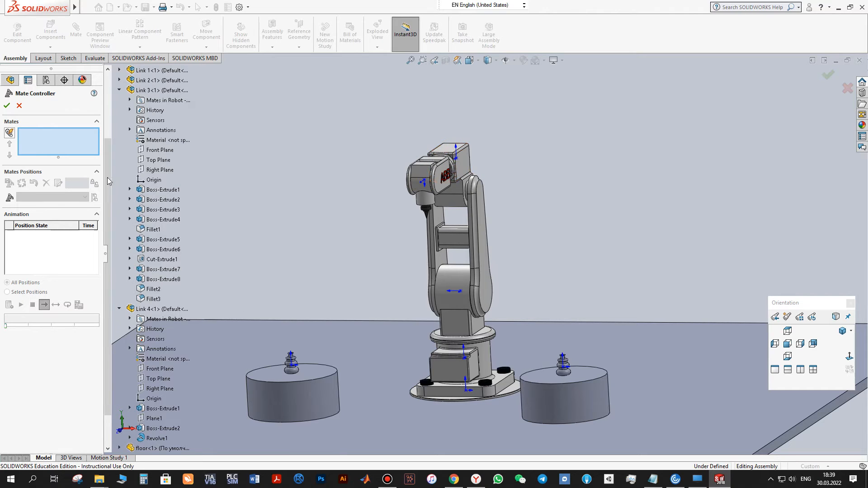
# Step: Add the four limit angle mates, LimitAngle1 to LimitAngle4, to the Mate Controller
pyautogui.click(119, 90)
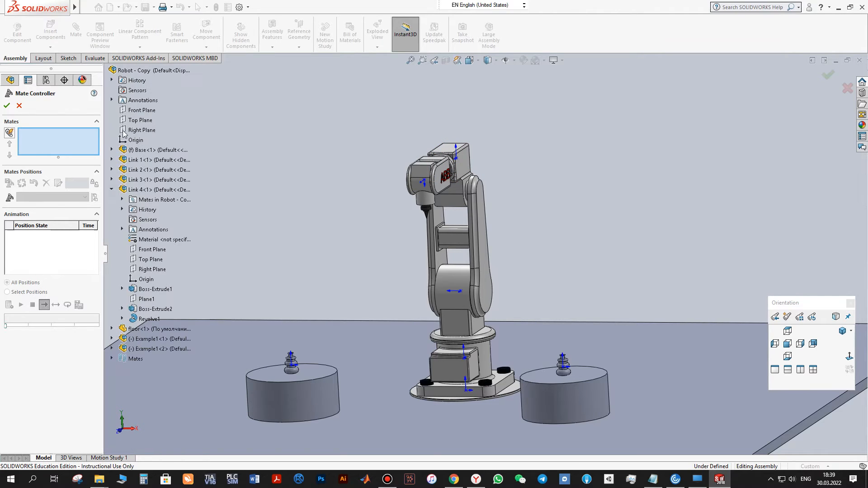
pyautogui.click(112, 190)
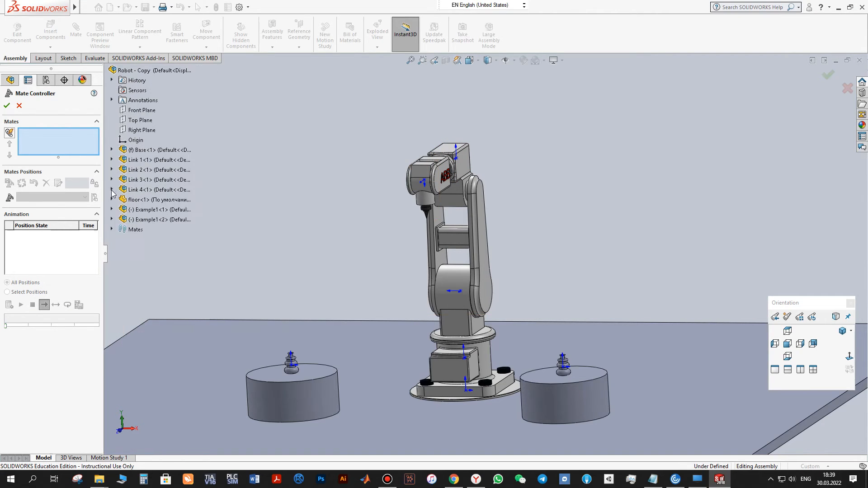
pyautogui.click(112, 229)
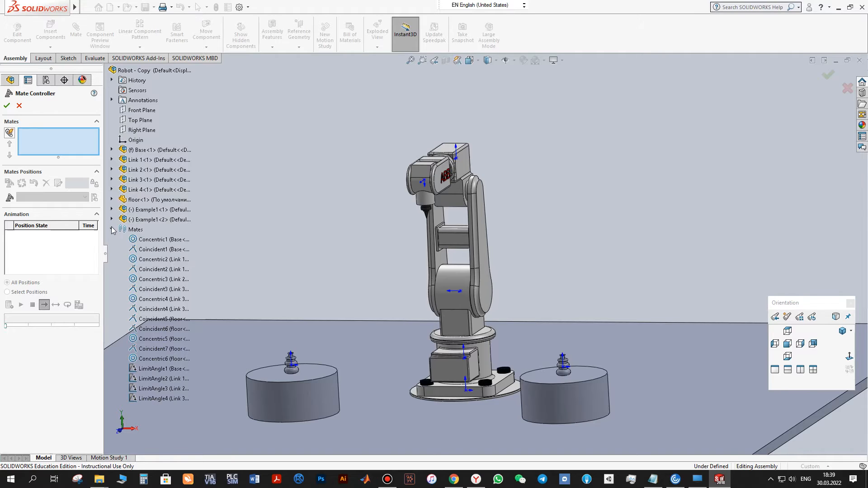
pyautogui.click(161, 370)
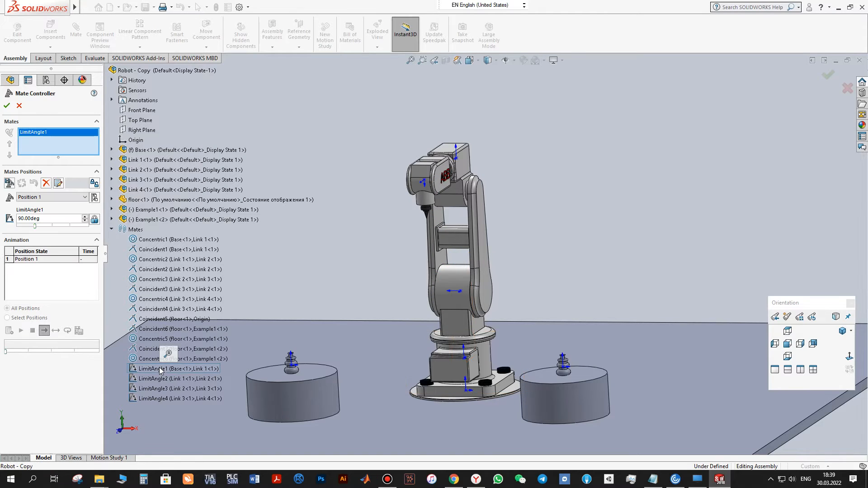
pyautogui.keyDown('shift'); pyautogui.click(165, 399); pyautogui.keyUp('shift')
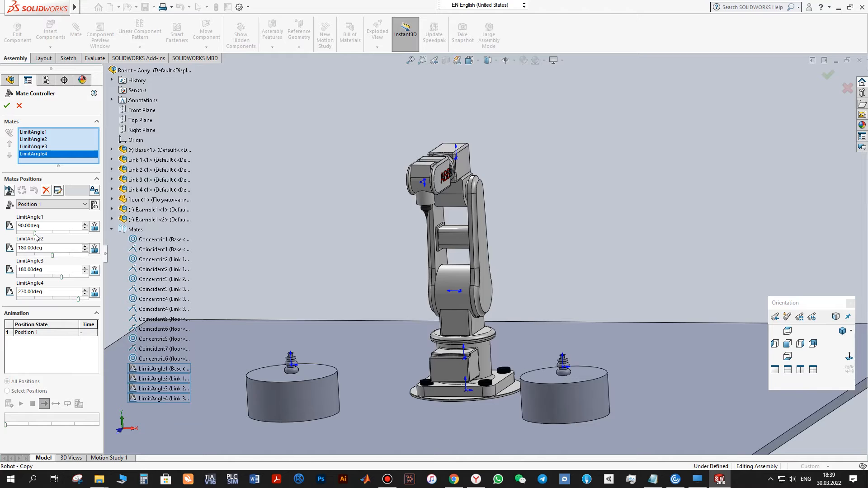
# Step: Try swinging the arm's joints in Position 1 to about 43, 180, 140 and 194 degrees for LimitAngle1 to LimitAngle4
pyautogui.moveTo(35, 233); pyautogui.dragTo(52, 256)
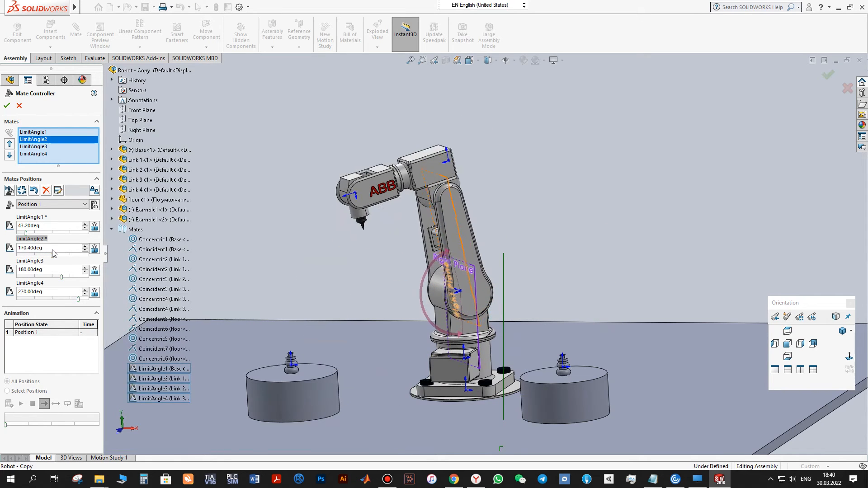
pyautogui.moveTo(61, 277); pyautogui.dragTo(57, 299)
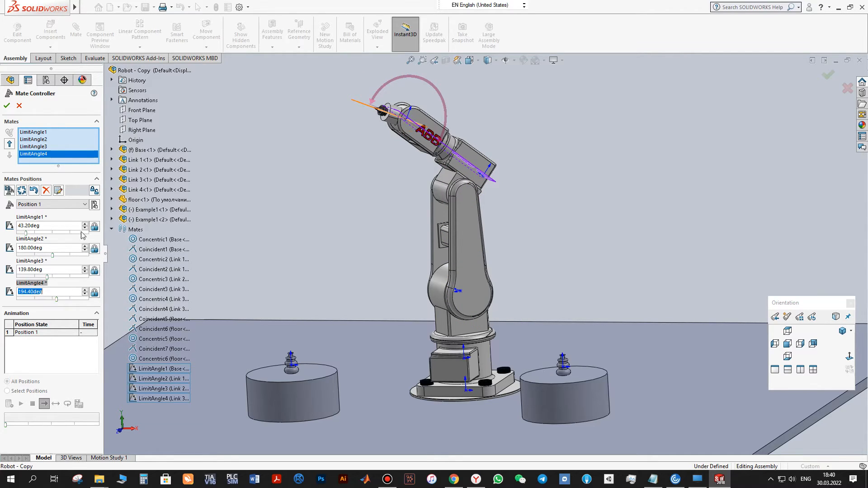
# Step: Set Position 1's LimitAngle1 to 90 degrees, LimitAngle3 to 180 degrees and LimitAngle4 to 270 degrees
pyautogui.click(58, 225)
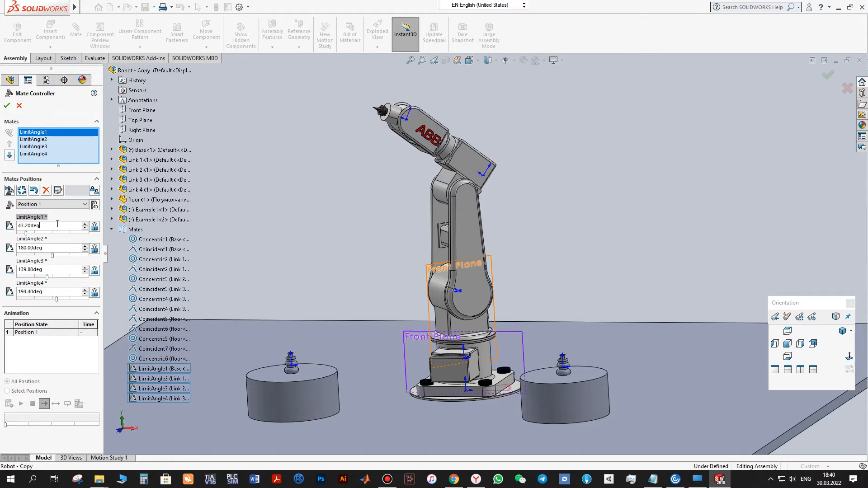
pyautogui.moveTo(49, 228); pyautogui.dragTo(25, 229)
pyautogui.write('90')
pyautogui.press('Return')
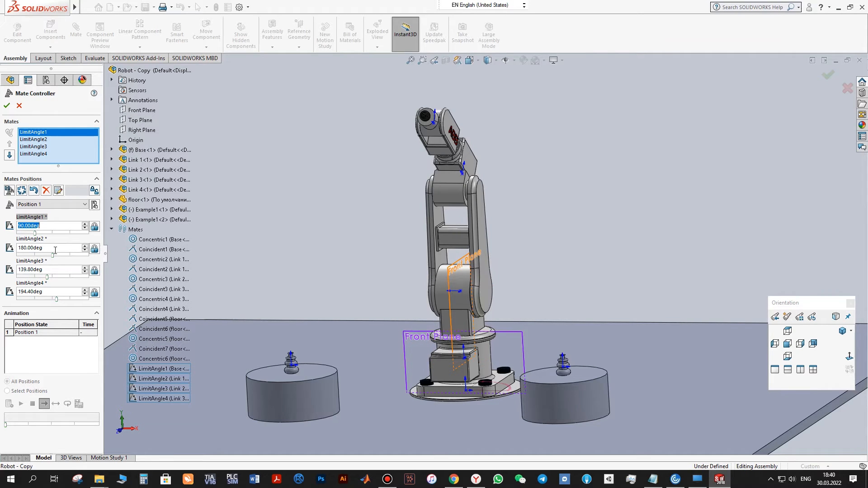
pyautogui.click(53, 249)
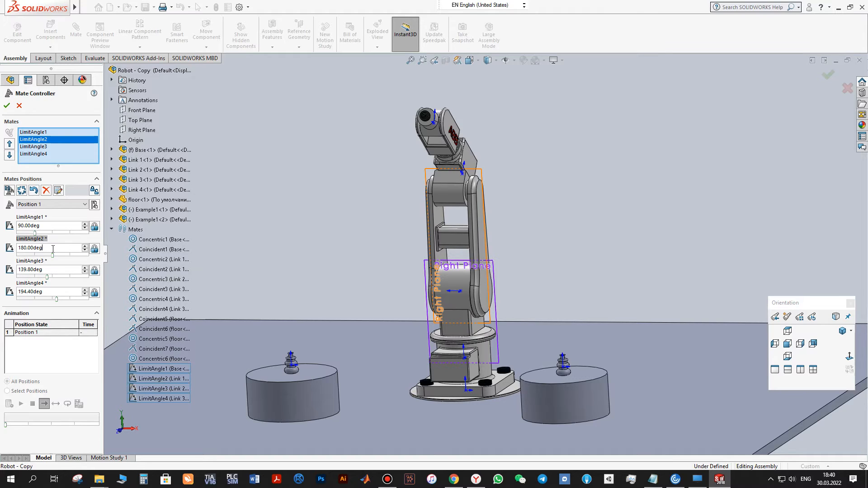
pyautogui.moveTo(53, 272); pyautogui.dragTo(17, 271)
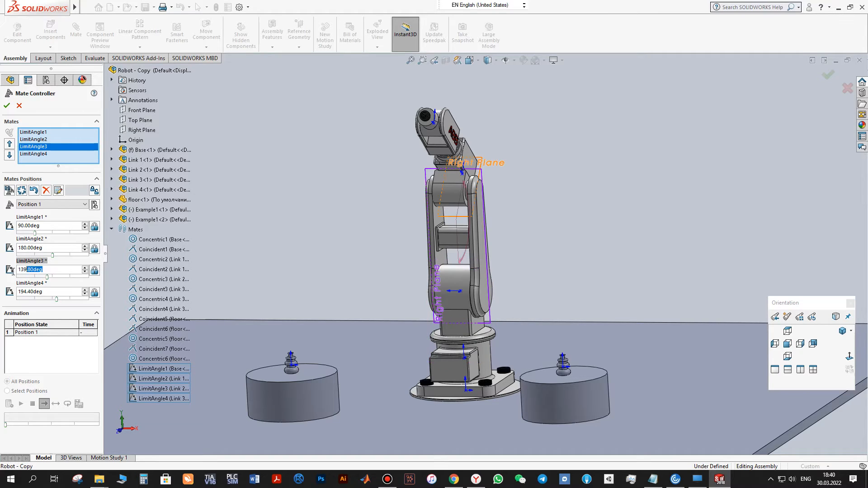
pyautogui.write('180')
pyautogui.press('Return')
pyautogui.moveTo(55, 291); pyautogui.dragTo(6, 292)
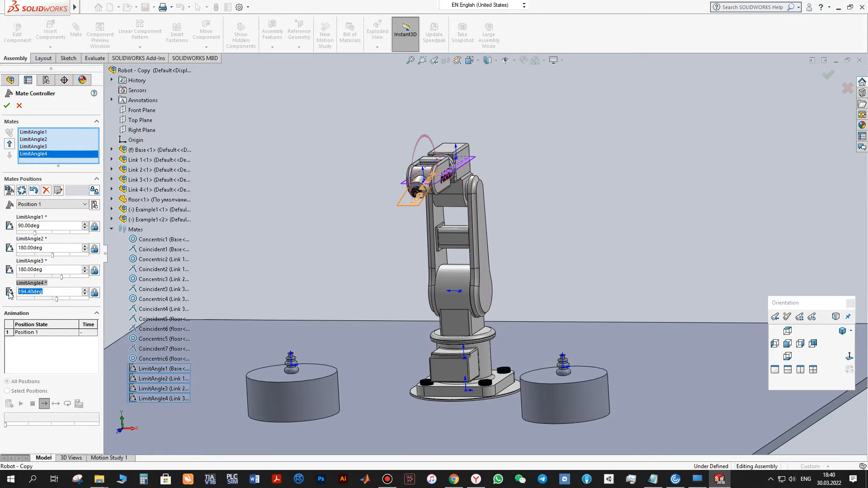
pyautogui.write('270')
pyautogui.press('Return')
# Step: Check the arm's pose relative to the two pedestals and accept the Mate Controller
pyautogui.moveTo(314, 263); pyautogui.dragTo(292, 253, button='middle')
pyautogui.click(292, 253)
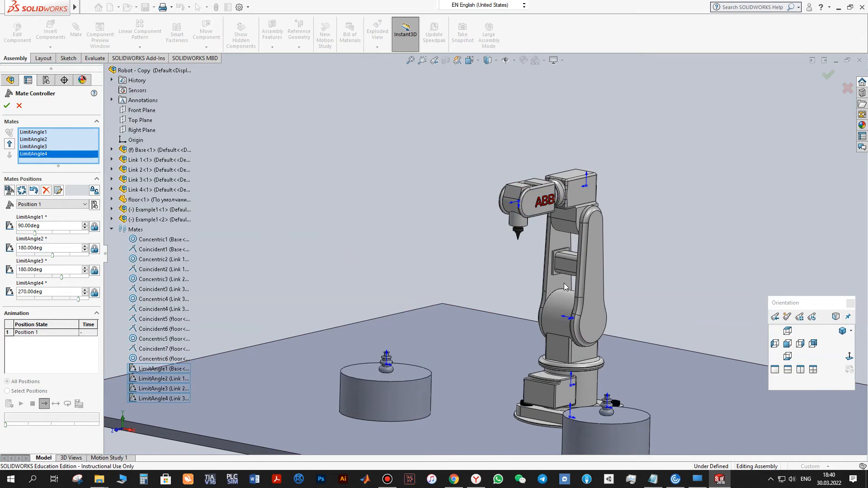
pyautogui.scroll(2, 580, 290)
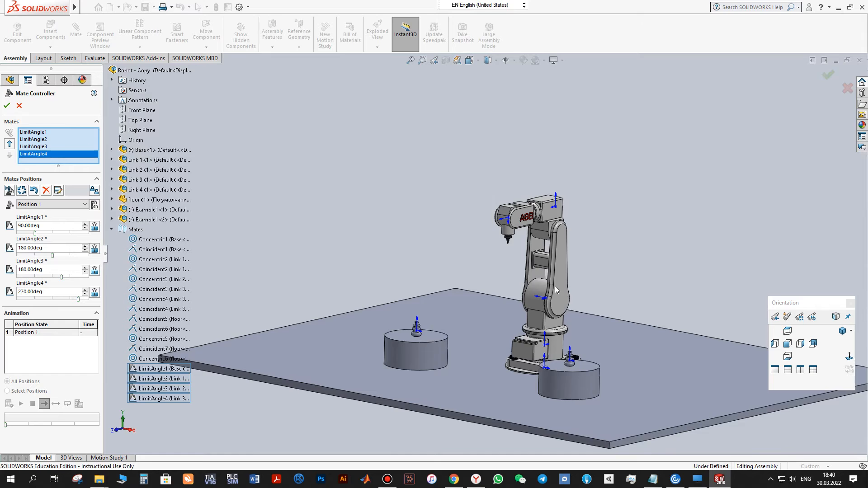
pyautogui.scroll(-1, 555, 287)
pyautogui.moveTo(562, 284)
pyautogui.mouseDown(button='middle')
pyautogui.moveTo(571, 293)
pyautogui.moveTo(558, 289)
pyautogui.mouseUp(button='middle')
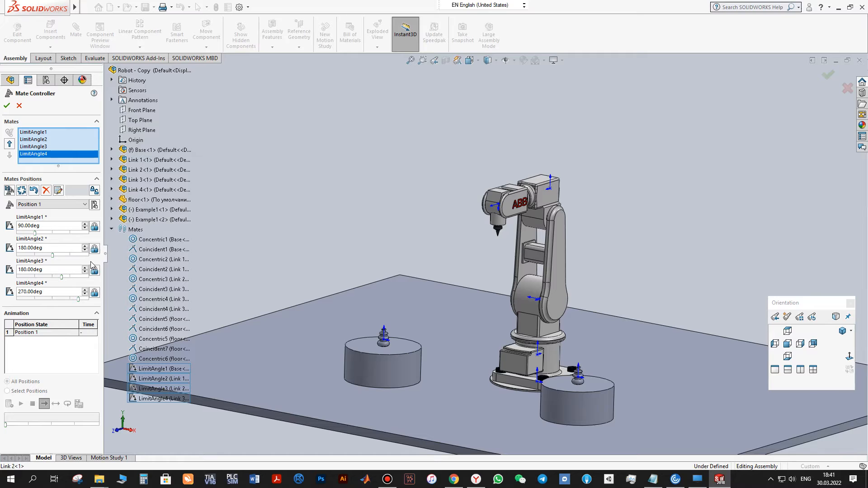
pyautogui.click(831, 75)
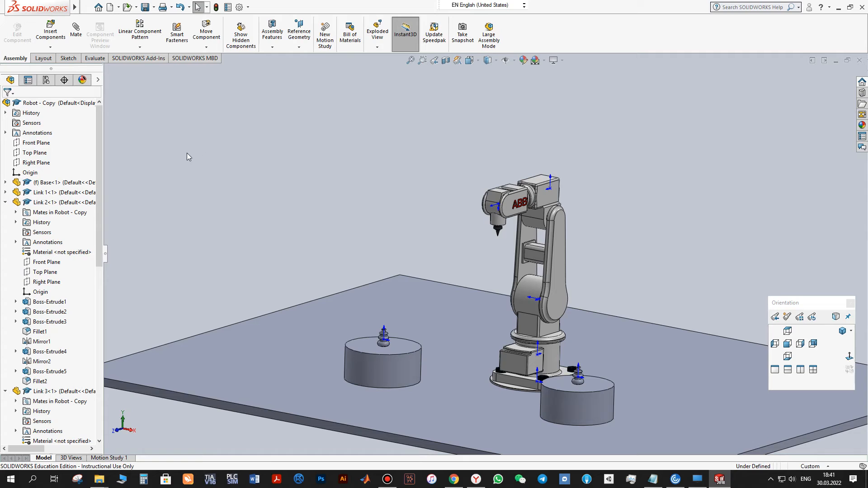
# Step: Start a new mate with the option to use it for positioning only
pyautogui.click(77, 34)
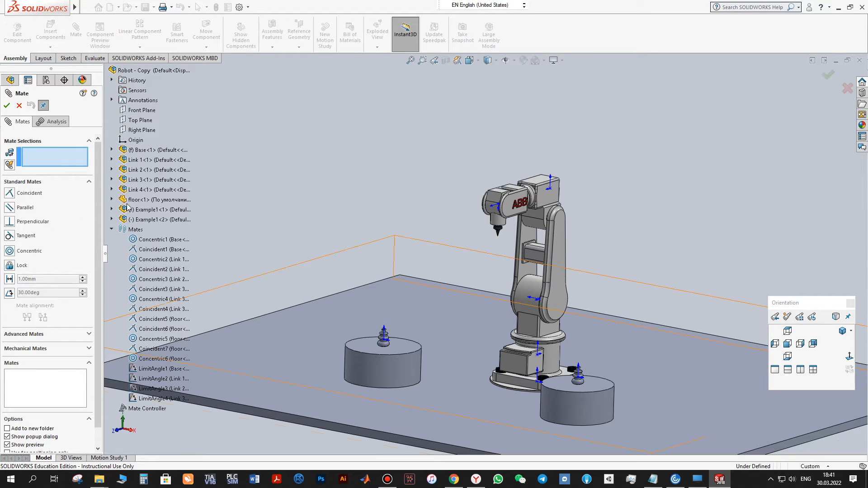
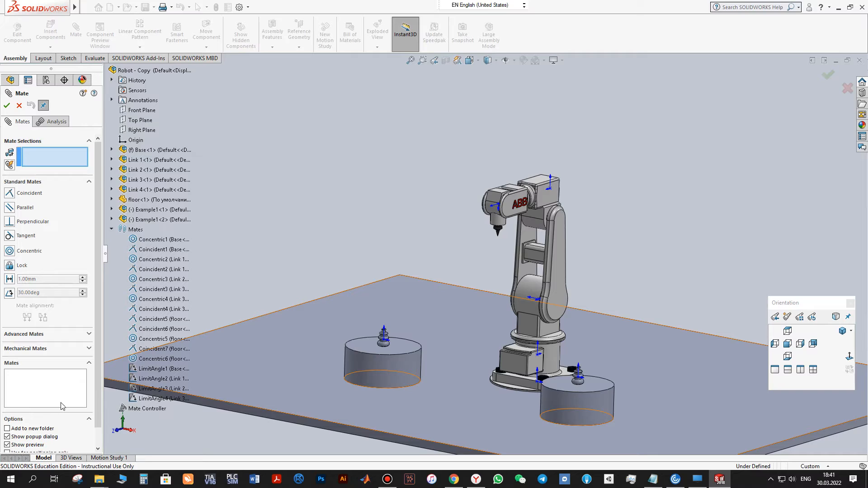
pyautogui.scroll(-1, 98, 409)
pyautogui.scroll(-1, 98, 409)
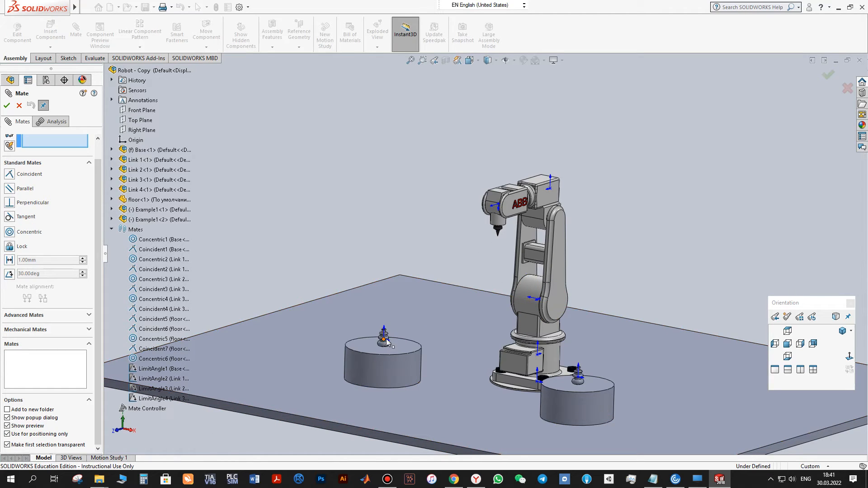
pyautogui.scroll(1, 97, 360)
pyautogui.moveTo(97, 357); pyautogui.dragTo(99, 355)
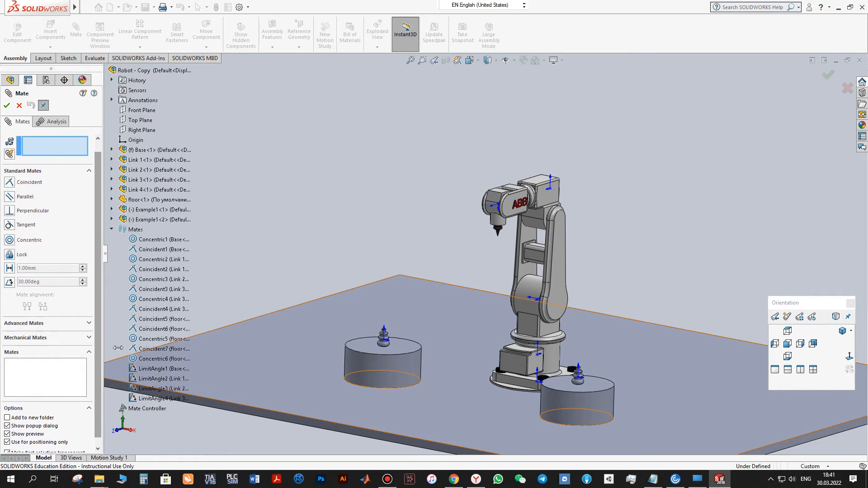
# Step: Position Link 4's tool tip vertex coincident with the Example1<1> part's origin and close the mate command
pyautogui.click(497, 237)
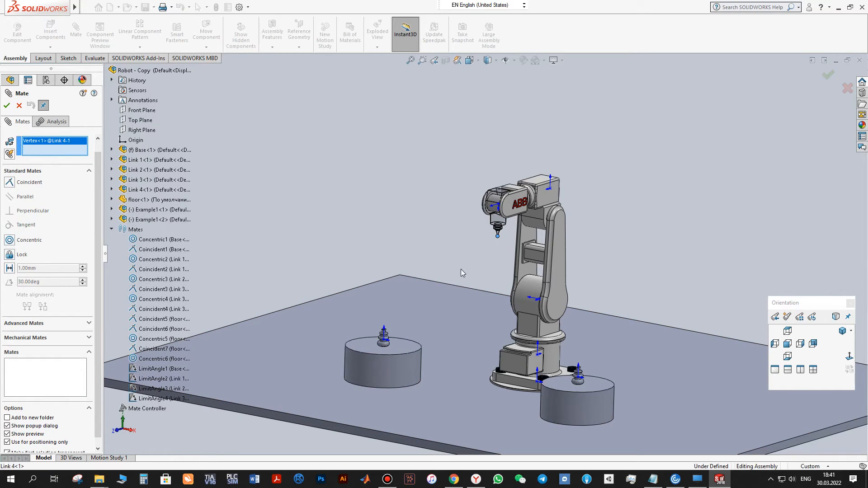
pyautogui.click(384, 341)
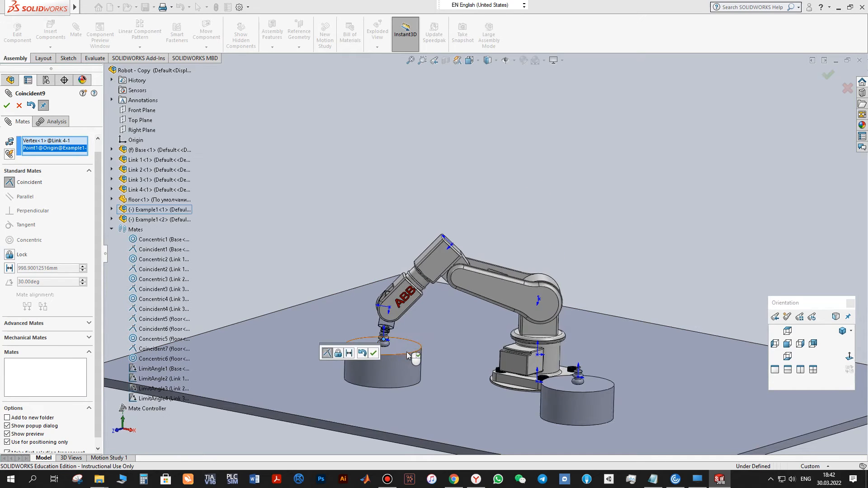
pyautogui.click(374, 354)
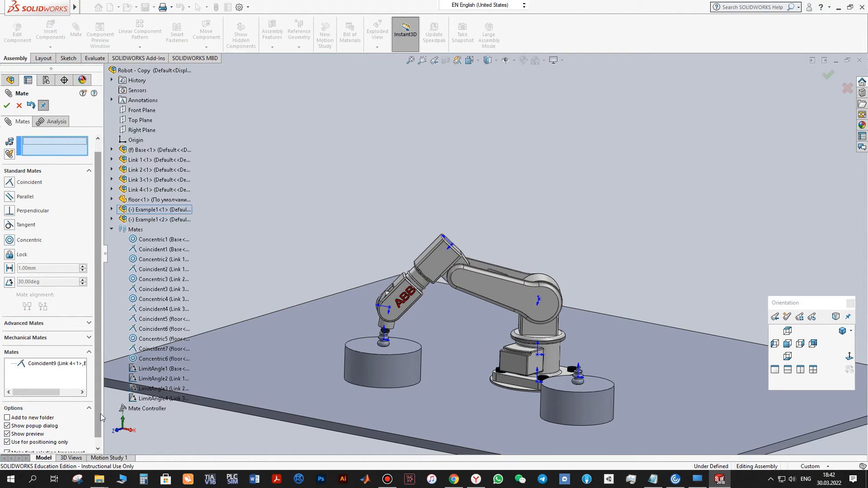
pyautogui.scroll(-1, 103, 409)
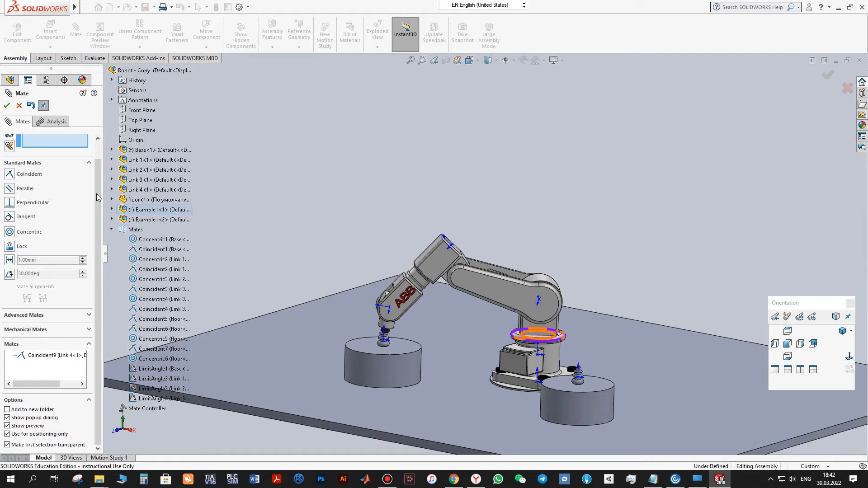
pyautogui.click(6, 106)
# Step: Edit the Mate Controller and add the arm's pose at the Example1<1> part as Position 2
pyautogui.scroll(-10, 53, 325)
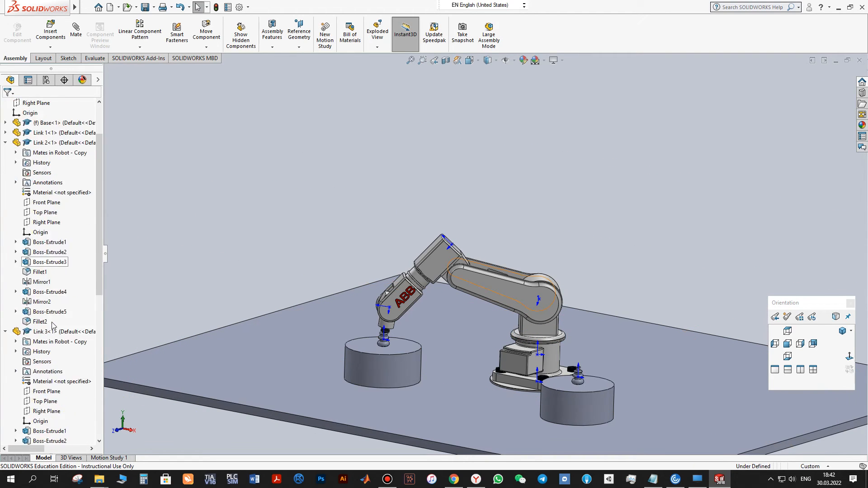
pyautogui.scroll(-3, 53, 325)
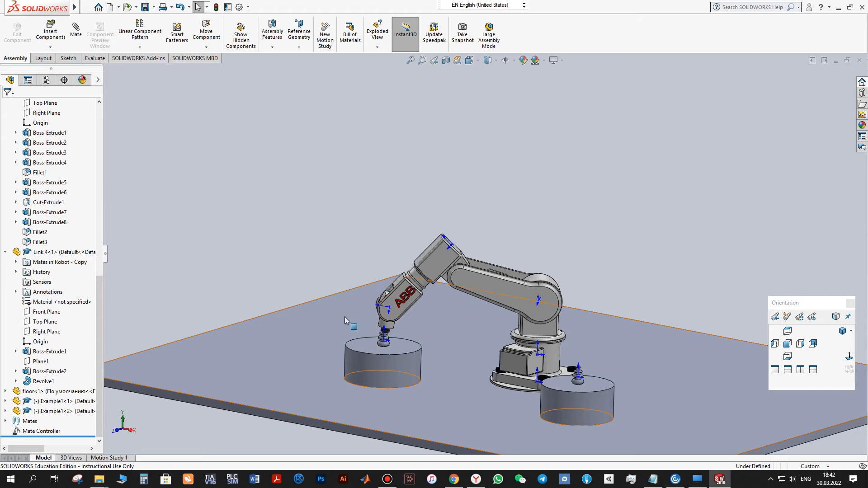
pyautogui.moveTo(348, 306); pyautogui.dragTo(347, 307, button='middle')
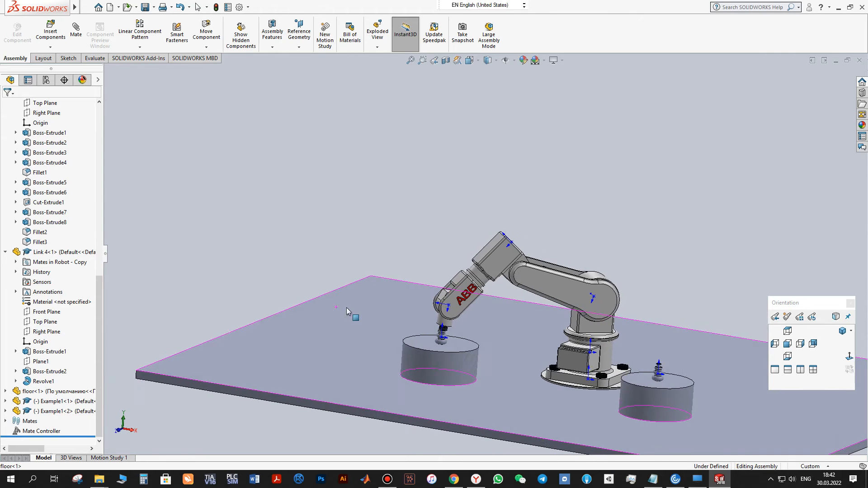
pyautogui.rightClick(45, 433)
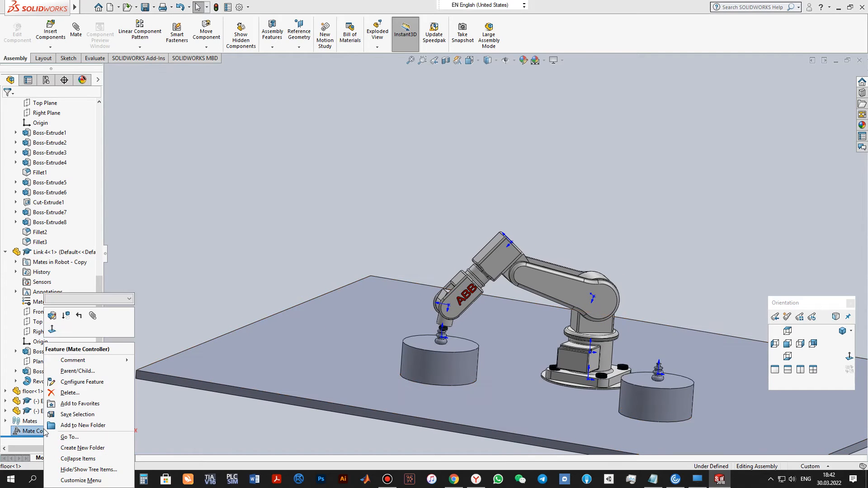
pyautogui.click(52, 316)
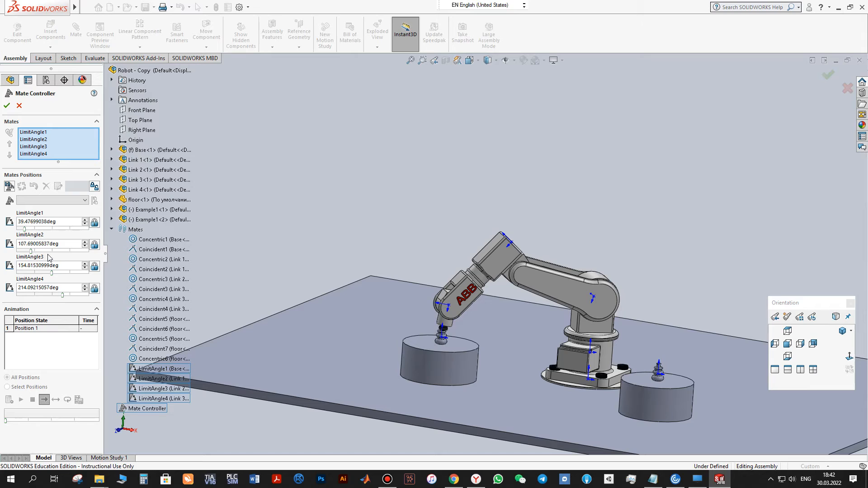
pyautogui.click(9, 186)
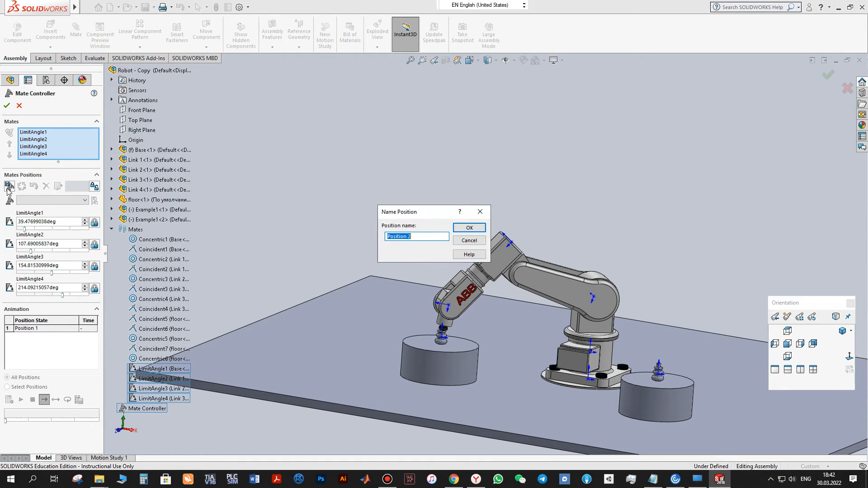
pyautogui.click(483, 228)
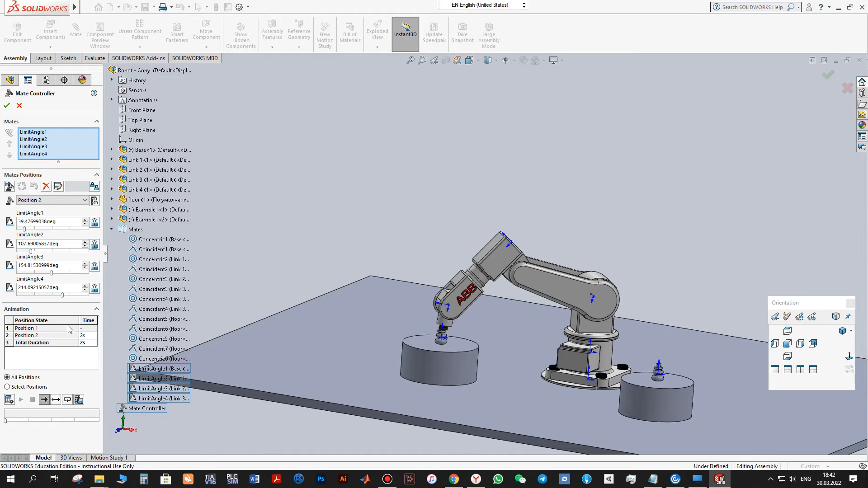
# Step: Set LimitAngle1 to 90, LimitAngle2 to 180, LimitAngle3 to 180 and LimitAngle4 to 270 degrees, and add the pose as Position 3
pyautogui.moveTo(516, 240); pyautogui.dragTo(499, 247, button='middle')
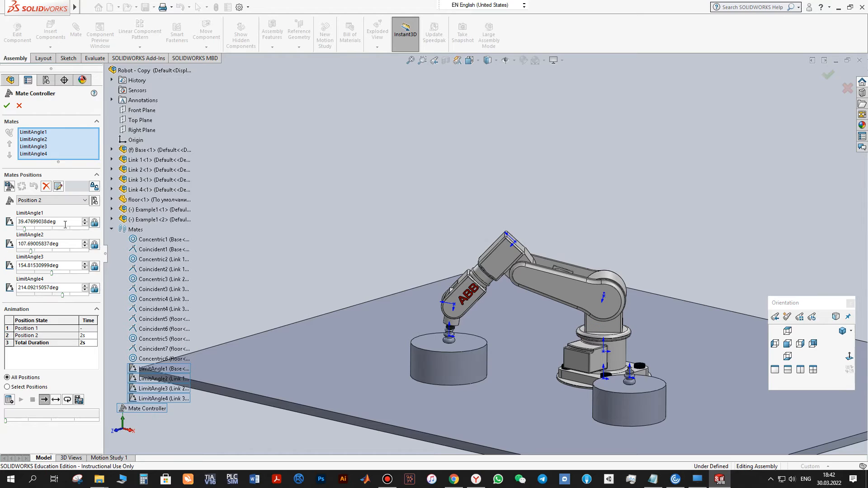
pyautogui.moveTo(68, 221); pyautogui.dragTo(18, 219)
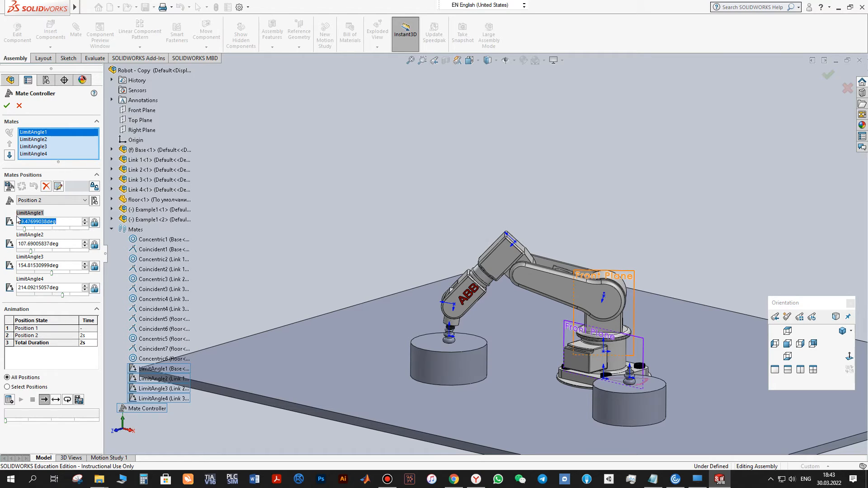
pyautogui.write('90')
pyautogui.press('Tab')
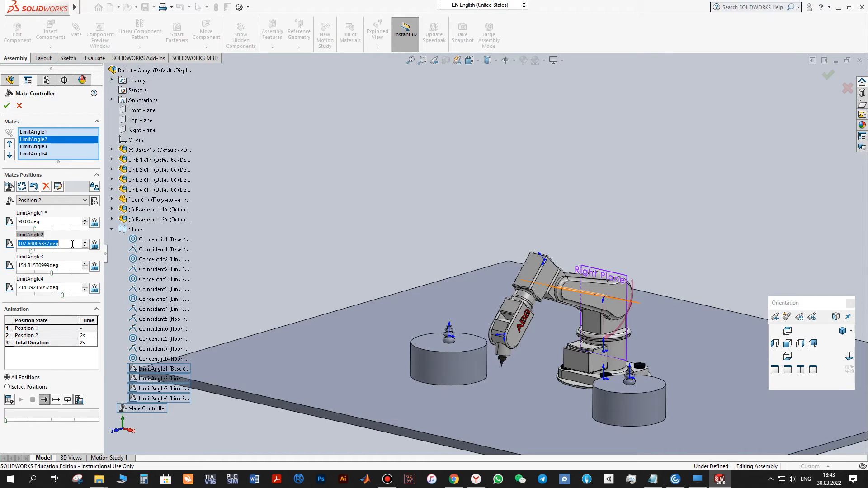
pyautogui.write('180')
pyautogui.press('Tab')
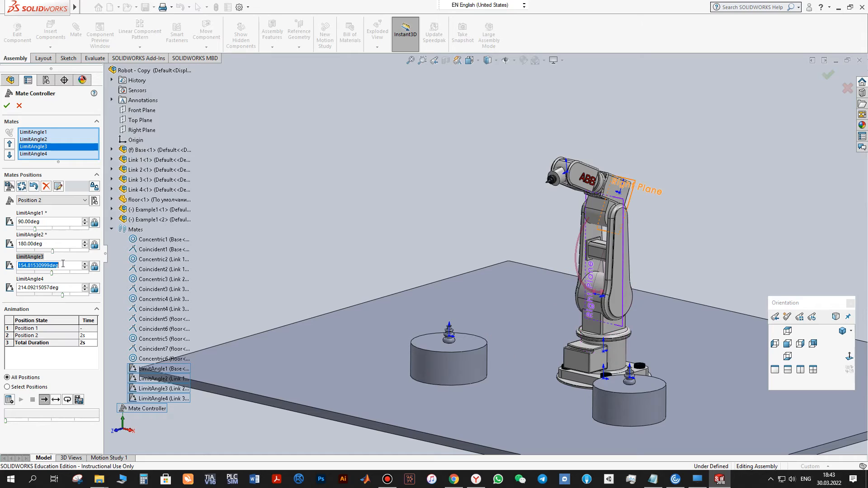
pyautogui.write('180')
pyautogui.press('Tab')
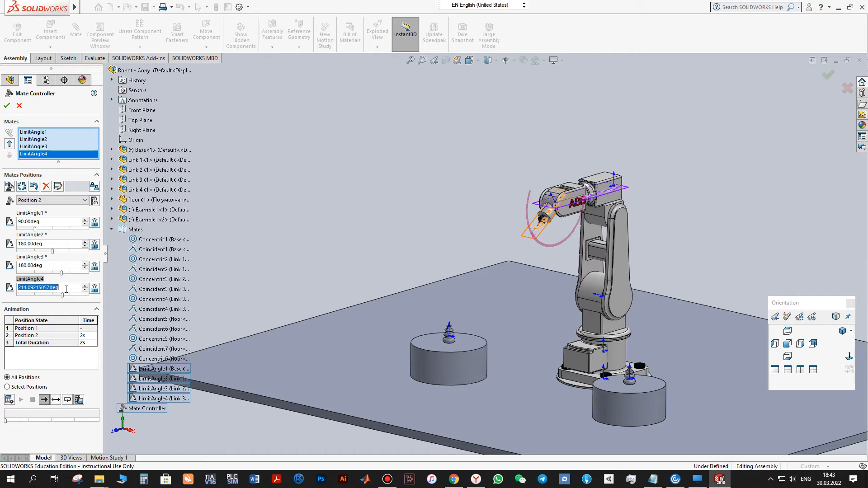
pyautogui.write('1')
pyautogui.press('Return')
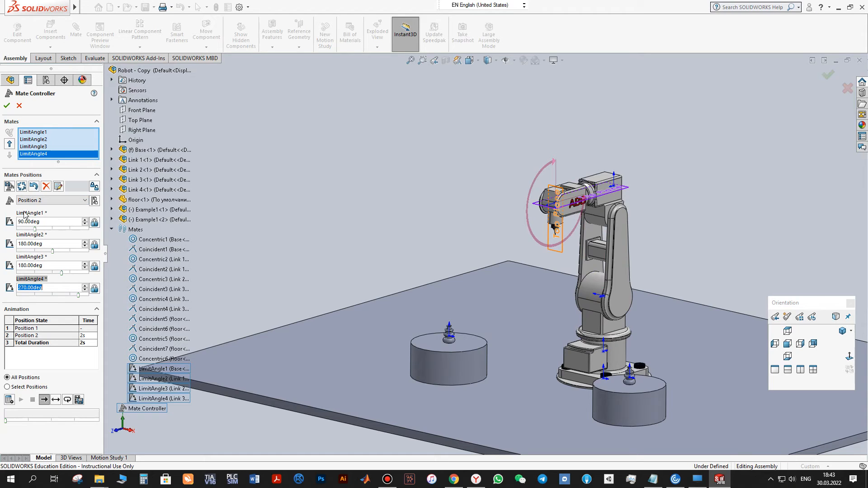
pyautogui.click(9, 186)
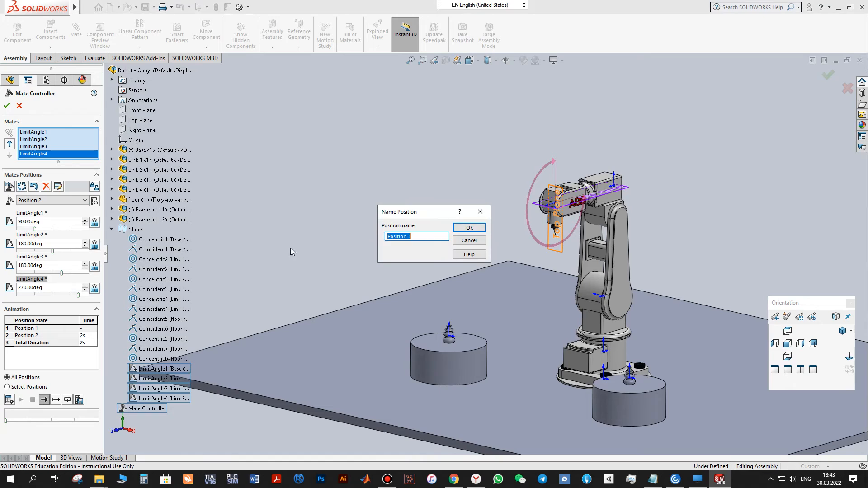
pyautogui.click(470, 228)
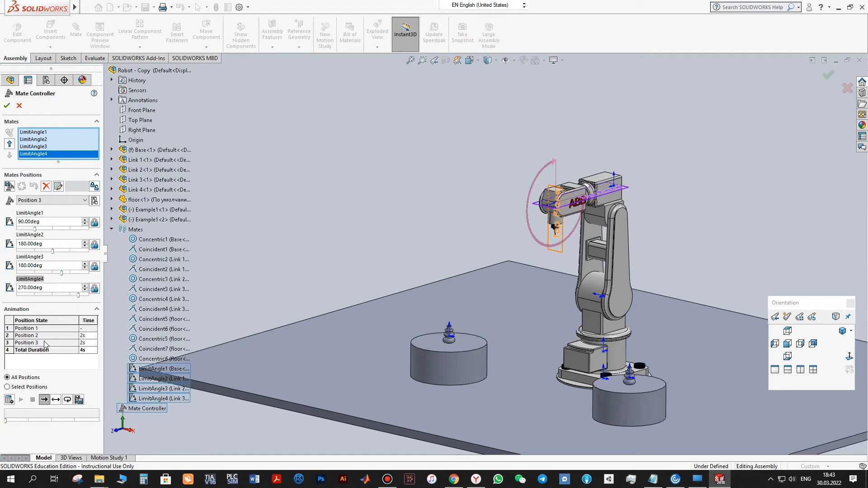
# Step: Set the animation times to 3 s for Position 2 and 1 s for Position 3, calculate the animation and accept the Mate Controller
pyautogui.click(15, 400)
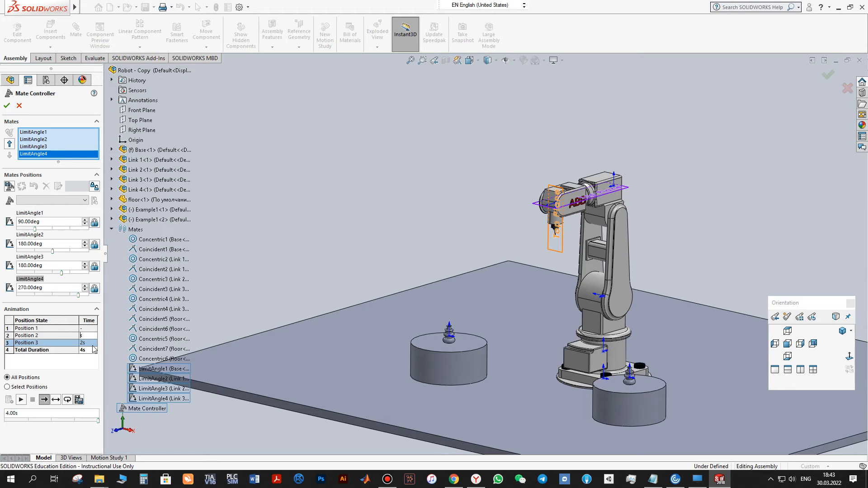
pyautogui.press('Return')
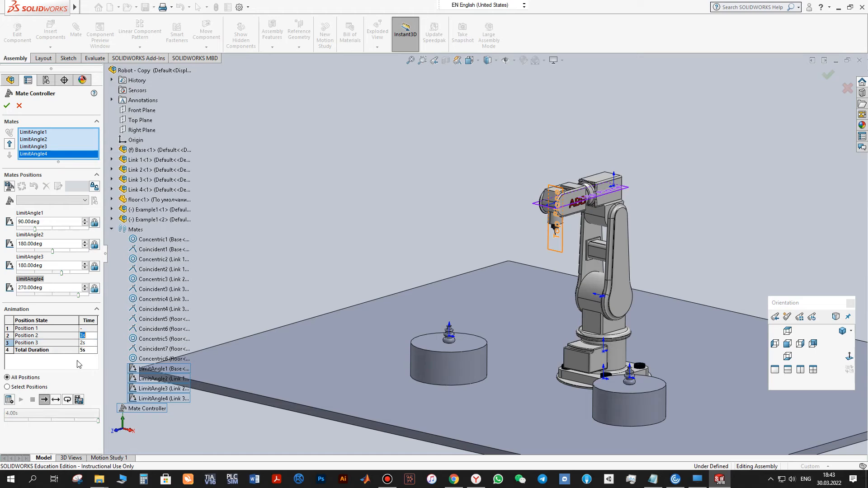
pyautogui.click(10, 400)
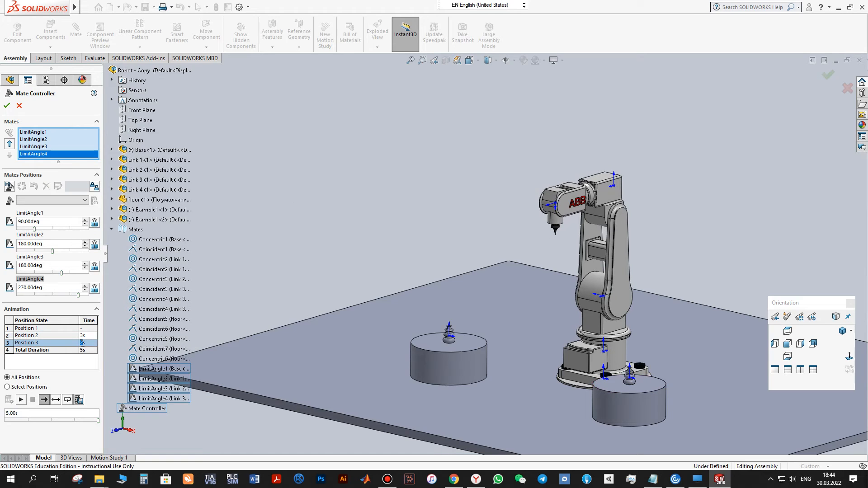
pyautogui.write('1')
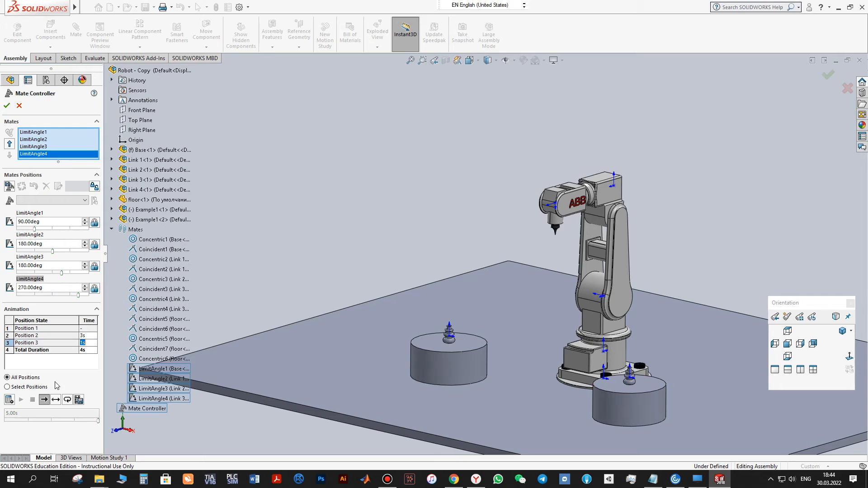
pyautogui.click(9, 399)
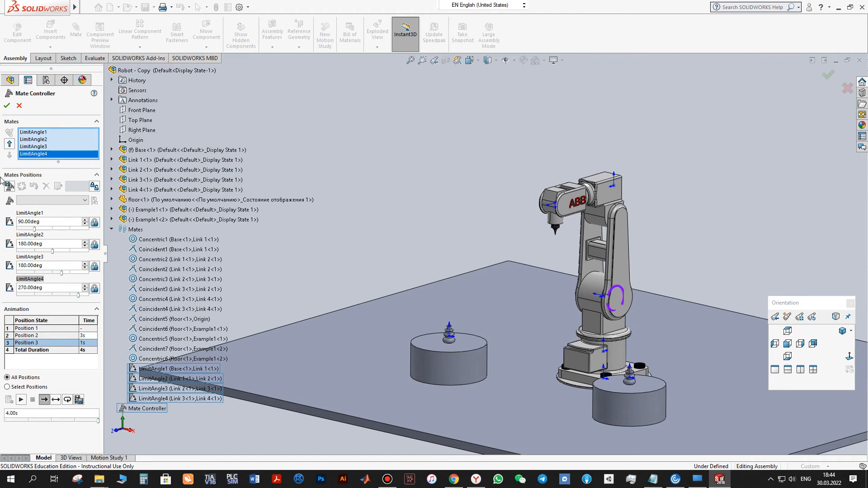
pyautogui.click(8, 107)
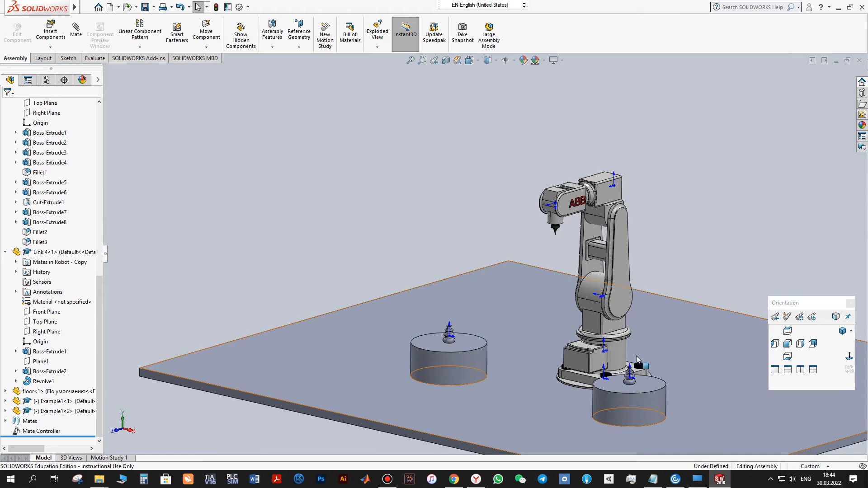
# Step: Try to position Link 4's tool tip vertex coincident with the Example1<2> part's origin using a positioning-only mate
pyautogui.moveTo(633, 382); pyautogui.dragTo(524, 373, button='middle')
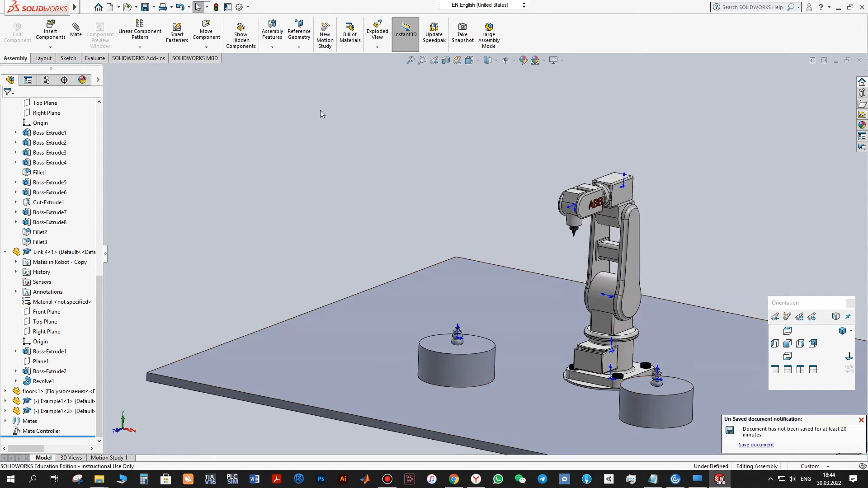
pyautogui.click(81, 31)
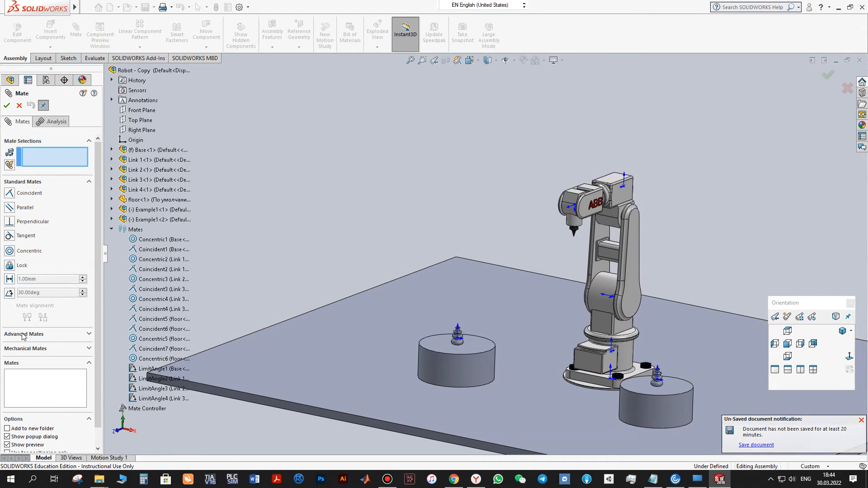
pyautogui.scroll(-2, 31, 294)
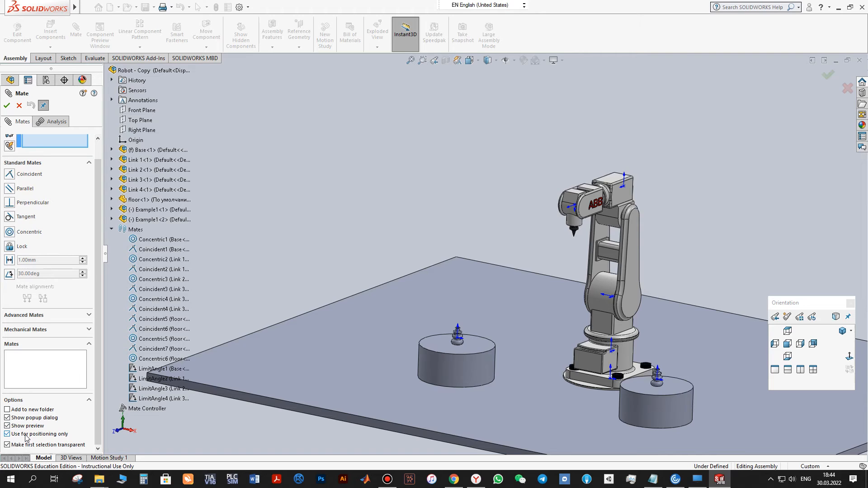
pyautogui.click(574, 236)
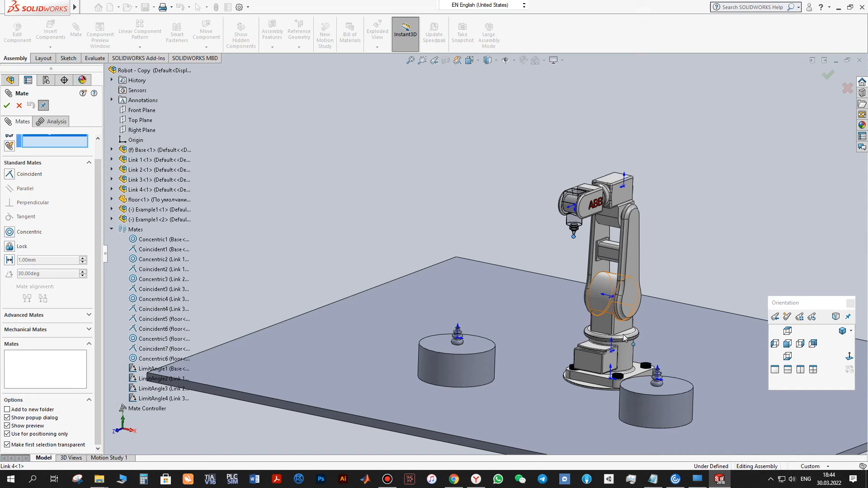
pyautogui.click(658, 382)
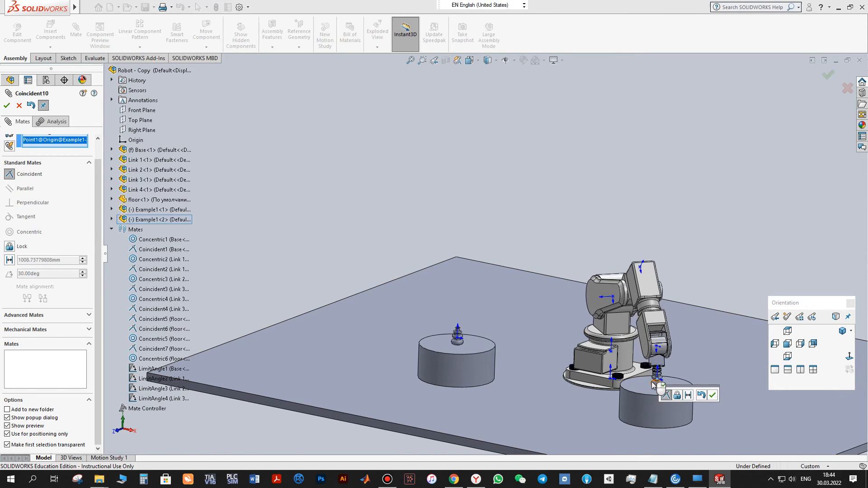
pyautogui.click(712, 396)
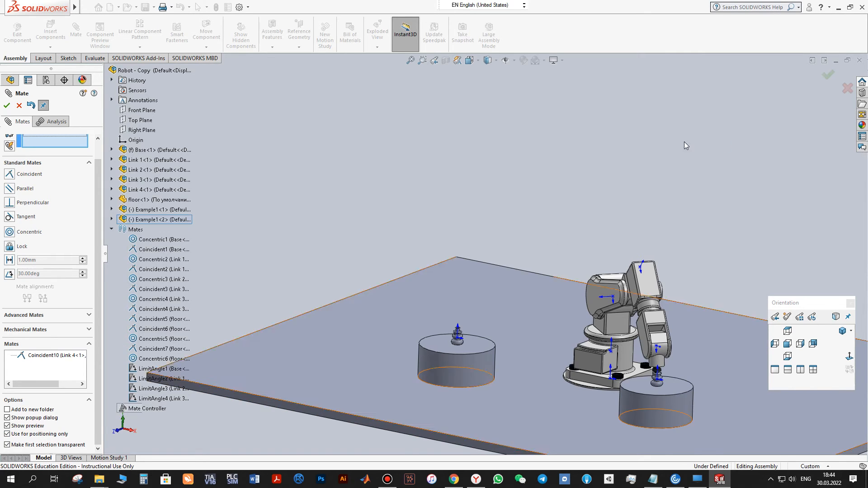
pyautogui.click(828, 75)
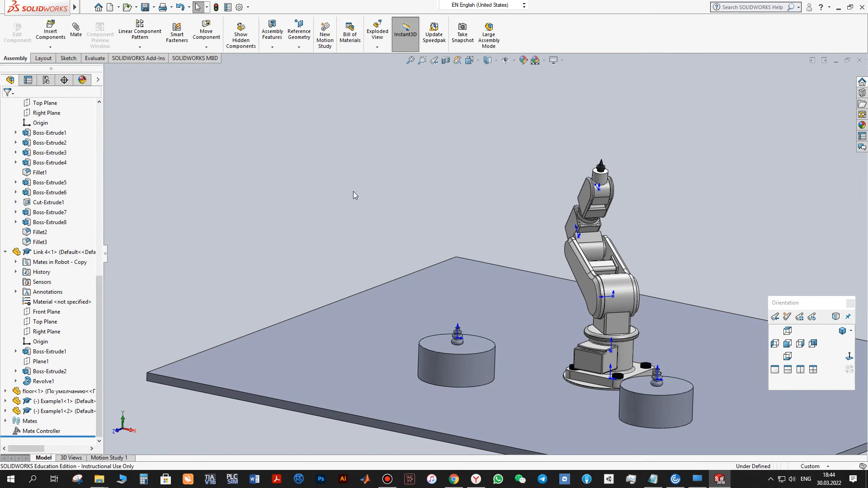
pyautogui.moveTo(422, 174)
pyautogui.mouseDown(button='middle')
pyautogui.moveTo(443, 176)
pyautogui.moveTo(405, 209)
pyautogui.moveTo(441, 193)
pyautogui.moveTo(421, 182)
pyautogui.moveTo(418, 189)
pyautogui.mouseUp(button='middle')
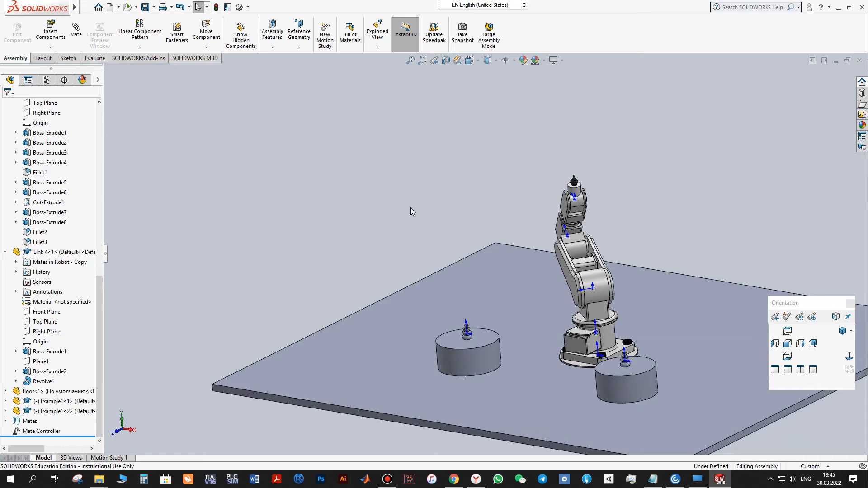
pyautogui.scroll(1, 468, 246)
pyautogui.moveTo(470, 247); pyautogui.dragTo(492, 248, button='middle')
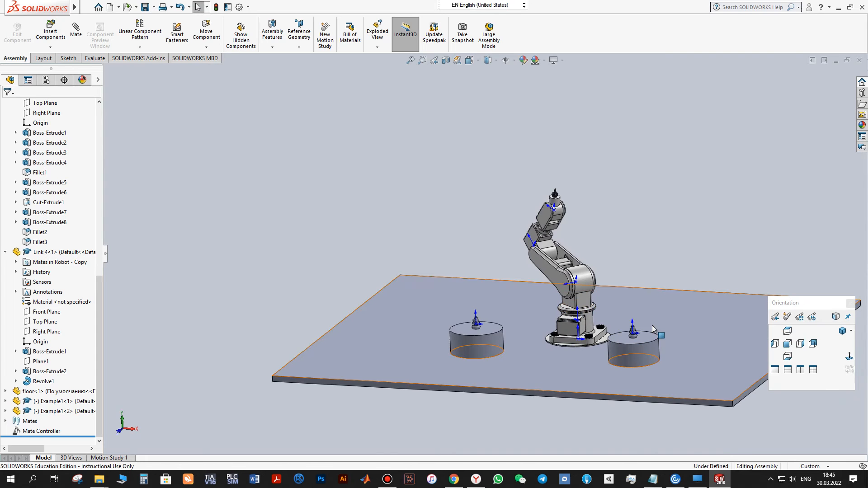
pyautogui.click(55, 432)
pyautogui.click(62, 405)
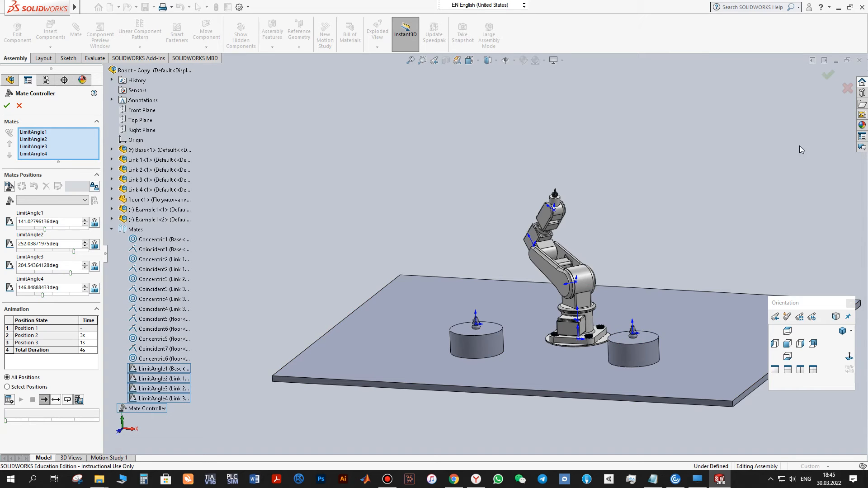
pyautogui.click(847, 88)
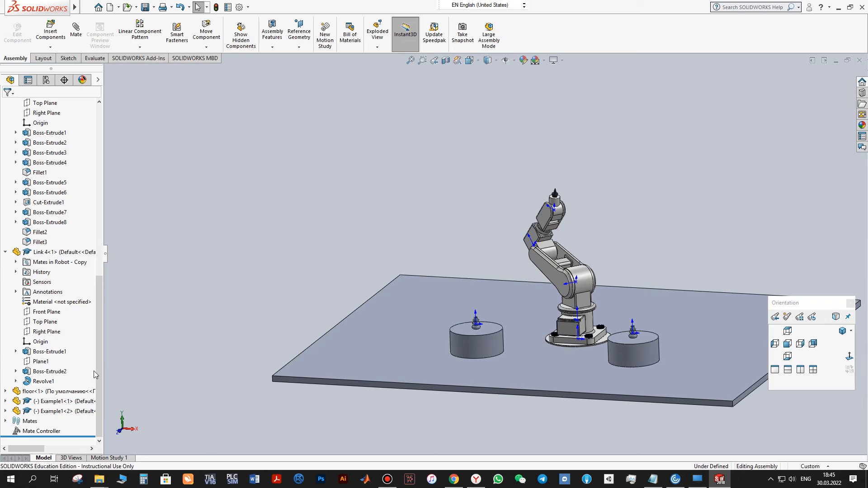
# Step: Try to position Link 4's tool tip vertex coincident with the Example1<1> part's origin using a positioning-only mate
pyautogui.click(40, 432)
pyautogui.click(76, 33)
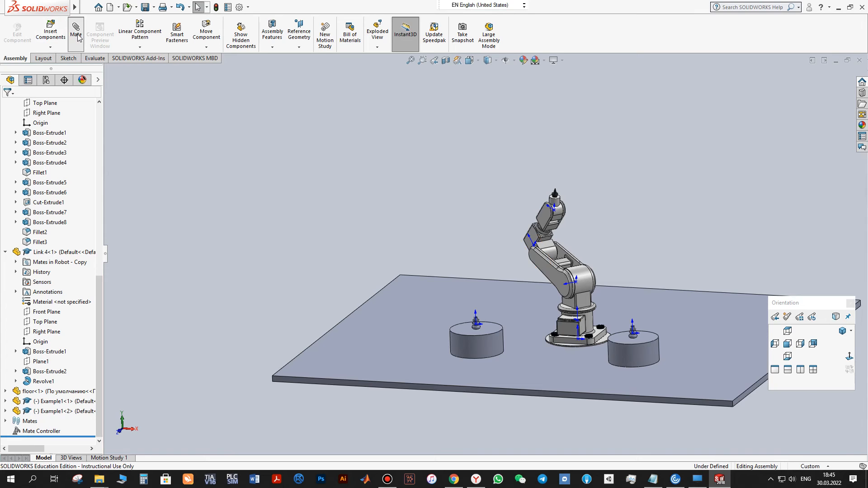
pyautogui.moveTo(398, 346); pyautogui.dragTo(514, 316, button='middle')
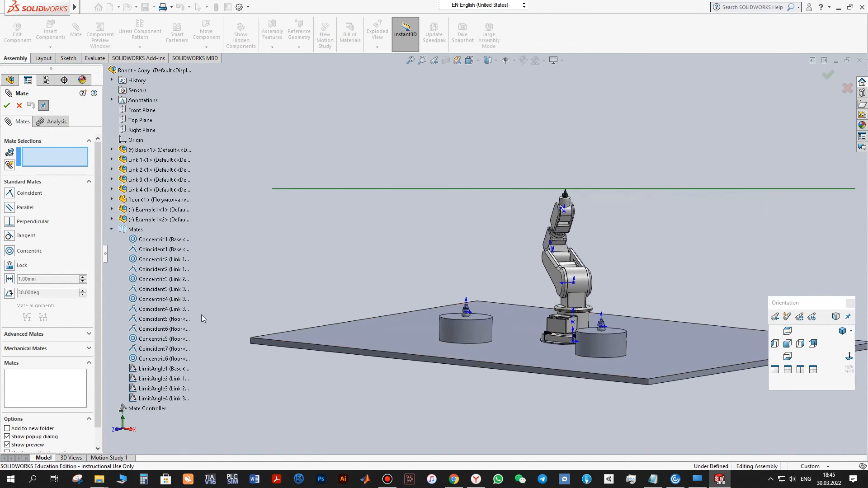
pyautogui.click(564, 192)
pyautogui.scroll(-1, 20, 419)
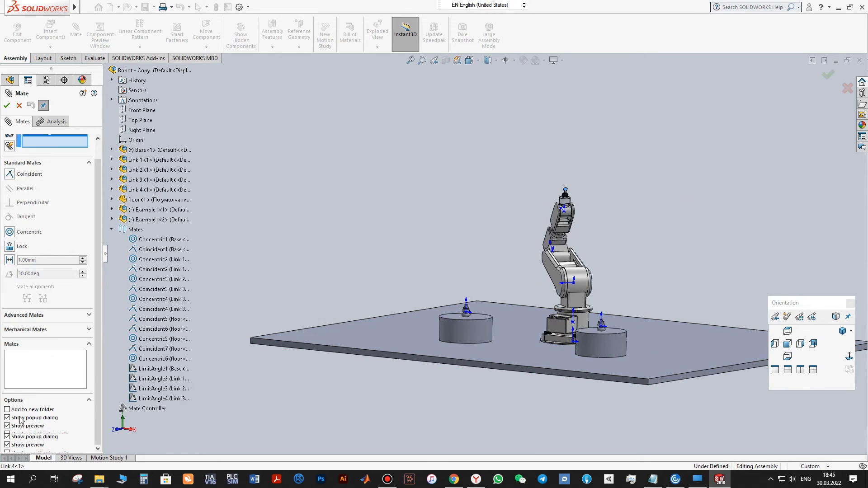
pyautogui.click(7, 435)
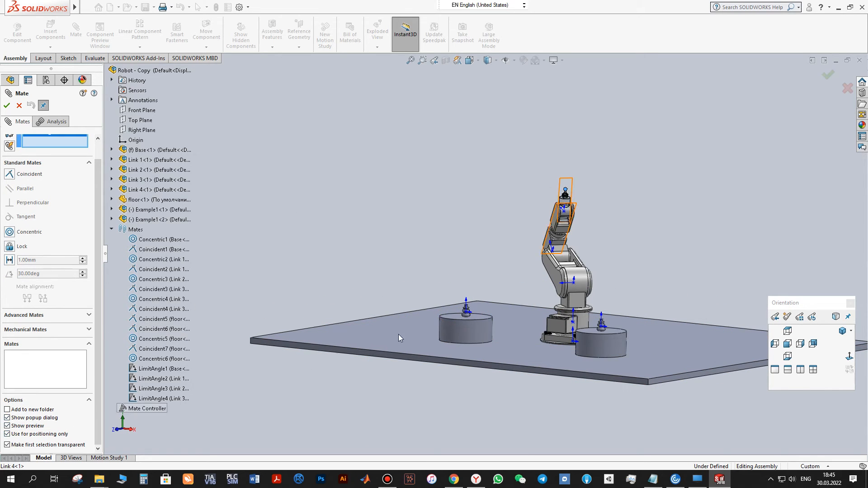
pyautogui.click(465, 313)
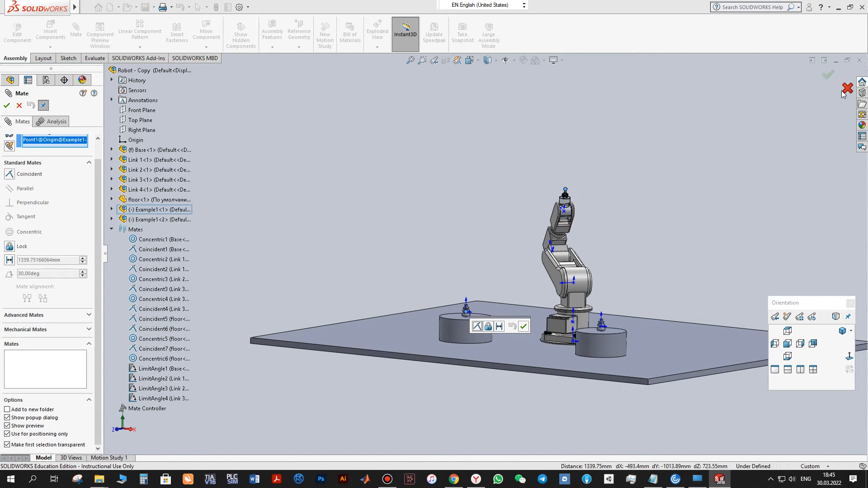
pyautogui.click(9, 174)
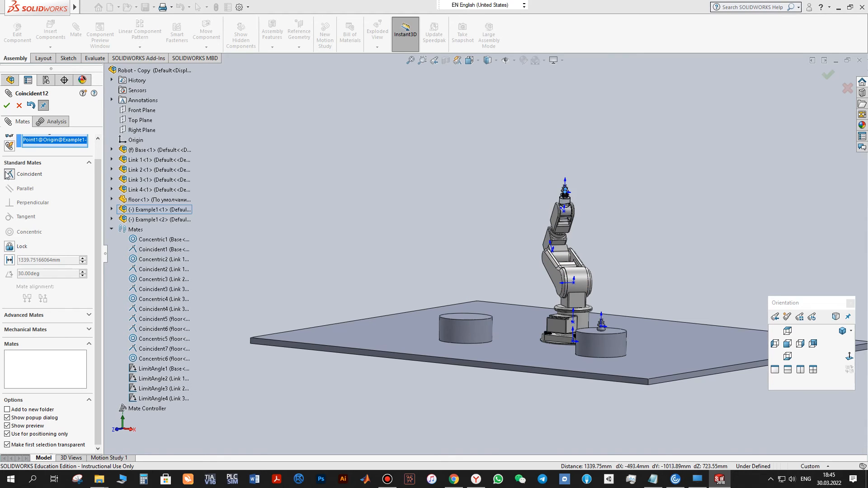
pyautogui.click(849, 90)
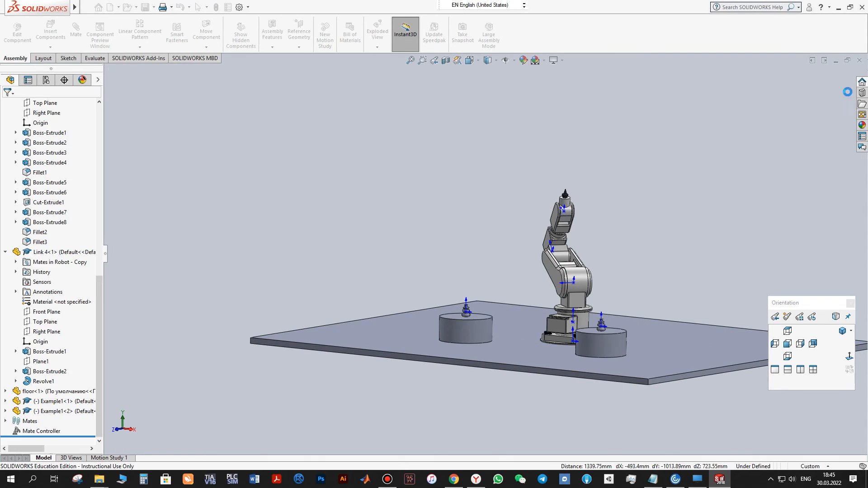
# Step: Examine the Example1 parts and their origins on the two pedestals
pyautogui.scroll(-2, 495, 347)
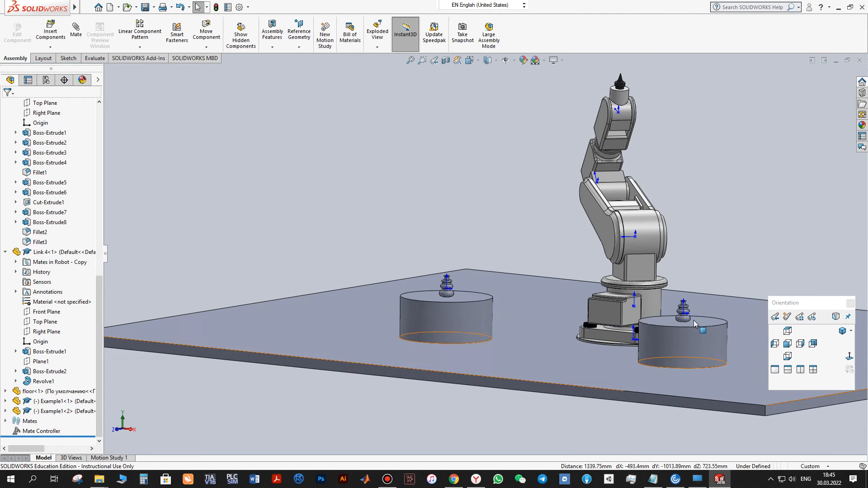
pyautogui.scroll(-3, 682, 336)
pyautogui.scroll(-3, 687, 335)
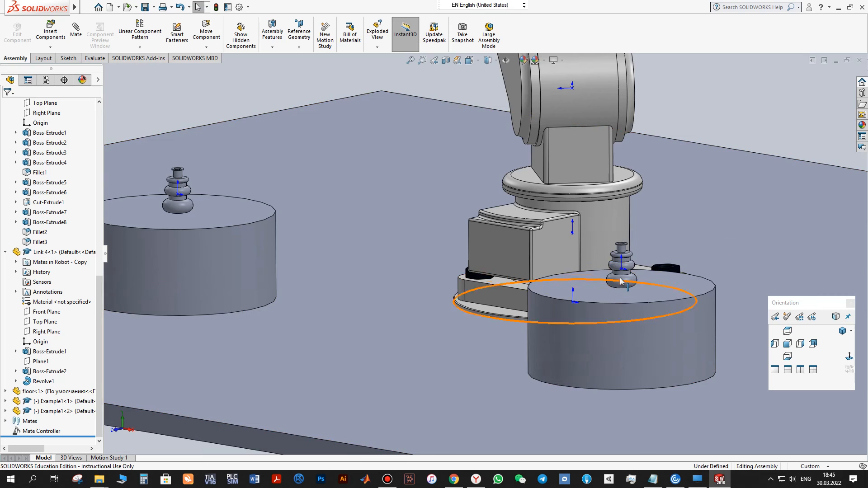
pyautogui.moveTo(626, 269)
pyautogui.mouseDown()
pyautogui.moveTo(619, 231)
pyautogui.moveTo(625, 259)
pyautogui.mouseUp()
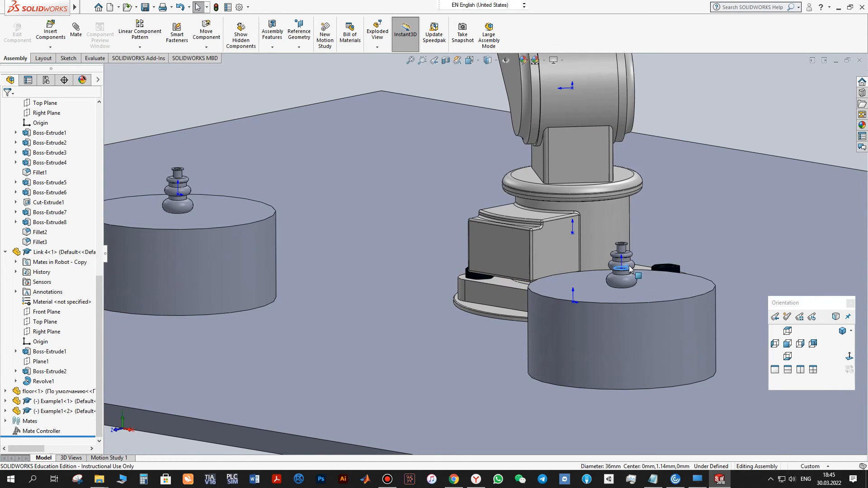
pyautogui.click(629, 265)
pyautogui.click(178, 193)
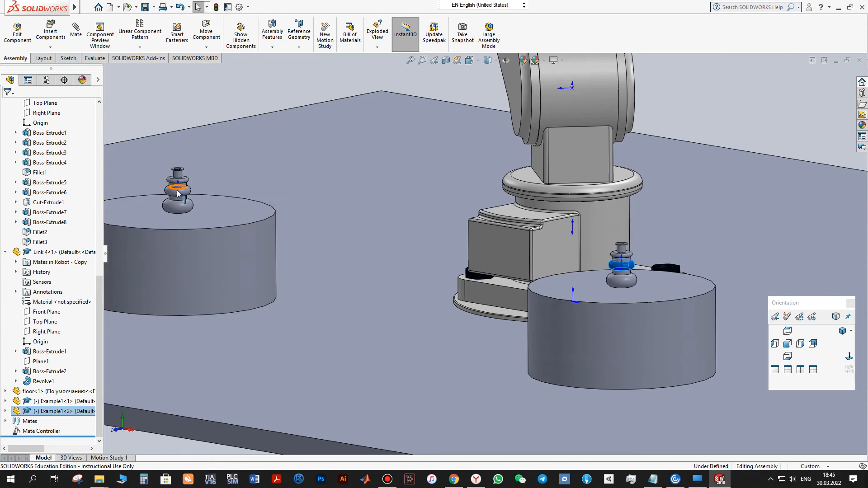
pyautogui.click(176, 106)
pyautogui.scroll(2, 295, 165)
pyautogui.scroll(2, 296, 165)
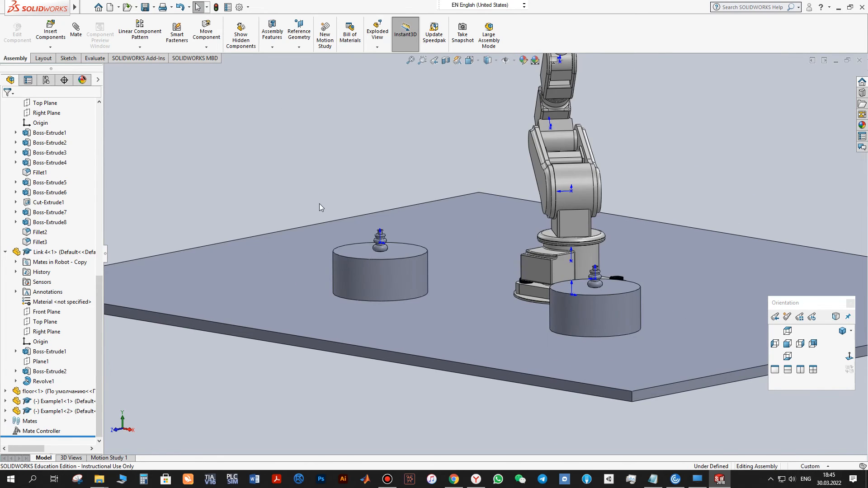
# Step: Swing the robot arm over toward the Example1<2> part's pedestal with its tool tip pointing down
pyautogui.moveTo(711, 156); pyautogui.dragTo(479, 277, button='middle')
pyautogui.click(28, 430)
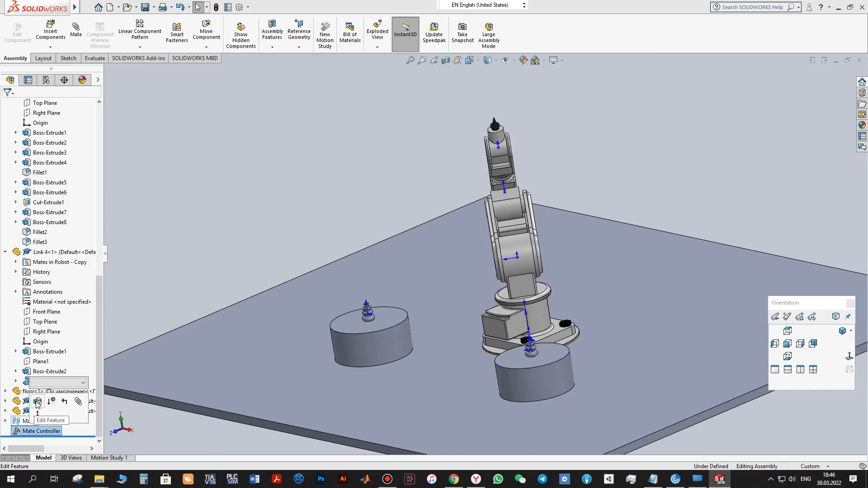
pyautogui.moveTo(543, 186)
pyautogui.mouseDown(button='middle')
pyautogui.moveTo(597, 164)
pyautogui.moveTo(598, 182)
pyautogui.moveTo(553, 194)
pyautogui.mouseUp(button='middle')
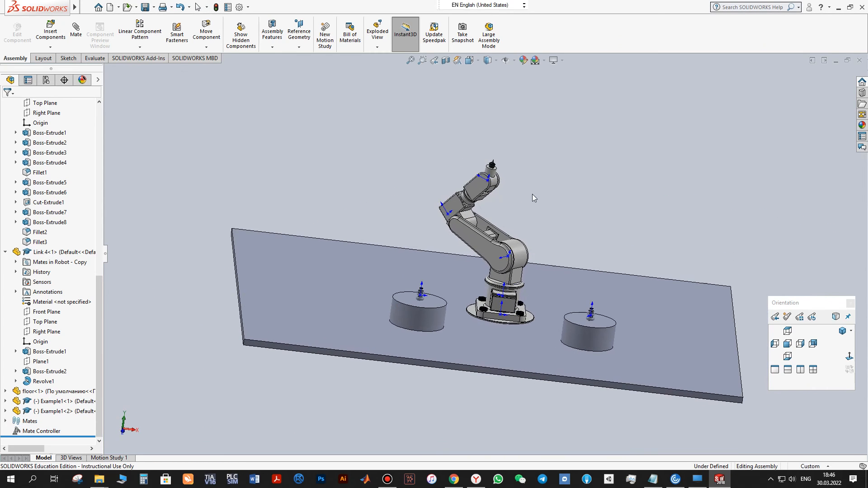
pyautogui.moveTo(478, 186); pyautogui.dragTo(604, 254)
pyautogui.moveTo(648, 231); pyautogui.dragTo(567, 219, button='middle')
pyautogui.scroll(-2, 543, 267)
pyautogui.scroll(-1, 537, 281)
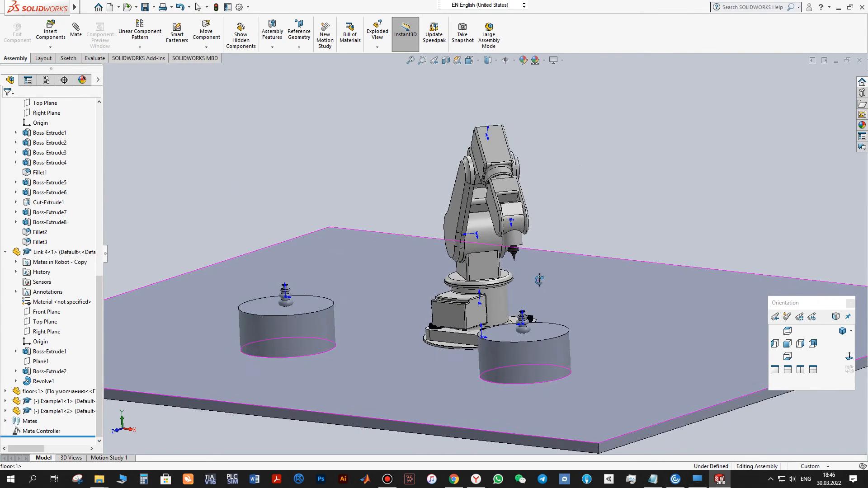
pyautogui.moveTo(537, 282); pyautogui.dragTo(573, 282, button='middle')
pyautogui.click(50, 33)
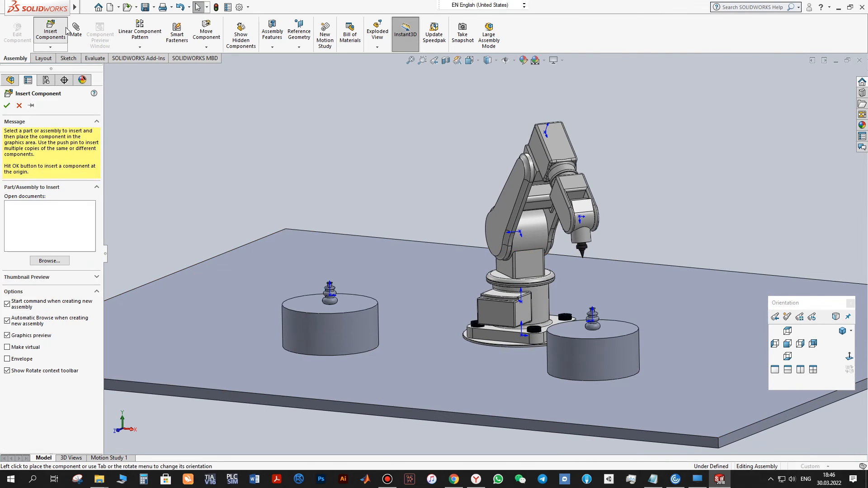
pyautogui.click(677, 189)
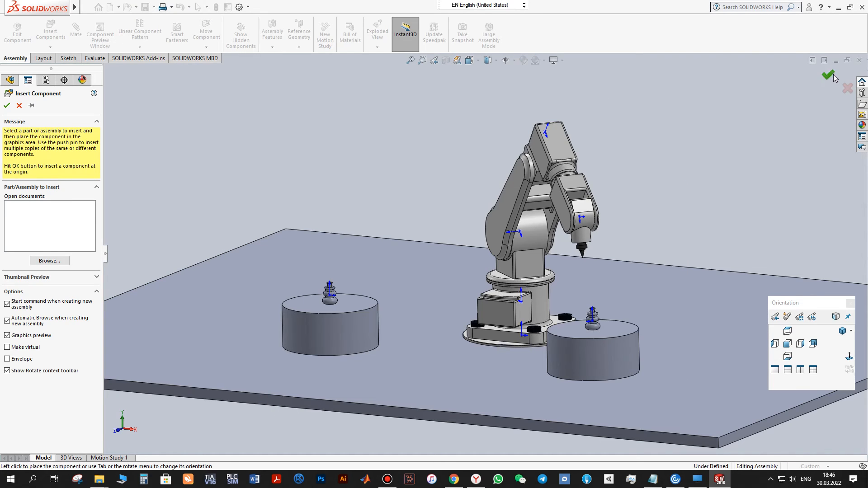
pyautogui.click(847, 88)
# Step: Position Link 4's tool tip vertex coincident with the Example1<2> part's origin using a positioning-only mate
pyautogui.click(84, 40)
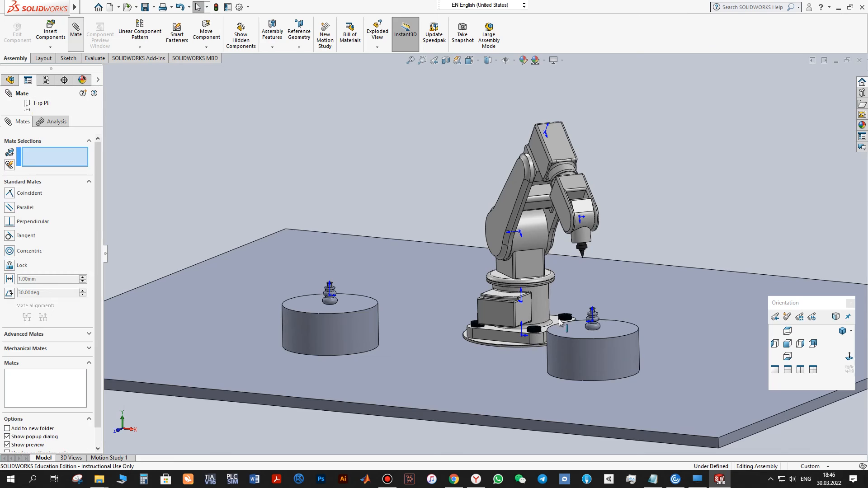
pyautogui.scroll(-4, 583, 258)
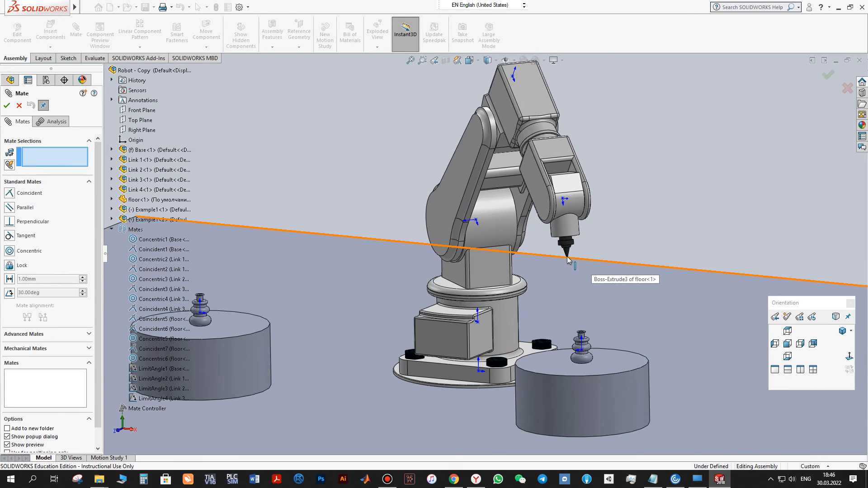
pyautogui.moveTo(579, 258); pyautogui.dragTo(624, 247, button='middle')
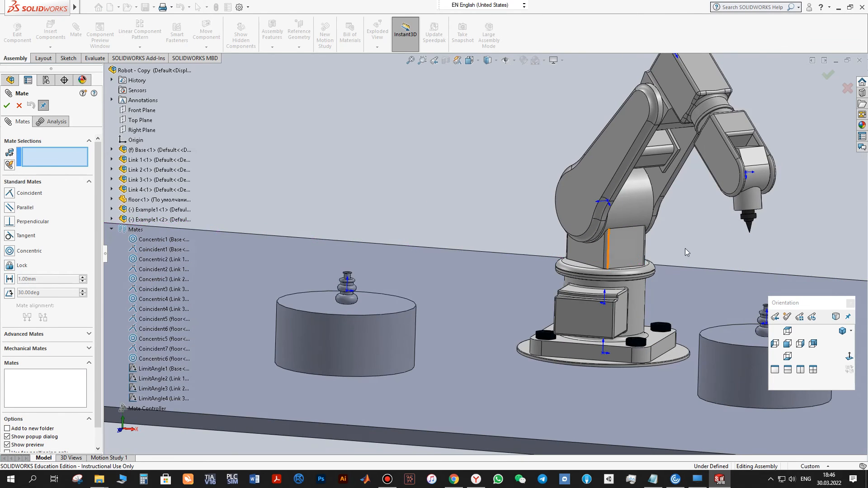
pyautogui.click(750, 234)
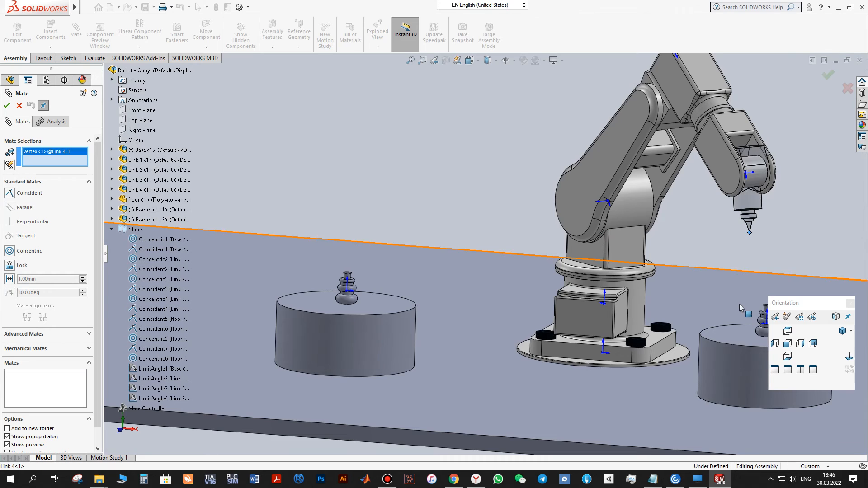
pyautogui.scroll(2, 484, 245)
pyautogui.click(720, 312)
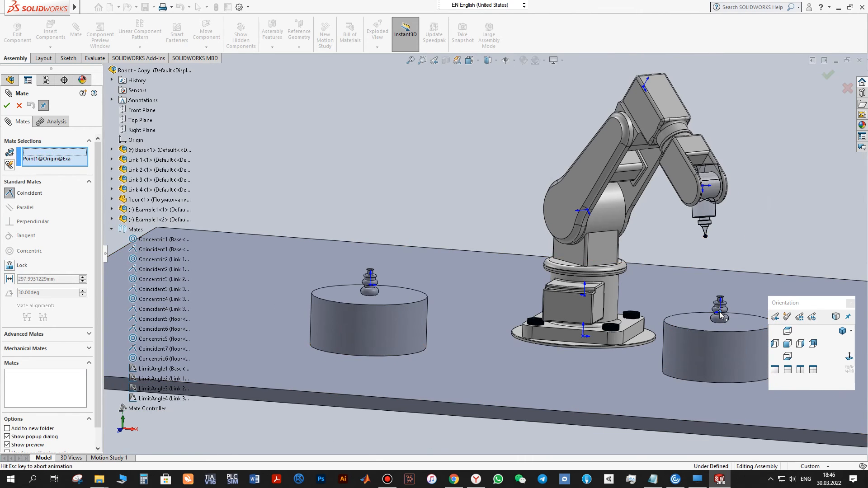
pyautogui.scroll(-1, 36, 424)
pyautogui.click(7, 436)
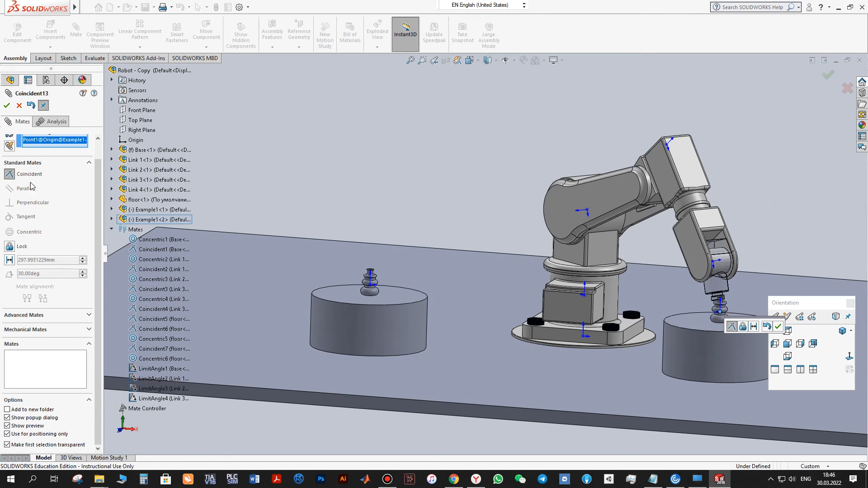
pyautogui.click(7, 105)
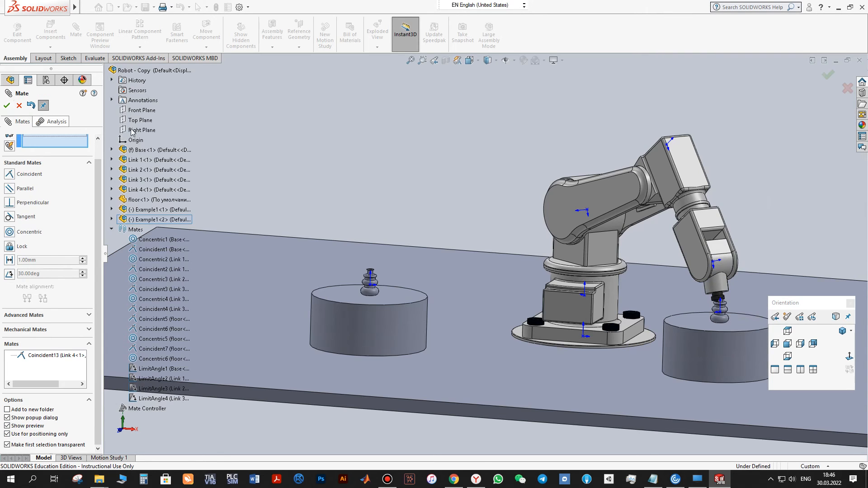
pyautogui.scroll(2, 459, 200)
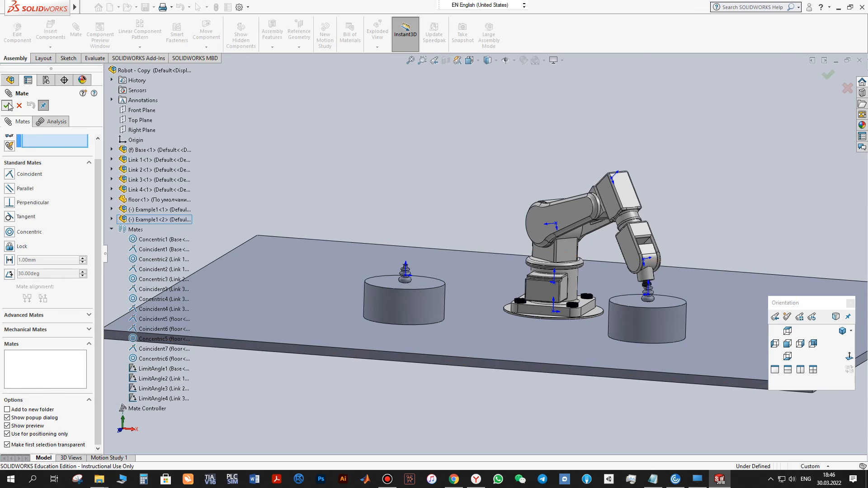
pyautogui.click(7, 105)
# Step: Edit the Mate Controller and add the arm's pose at the Example1<2> part as Position 4
pyautogui.moveTo(706, 155); pyautogui.dragTo(677, 173, button='middle')
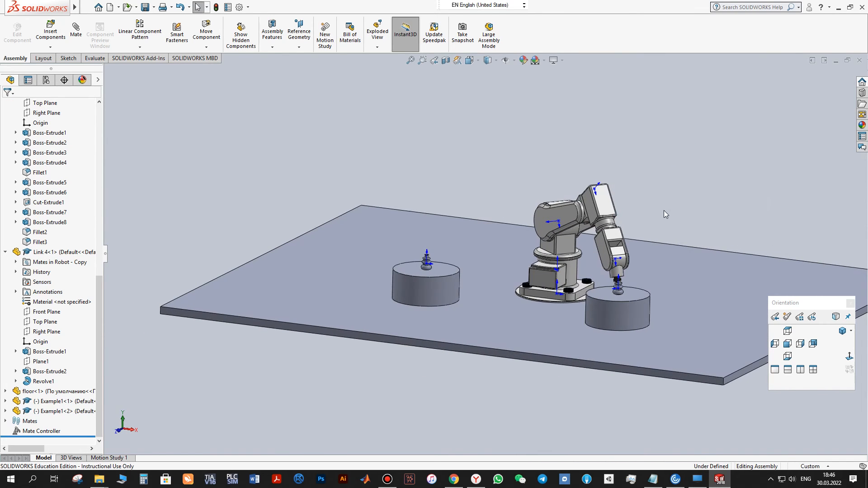
pyautogui.scroll(-2, 663, 211)
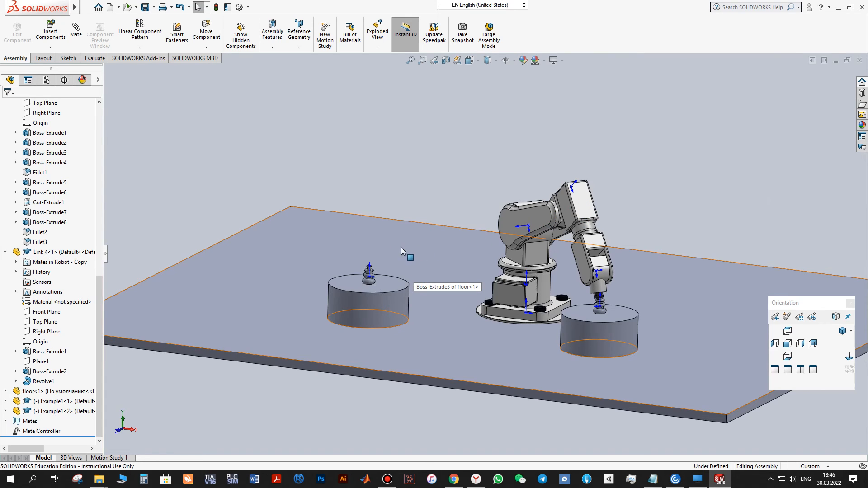
pyautogui.click(43, 432)
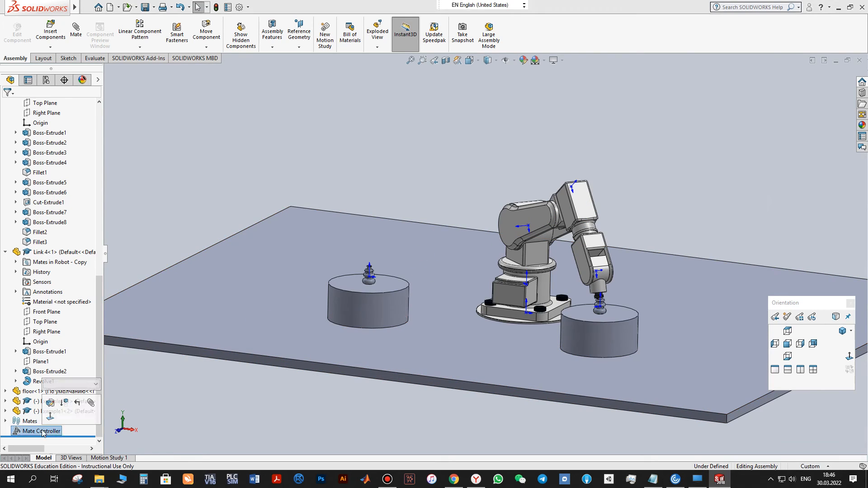
pyautogui.click(50, 403)
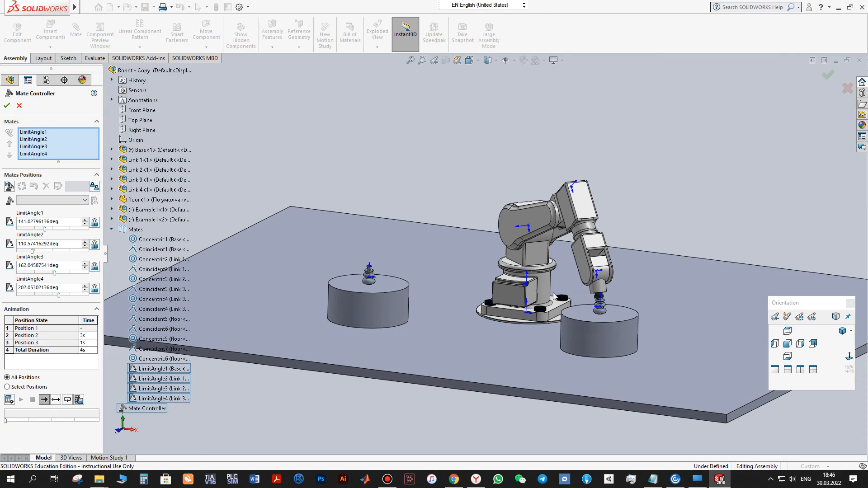
pyautogui.click(9, 186)
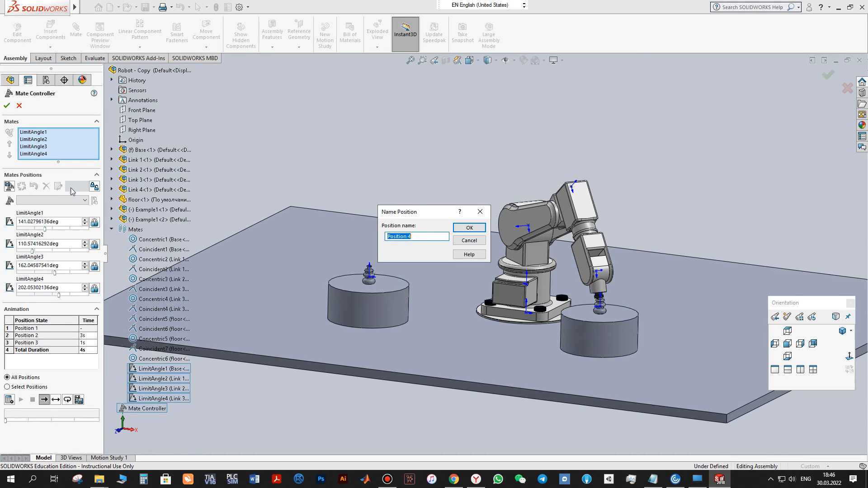
pyautogui.click(469, 228)
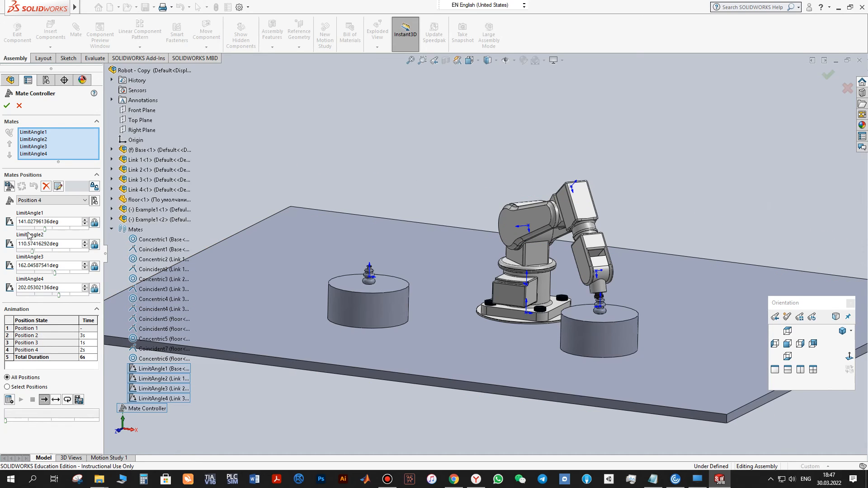
# Step: Set LimitAngle1 to 90, LimitAngle2 to 180, LimitAngle3 to 180 and LimitAngle4 to 270 degrees in the Mate Controller
pyautogui.click(65, 223)
pyautogui.moveTo(68, 221); pyautogui.dragTo(9, 225)
pyautogui.write('90')
pyautogui.press('Tab')
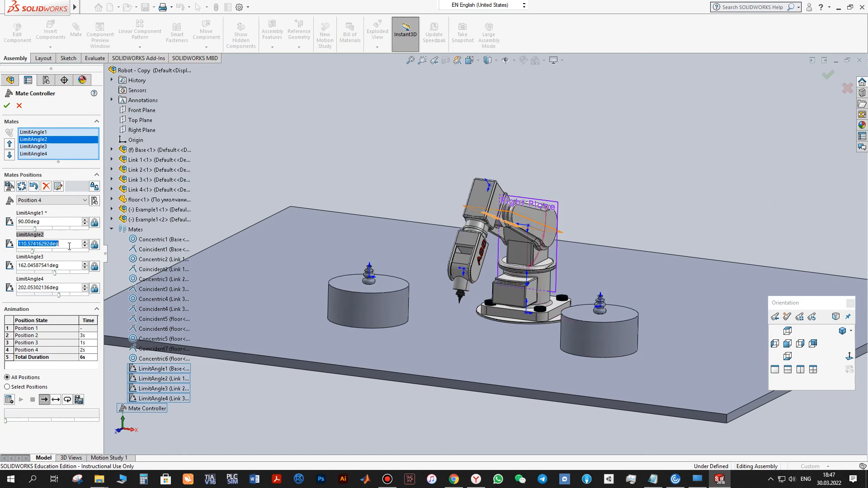
pyautogui.write('180')
pyautogui.click(67, 265)
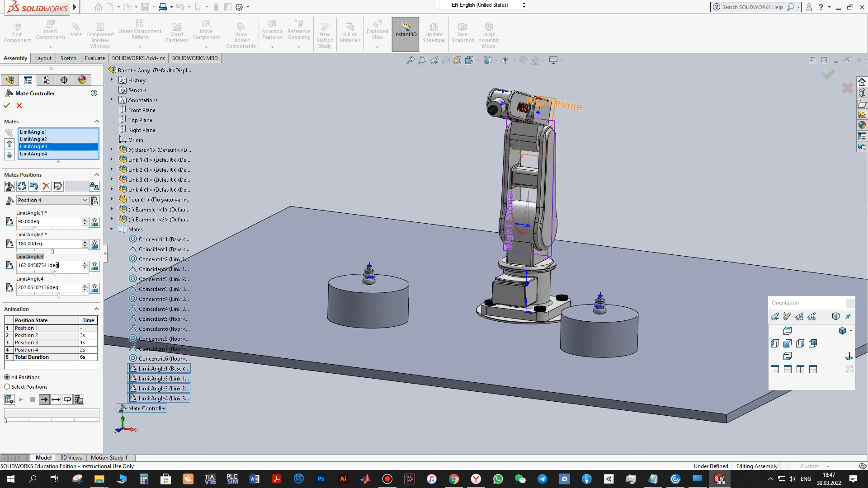
pyautogui.moveTo(63, 267); pyautogui.dragTo(19, 266)
pyautogui.write('0')
pyautogui.press('Tab')
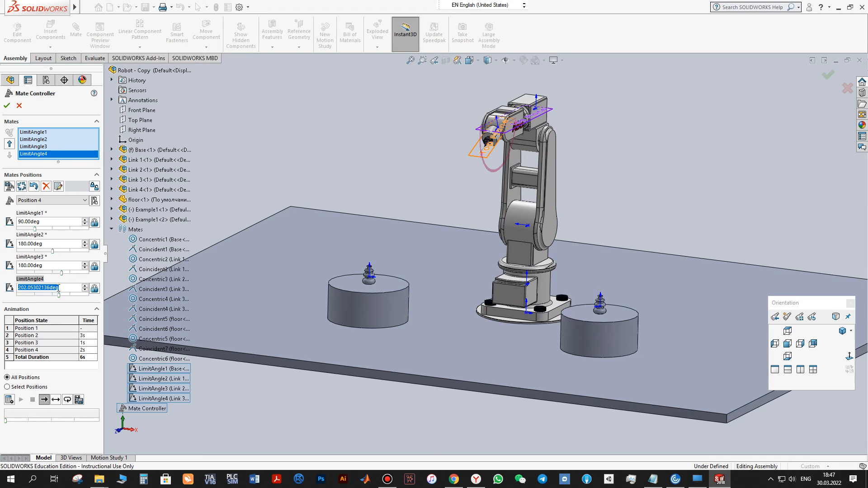
pyautogui.write('270')
pyautogui.press('Return')
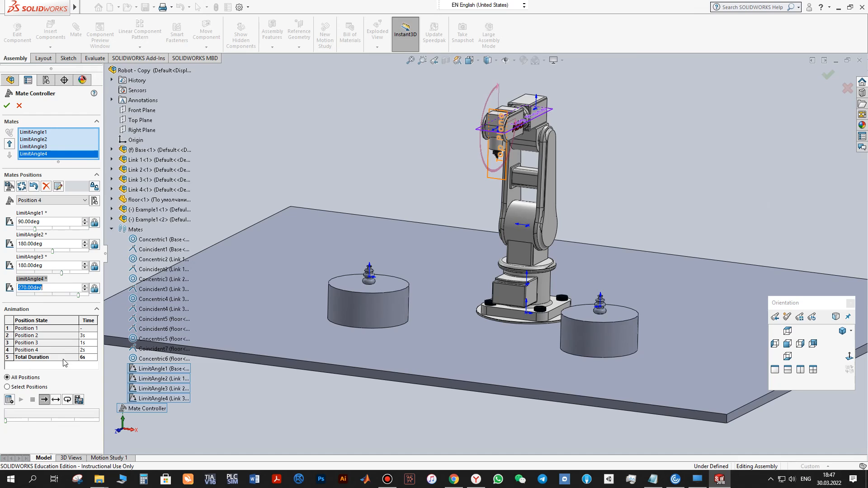
# Step: Add the current pose as Position 5 and calculate the animation with 3 s for Position 4 and 1 s for Position 5
pyautogui.click(9, 186)
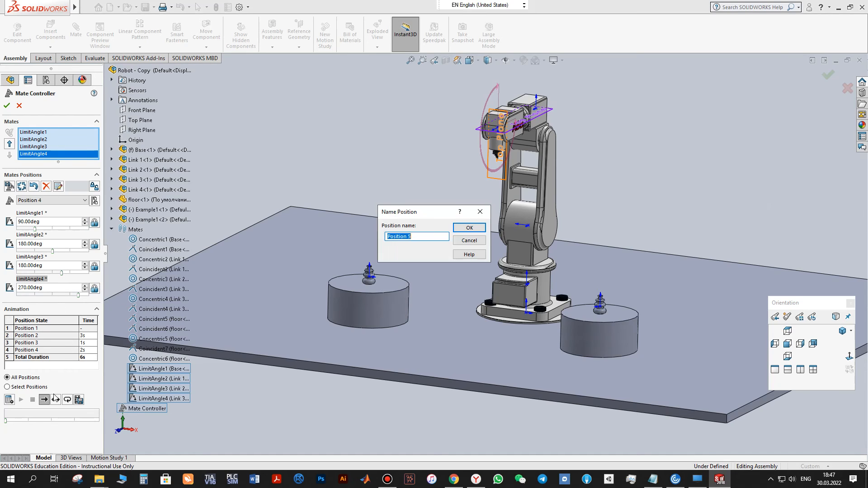
pyautogui.click(469, 227)
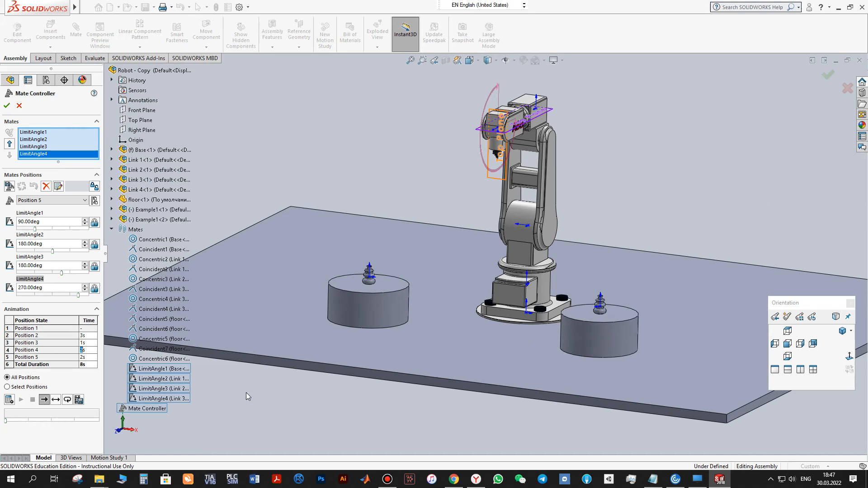
pyautogui.write('3')
pyautogui.press('Return')
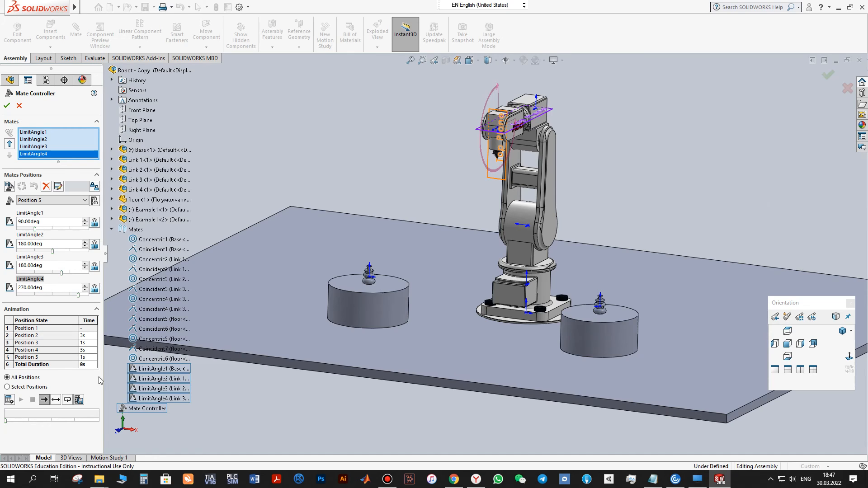
pyautogui.click(9, 399)
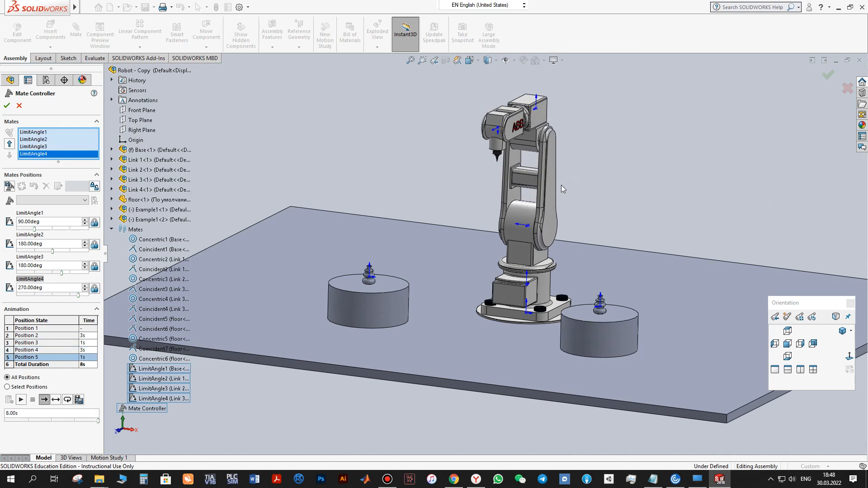
# Step: Save the Mate Controller animation as the Microsoft AVI file Robot - Copy in the abb folder
pyautogui.click(78, 400)
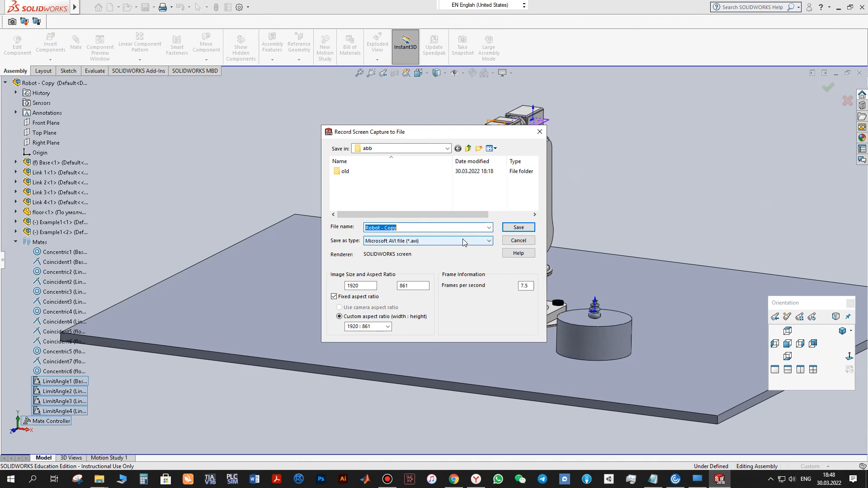
pyautogui.click(477, 242)
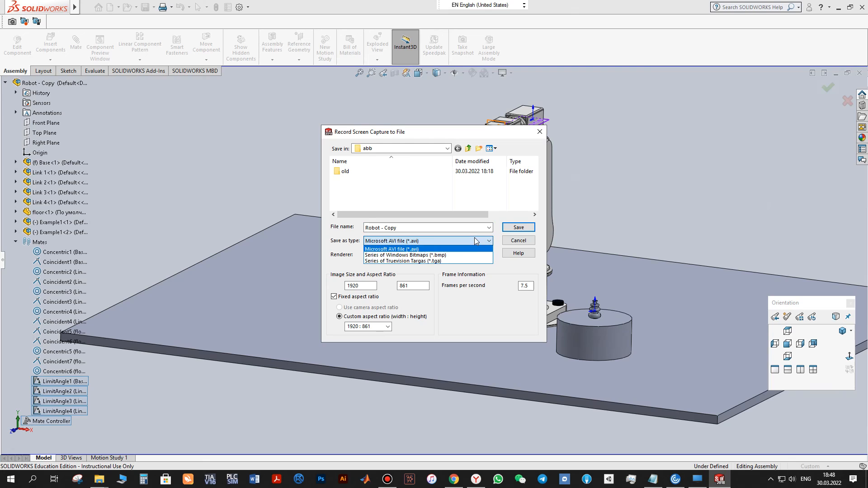
pyautogui.click(496, 283)
pyautogui.click(518, 227)
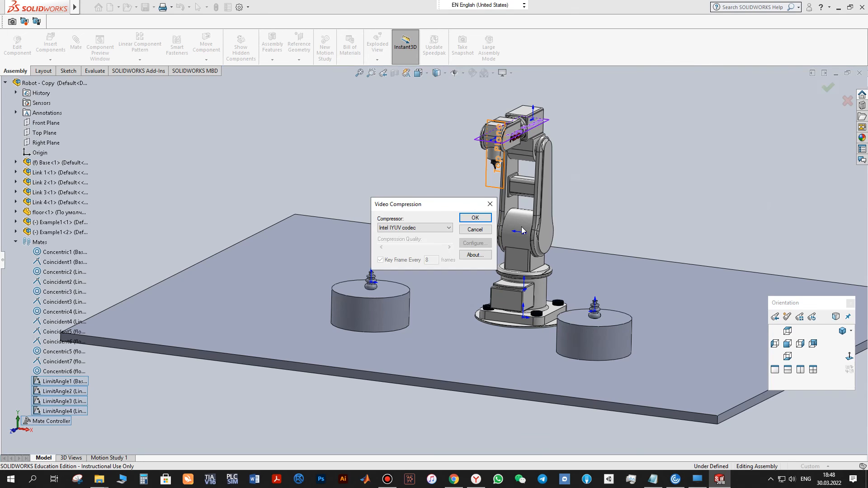
# Step: Compress the video with Microsoft Video 1 and record it without choosing different compression options
pyautogui.click(399, 228)
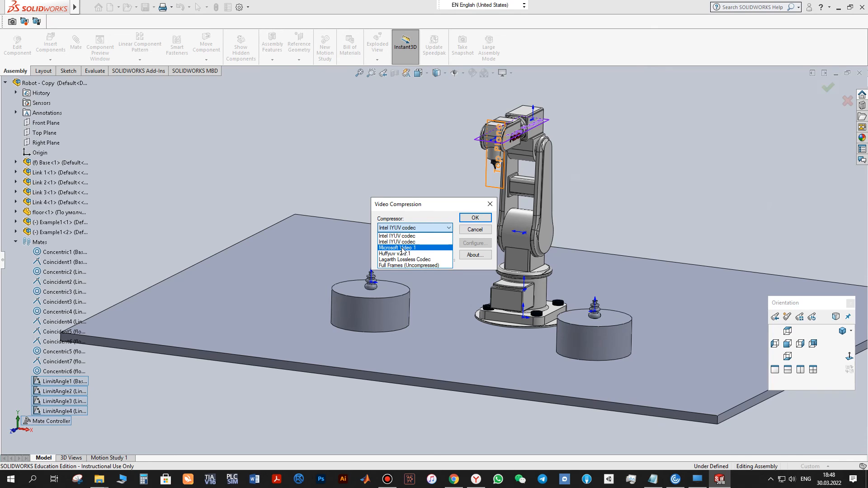
pyautogui.click(403, 248)
pyautogui.click(403, 227)
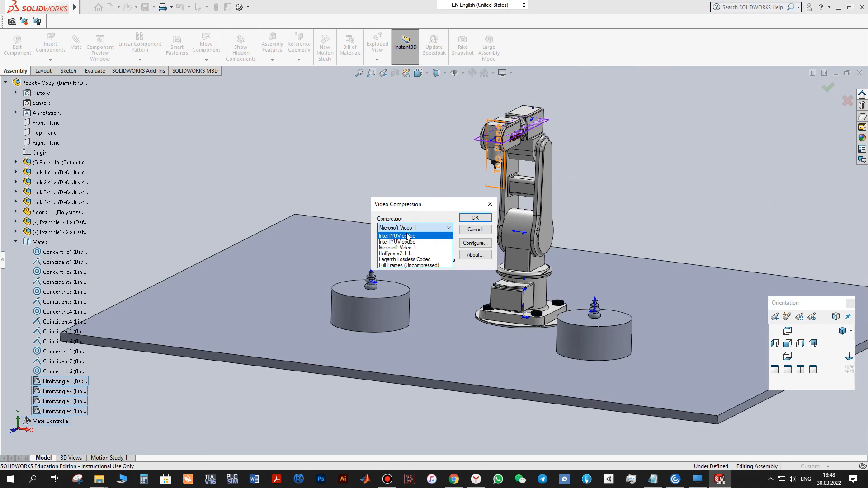
pyautogui.click(416, 211)
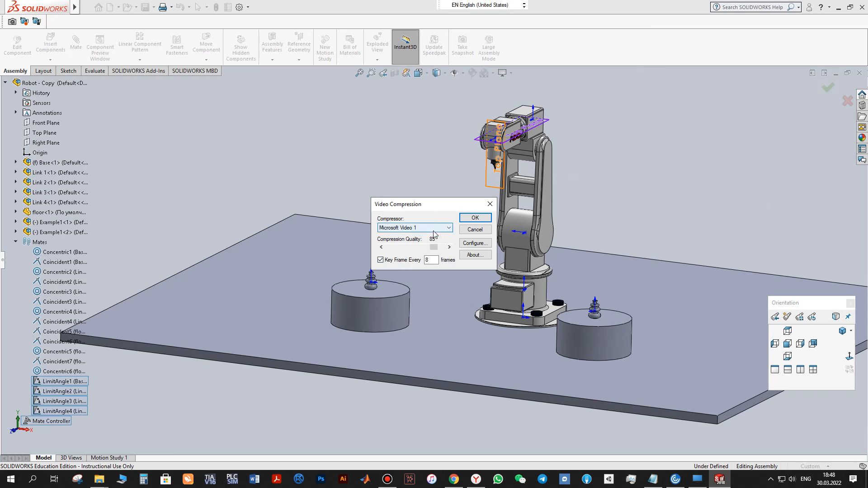
pyautogui.click(473, 218)
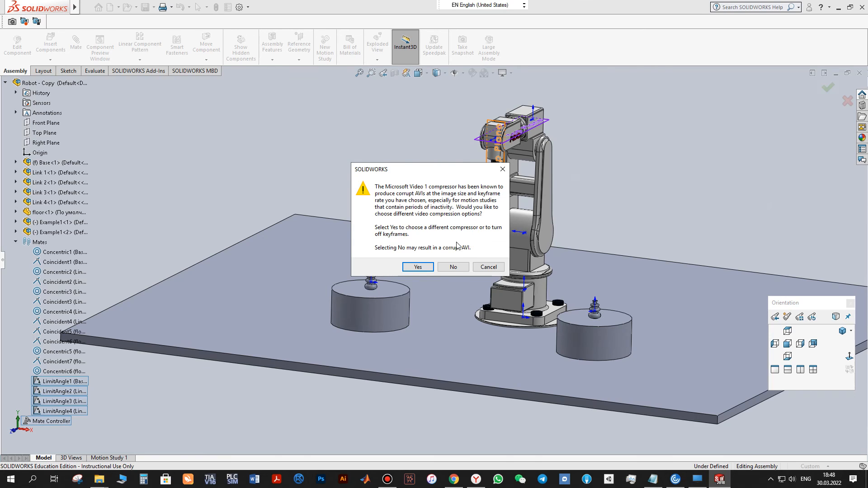
pyautogui.click(453, 270)
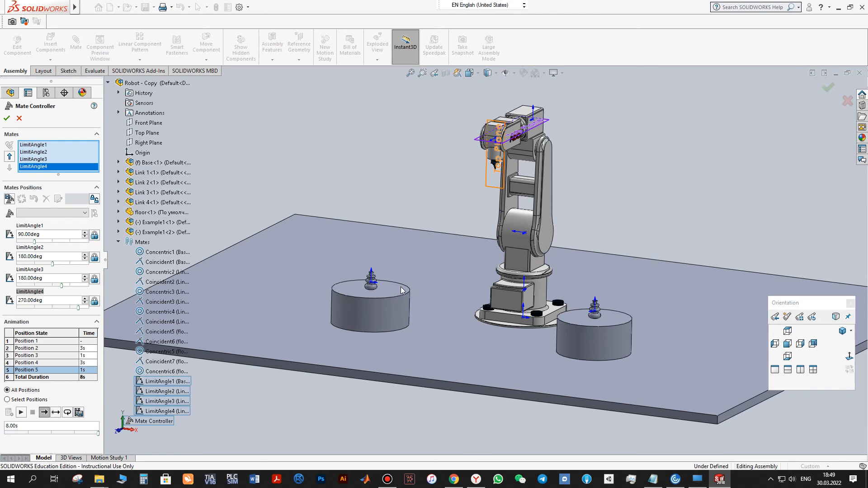
# Step: Switch to the remote desktop's abb folder and play the Robot - Copy video in Windows Media Player with recommended settings
pyautogui.click(697, 483)
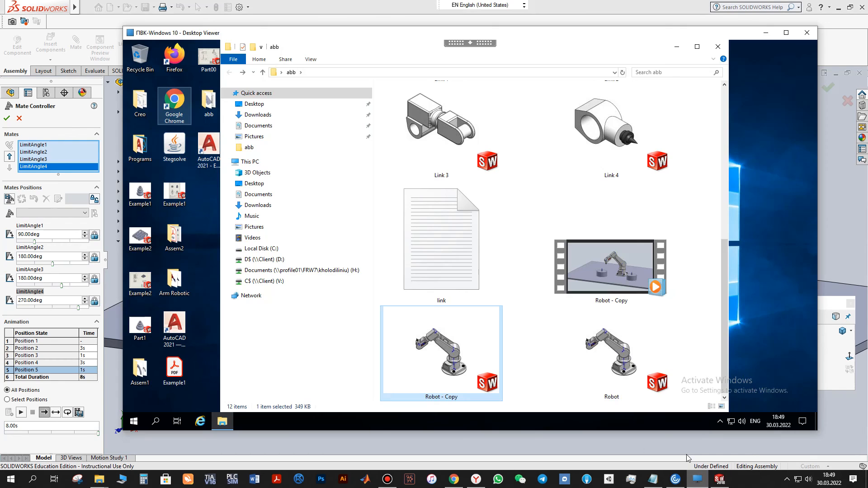
pyautogui.doubleClick(624, 272)
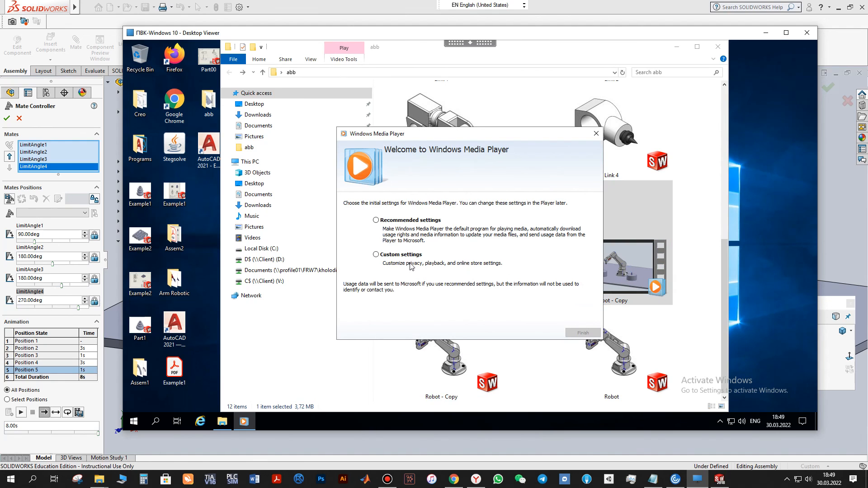
pyautogui.click(407, 221)
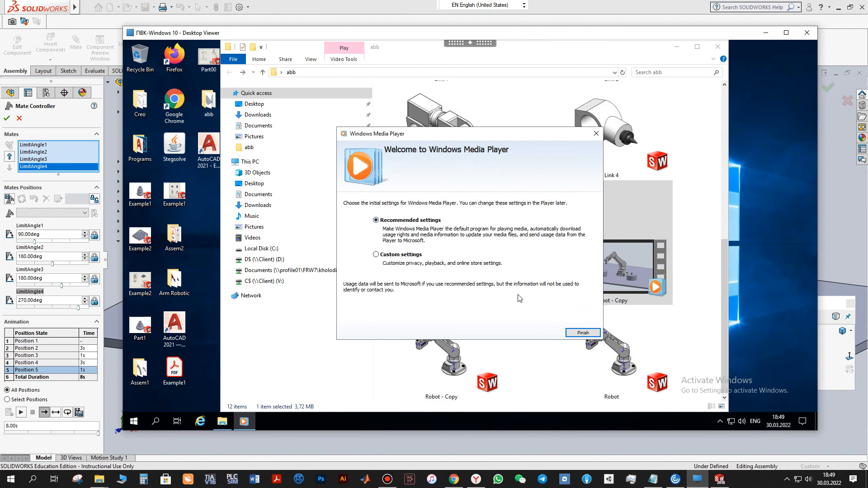
pyautogui.click(583, 333)
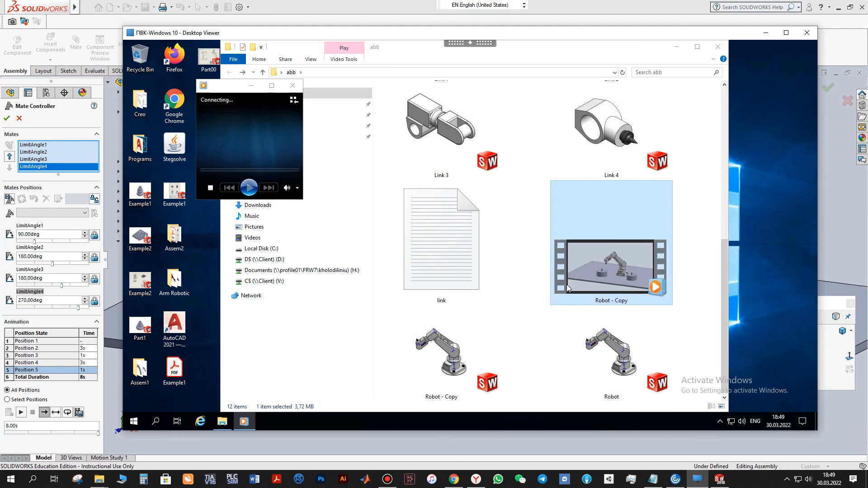